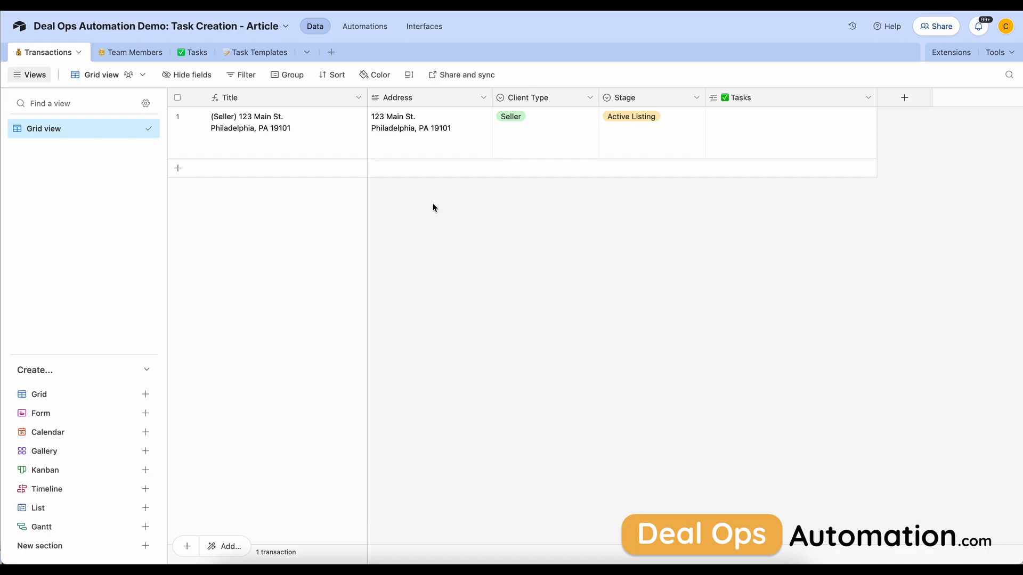
Add a record titled "Reach out to cooperating agent" to the Task Templates table.
left_click(246, 52)
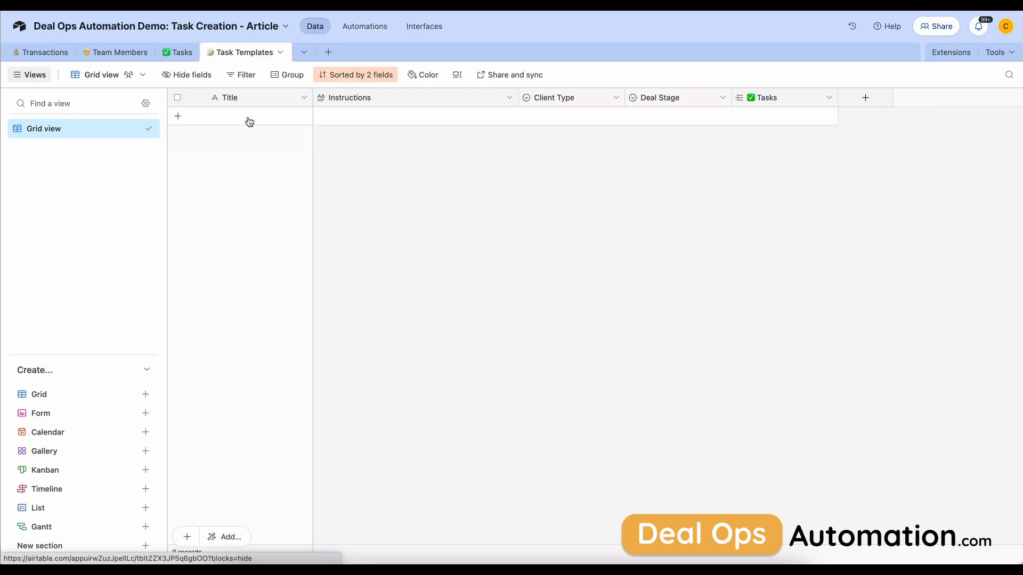
left_click(177, 117)
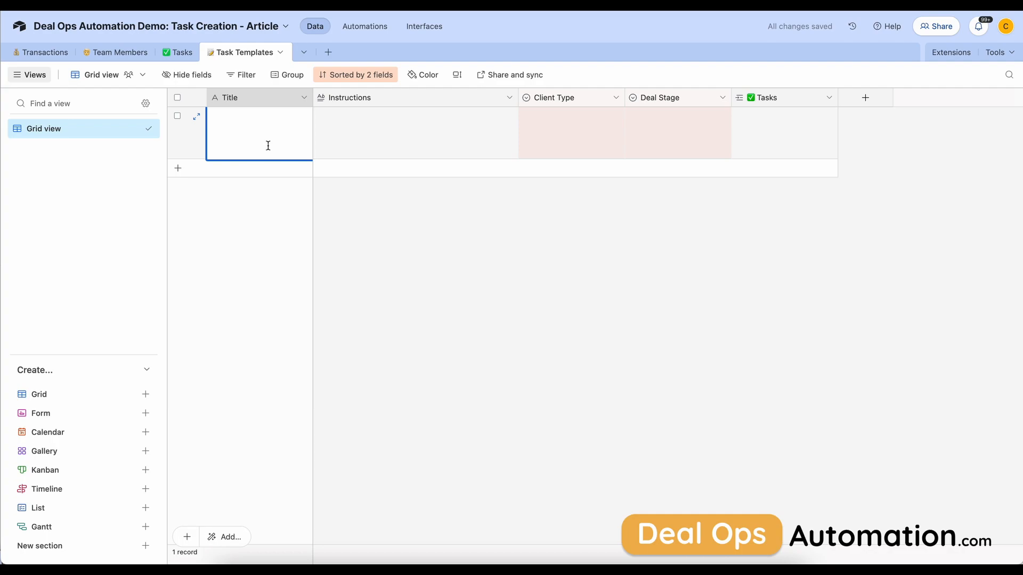
type("Reach out to cooperating")
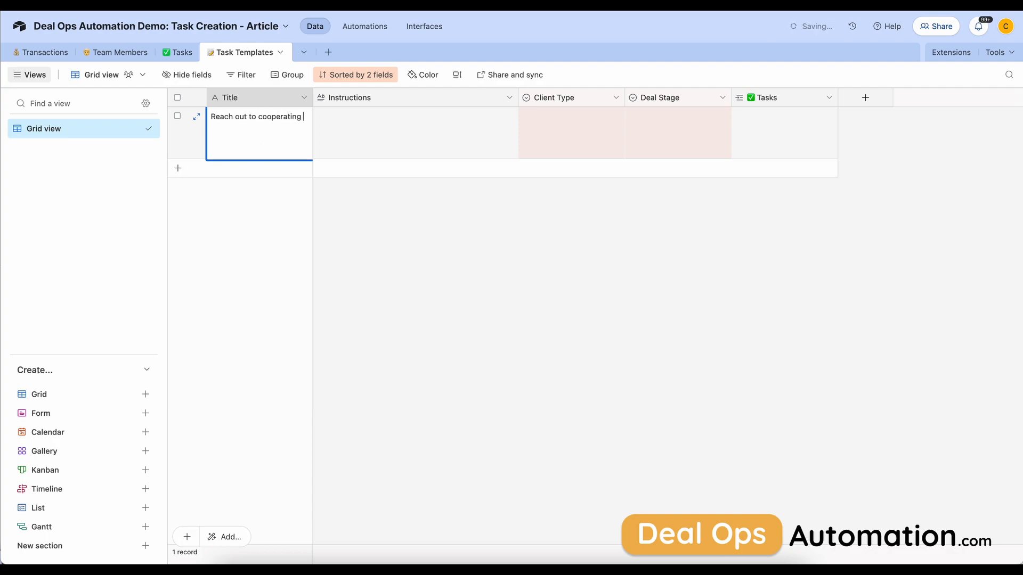
type(" agent")
key("Tab")
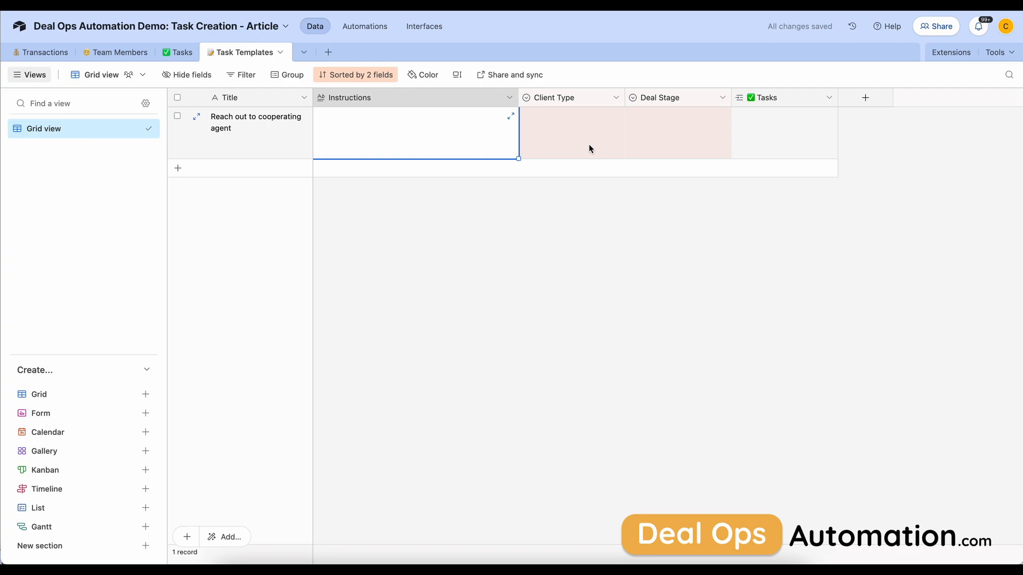
Set the new task template's Client Type to Seller and its Deal Stage to Under Contract.
left_click(573, 141)
left_click(572, 141)
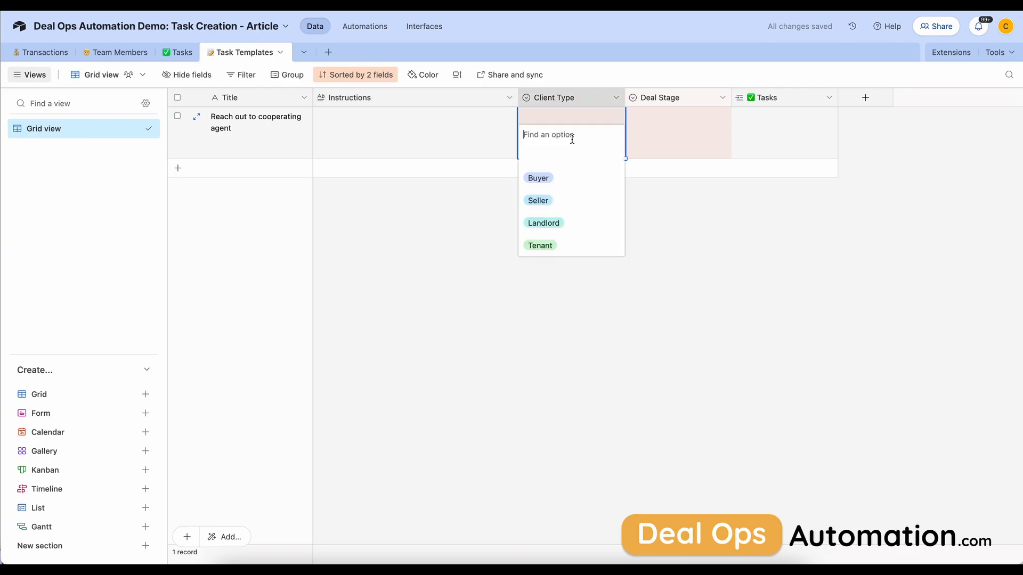
left_click(549, 201)
left_click(675, 131)
left_click(675, 131)
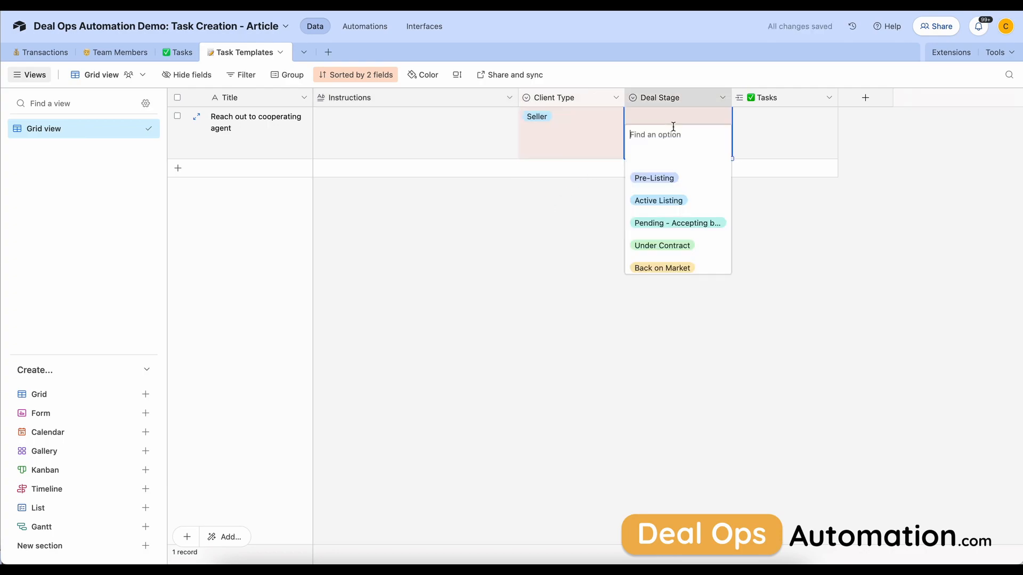
left_click(658, 244)
Change the Stage of the existing seller transaction in the Transactions table to Under Contract.
left_click(43, 53)
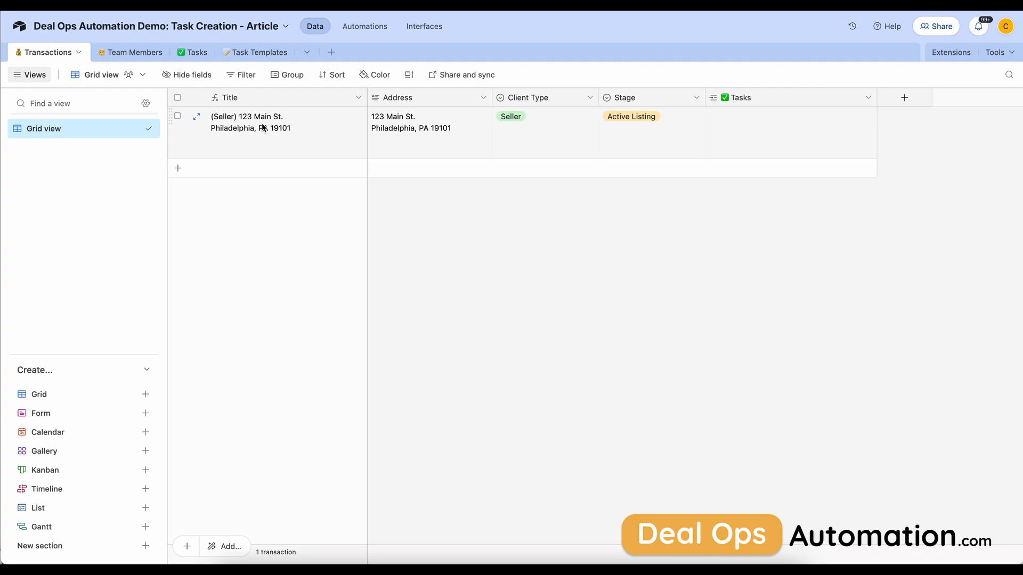
left_click(653, 138)
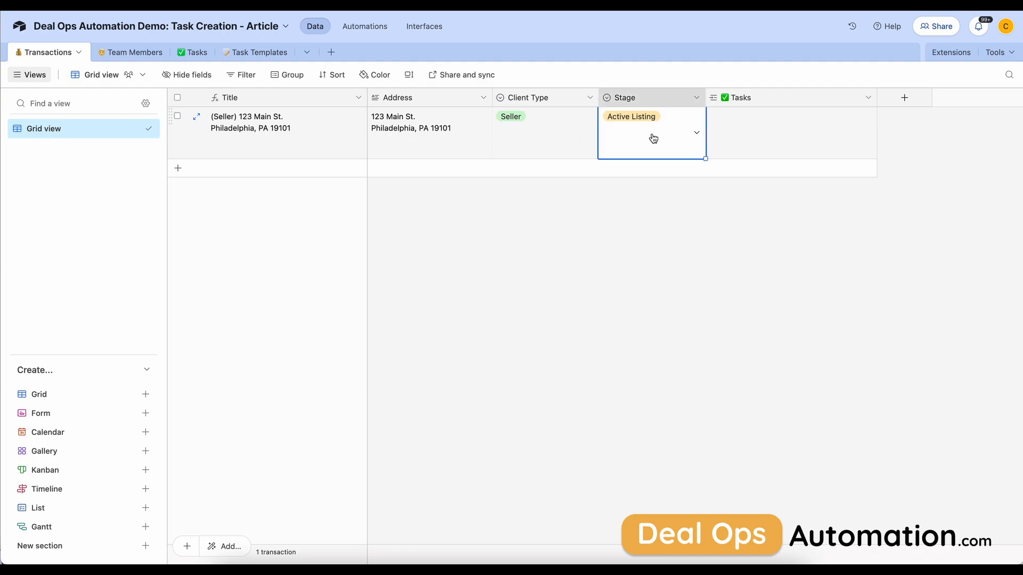
left_click(653, 138)
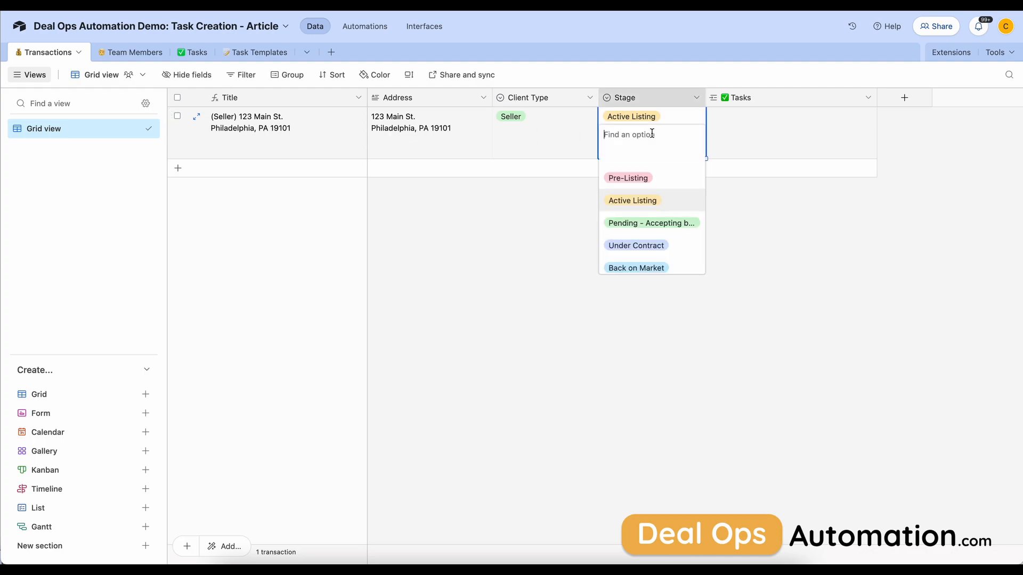
left_click(638, 246)
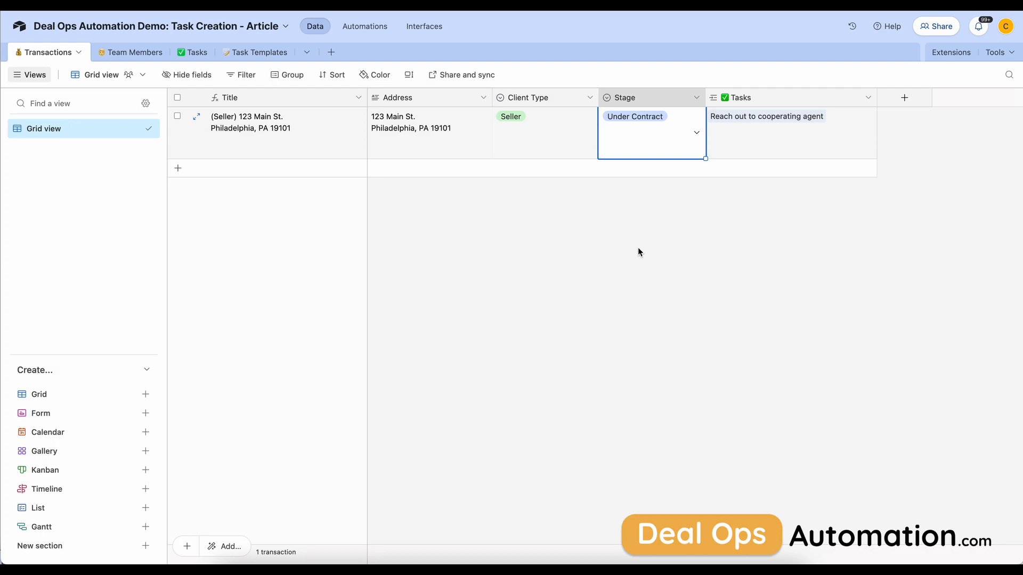
left_click(638, 251)
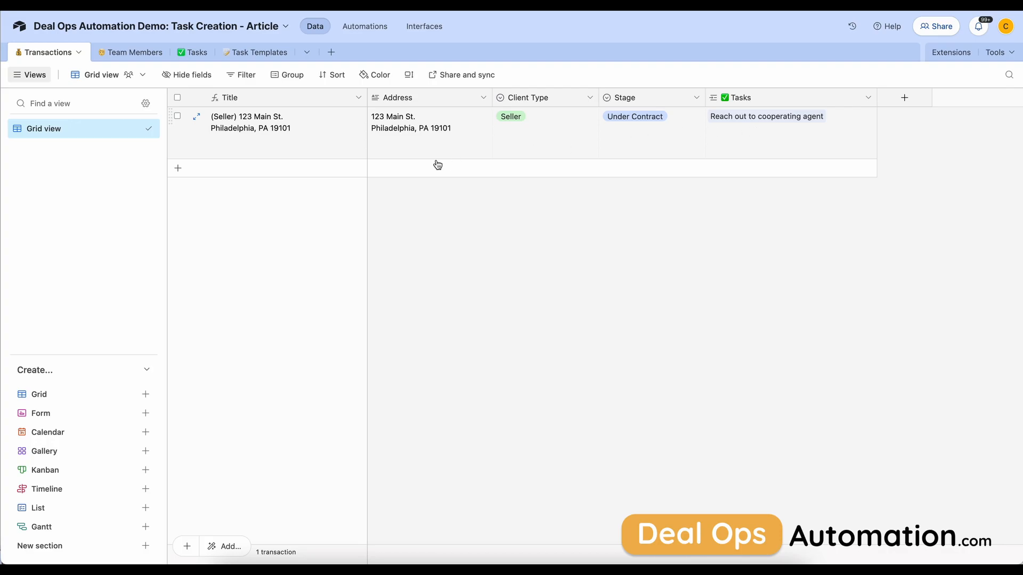
Examine the Tasks table for the task generated for the seller transaction, including its linked template and status.
left_click(189, 55)
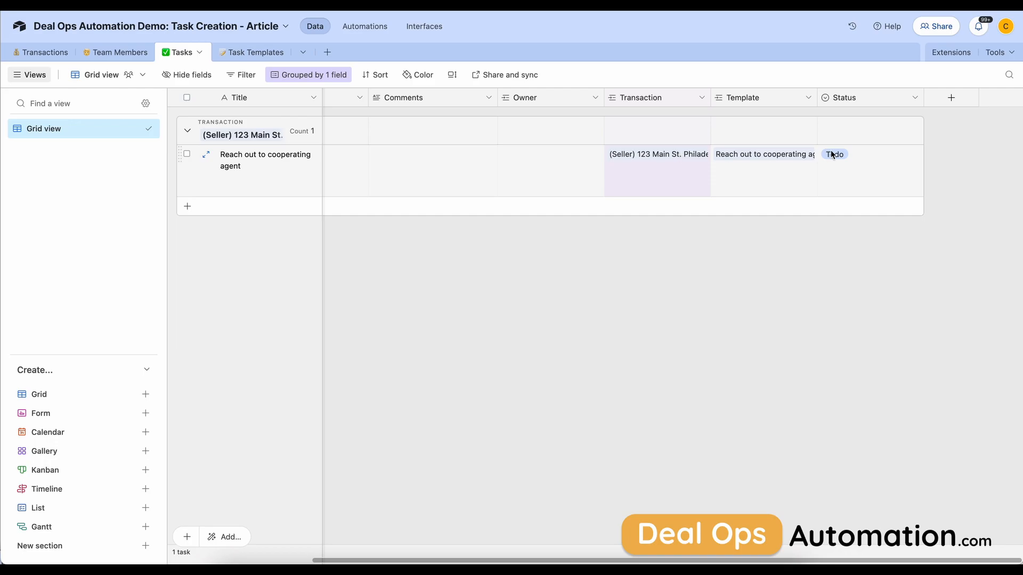
scroll(646, 159, "left", 3)
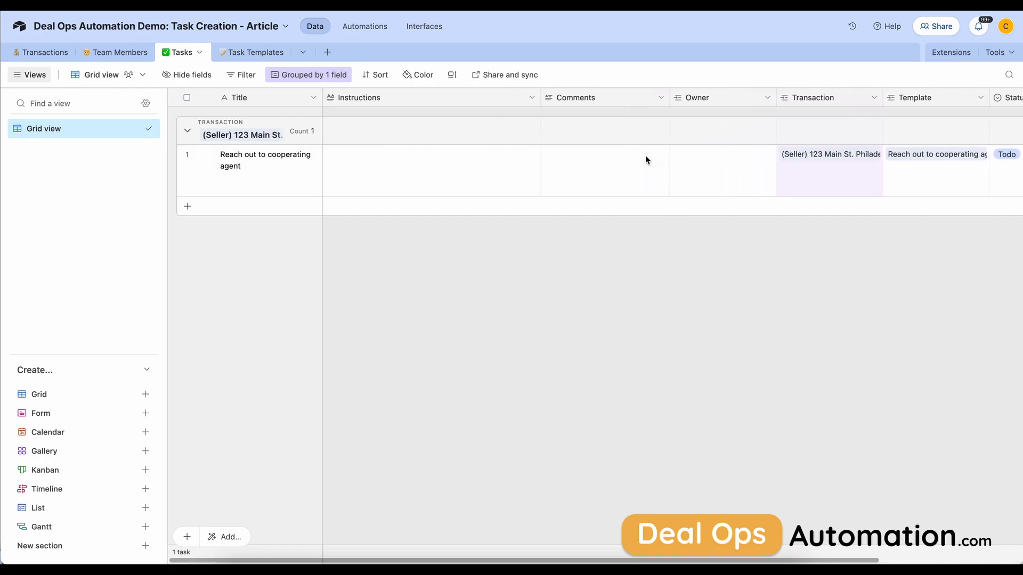
scroll(646, 159, "right", 3)
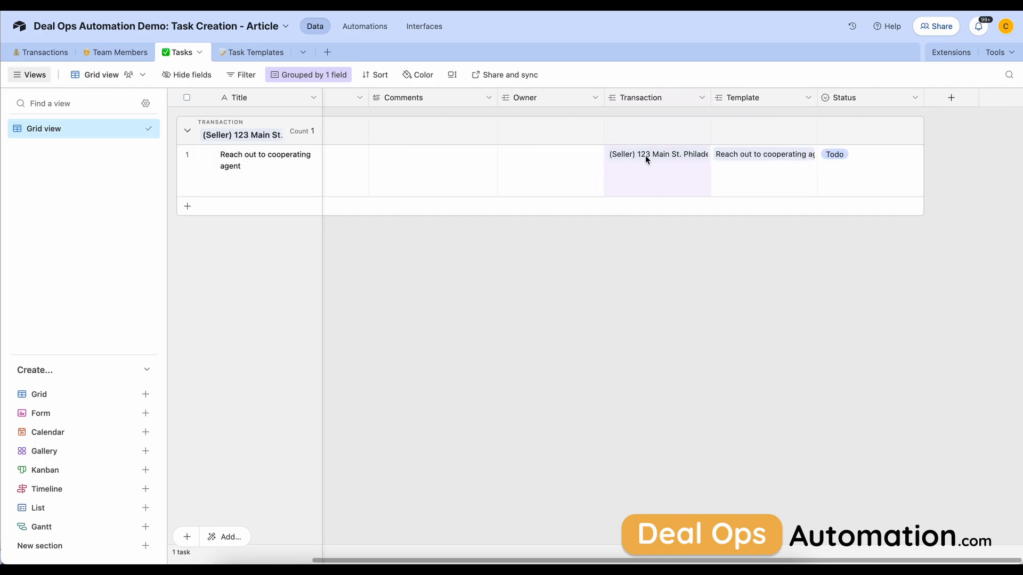
Add a second record to the Transactions table and enter the property's street address.
left_click(37, 52)
left_click(176, 169)
left_click(432, 183)
type("555 R")
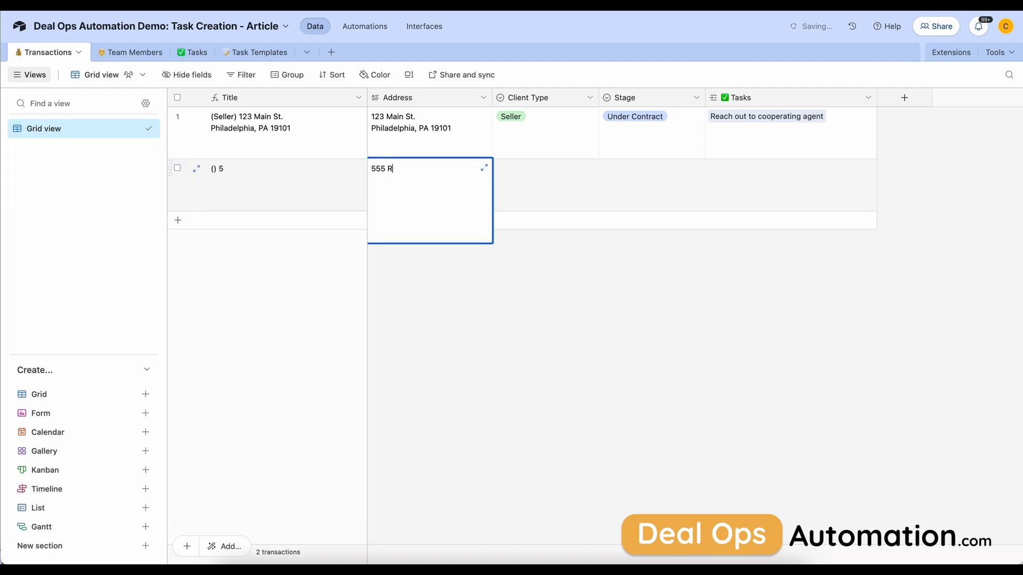
type("ainey St")
key("Tab")
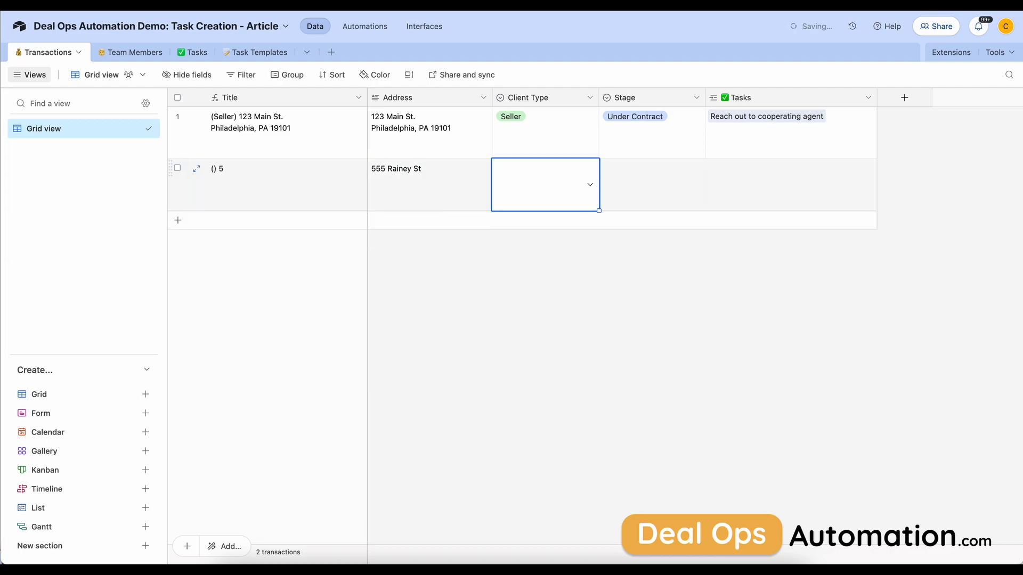
Set the second transaction's Client Type to Seller and its Stage to Under Contract.
left_click(569, 184)
left_click(536, 252)
left_click(609, 251)
left_click(660, 184)
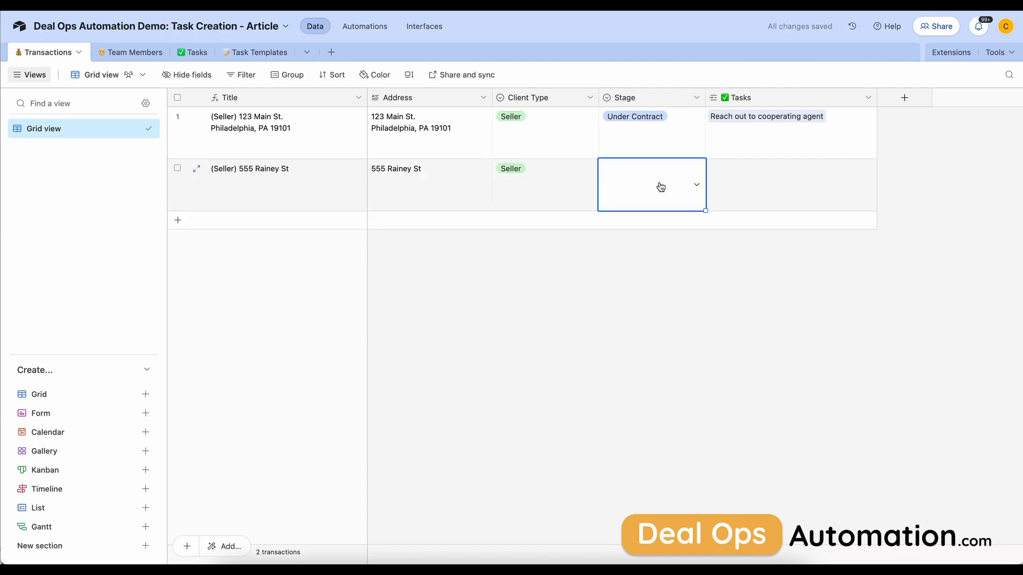
left_click(659, 184)
left_click(645, 298)
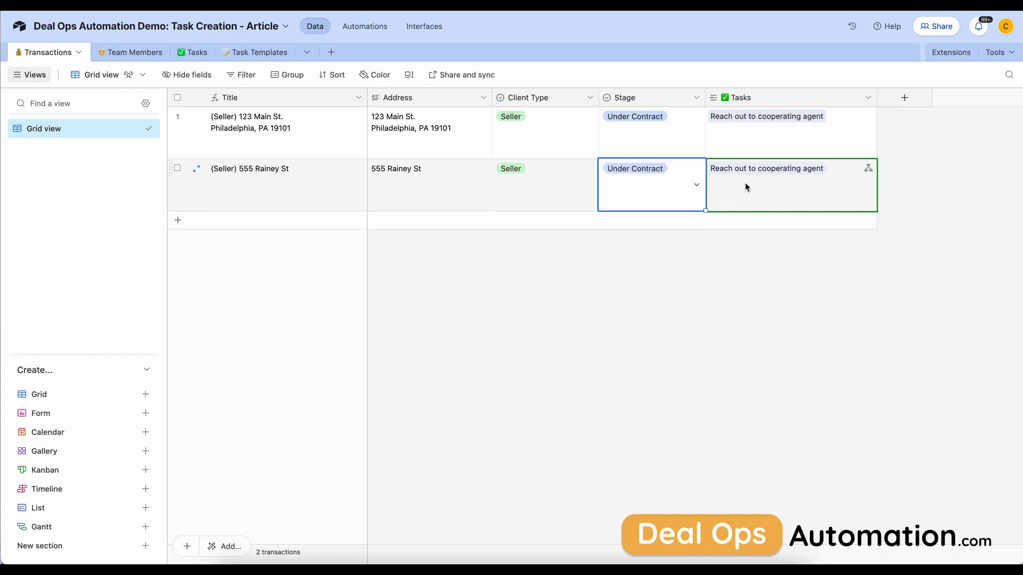
Check the Tasks table for the task generated for the second transaction.
left_click(195, 54)
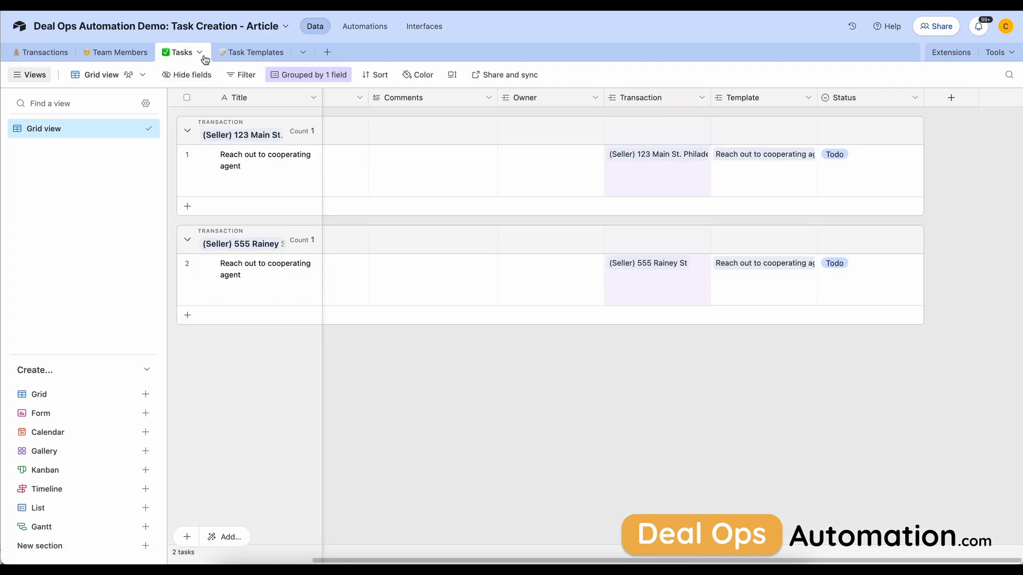
left_click(239, 284)
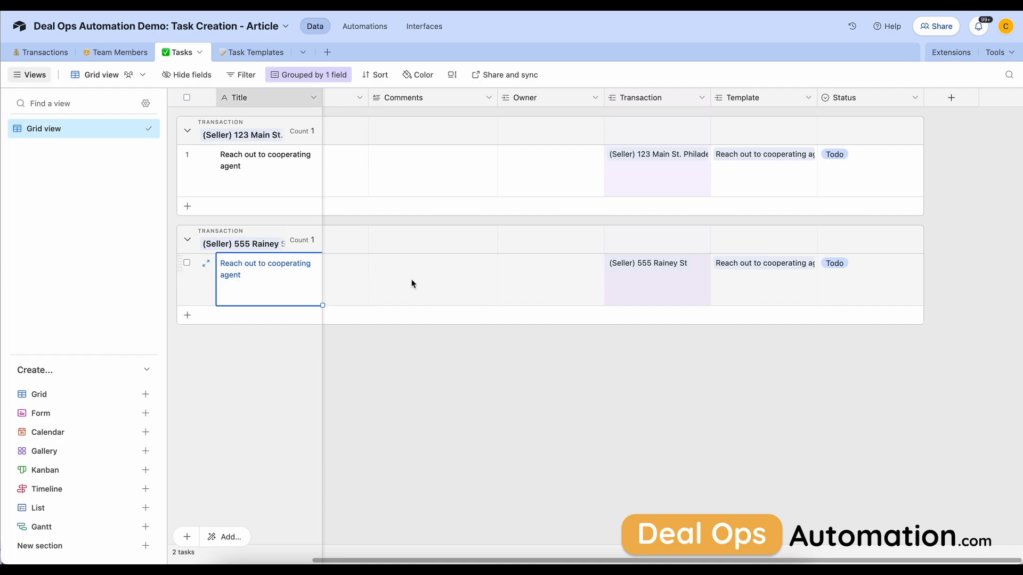
left_click(308, 177)
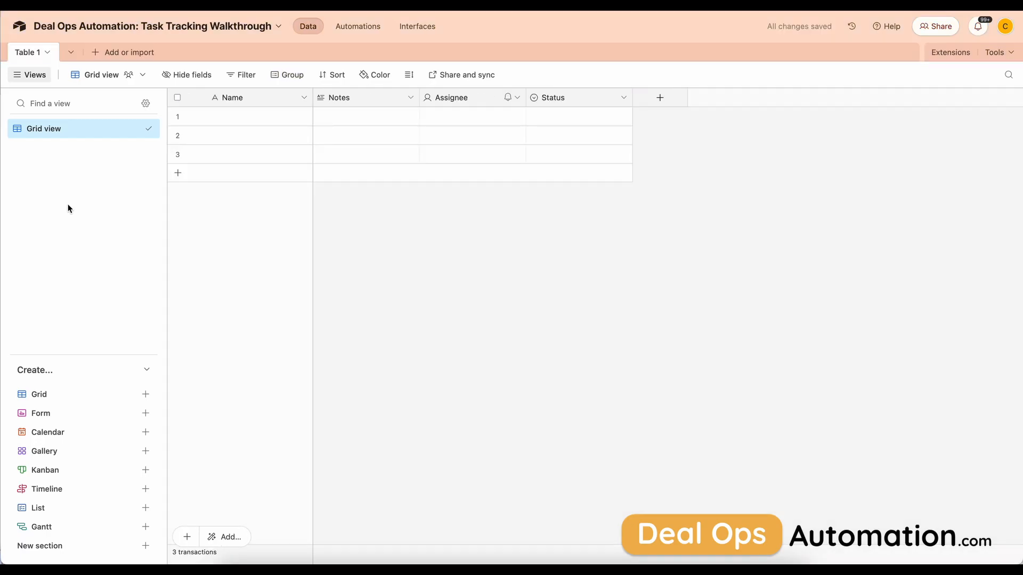
Rename Table 1 of the Task Tracking Walkthrough base as "💰 Transactions".
left_click(44, 54)
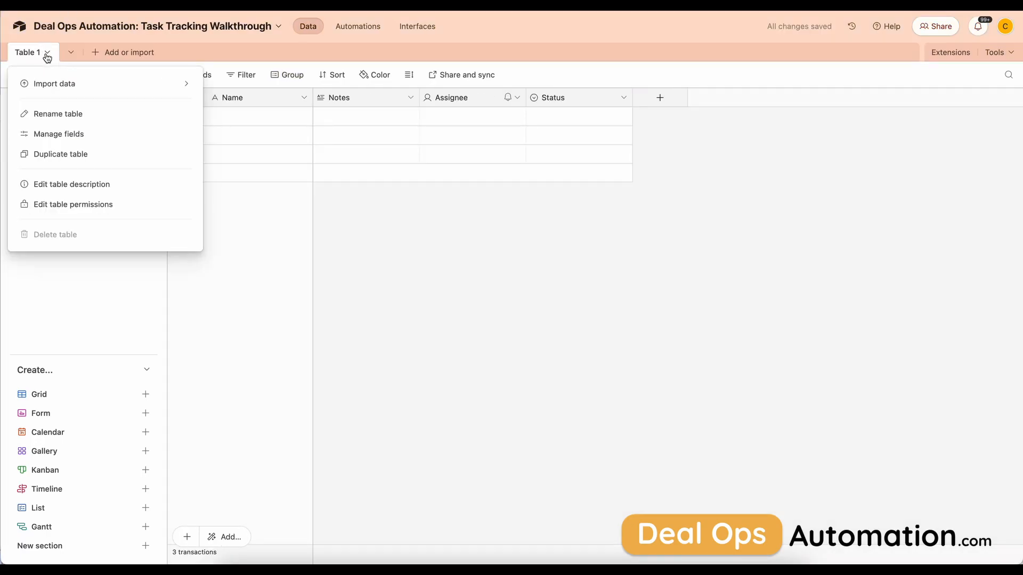
left_click(36, 112)
type("💰 Transactions")
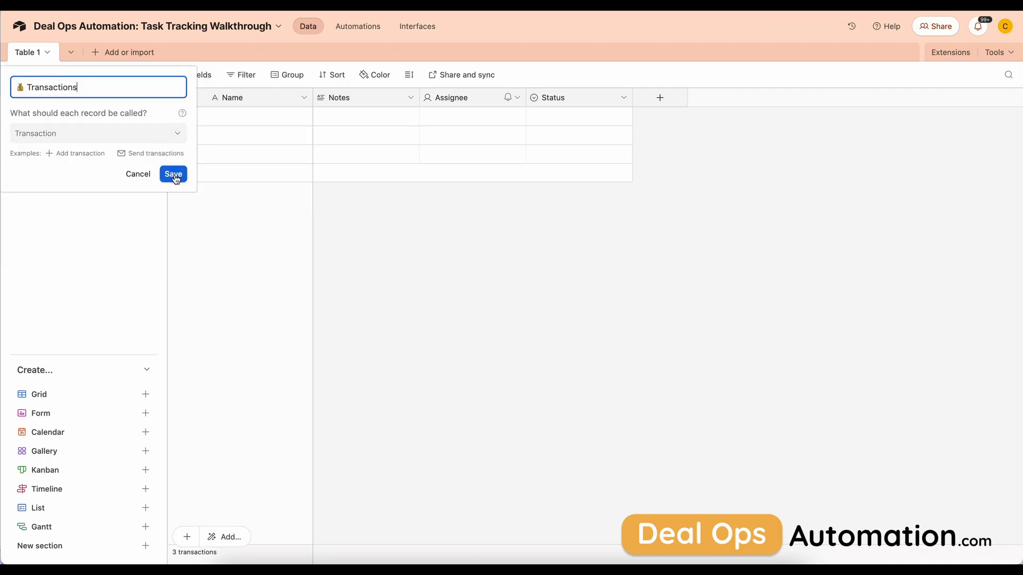
left_click(173, 175)
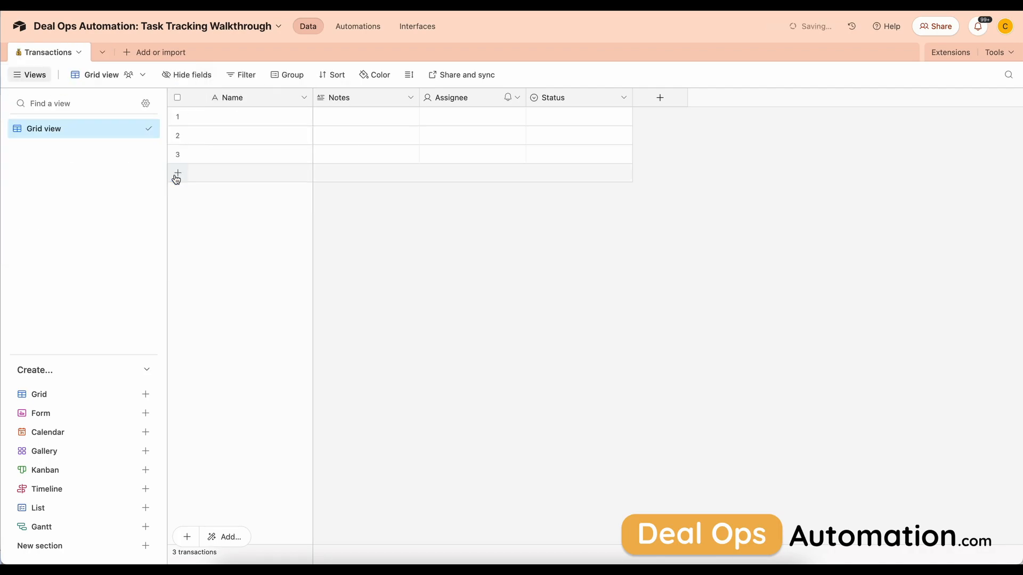
Create a new blank table named "✅ Tasks" in the base.
left_click(153, 54)
left_click(170, 84)
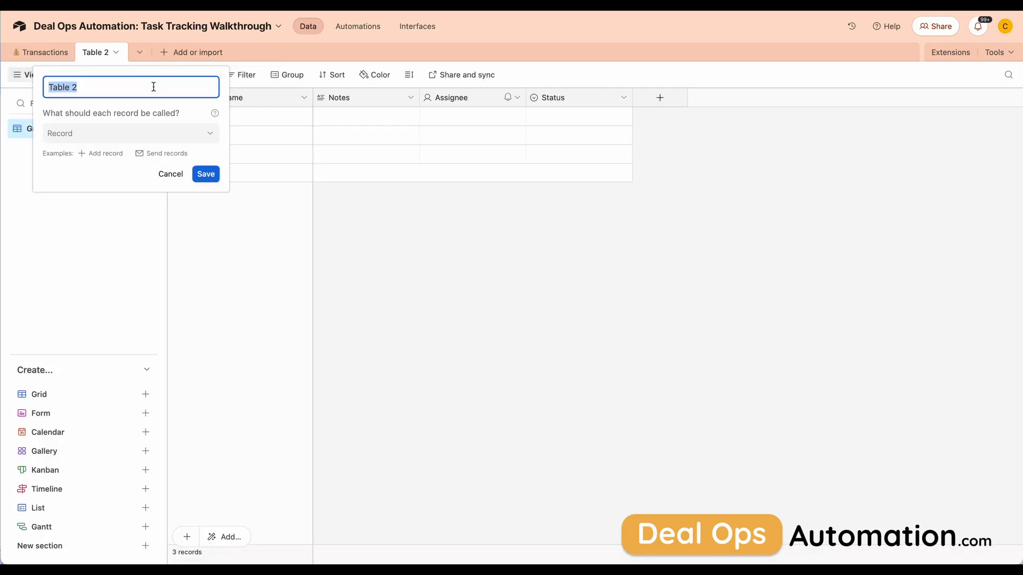
type("✅ Tasks")
key("Return")
Create another blank table named "📝 Task Templates".
left_click(183, 52)
left_click(215, 84)
type("📝 Task Templates")
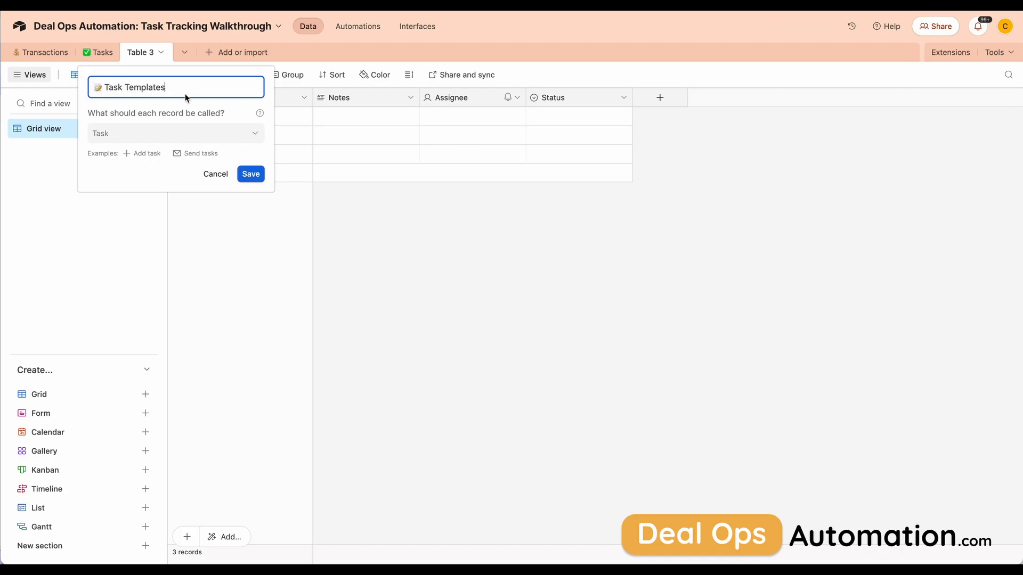
key("Return")
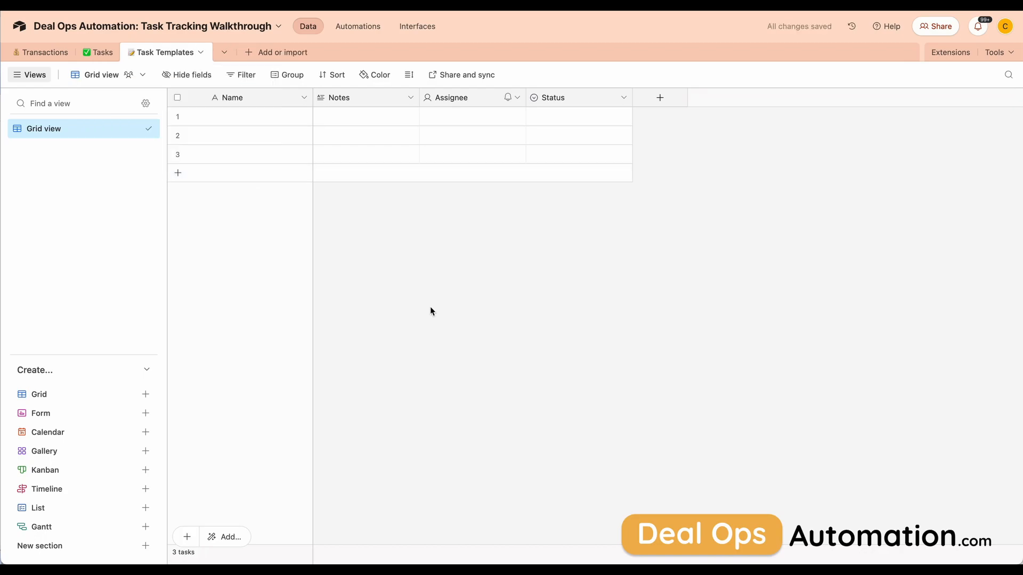
Rename the Notes field of the Transactions table to Address, keeping it as long text.
left_click(37, 58)
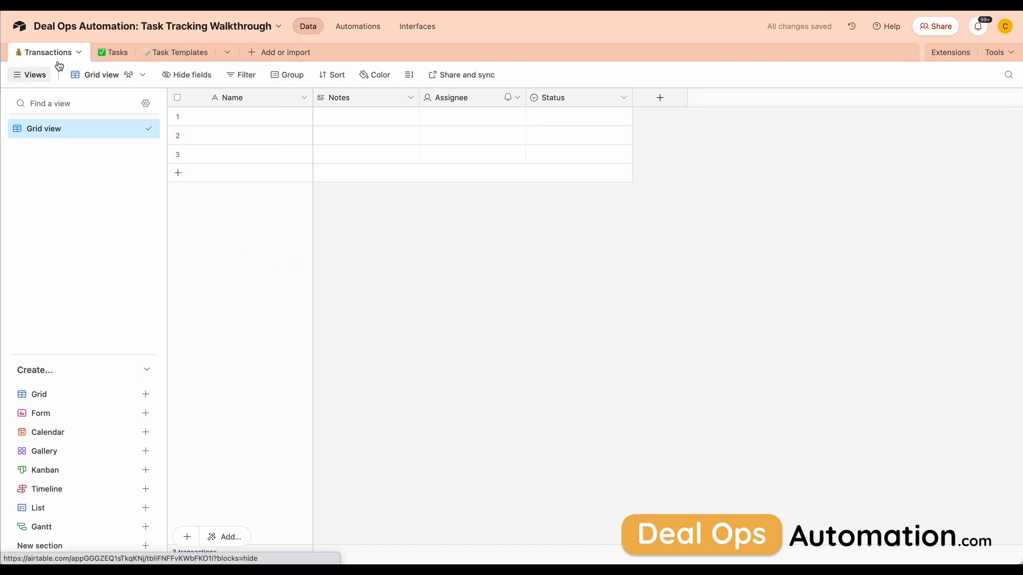
left_click(410, 98)
left_click(362, 123)
type("Address")
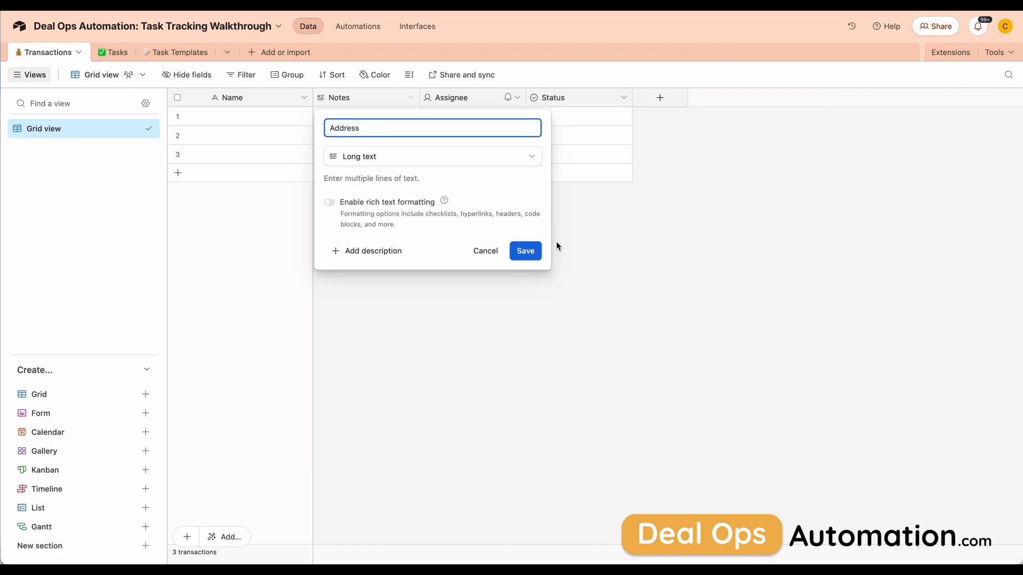
left_click(530, 254)
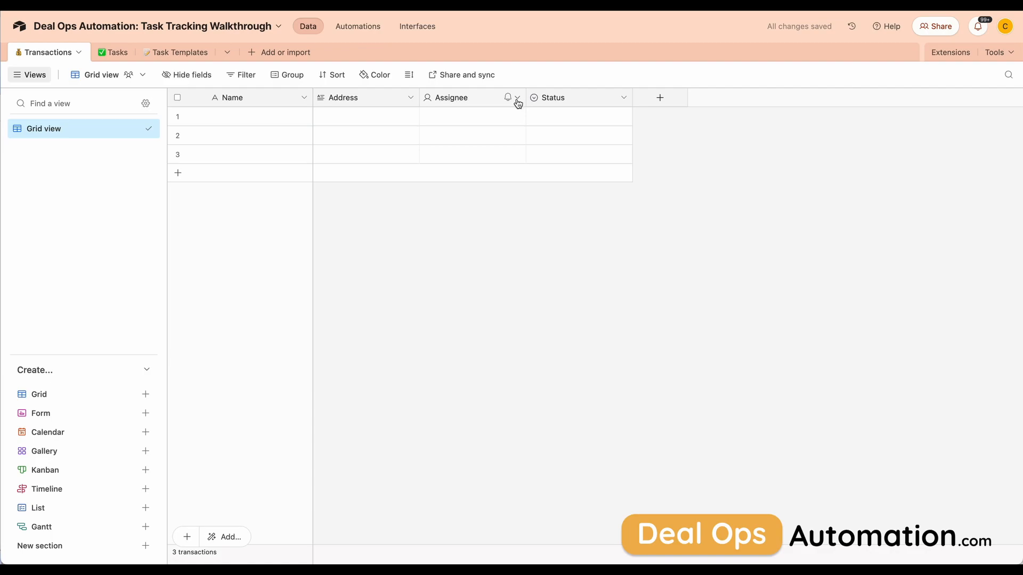
Rename the Assignee field of the Transactions table to Client Type and change its type to single select.
left_click(517, 98)
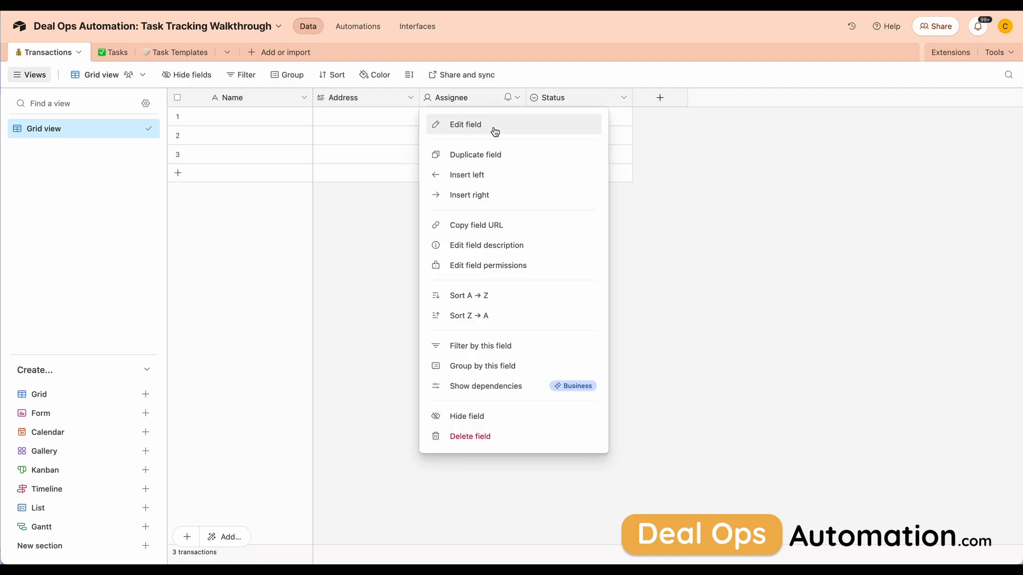
left_click(495, 125)
type("Client Type")
key("Tab")
key("Return")
type("sing")
key("Down")
key("Return")
Add the options Buyer, Seller, Landlord and Tenant to the Client Type field and save it.
type("Buyer")
key("Return")
type("Seller")
key("Return")
type("Landlord")
key("Return")
type("Tenant")
left_click(630, 398)
Rename the Status field of the Transactions table to Stage and set its first options to Pre-Listing, Active Listing and Pending.
left_click(623, 98)
left_click(590, 123)
type("Stage")
triple_click(557, 244)
type("Pre-Listing")
key("Return")
triple_click(604, 278)
type("Active Listing")
triple_click(603, 278)
type("Pending")
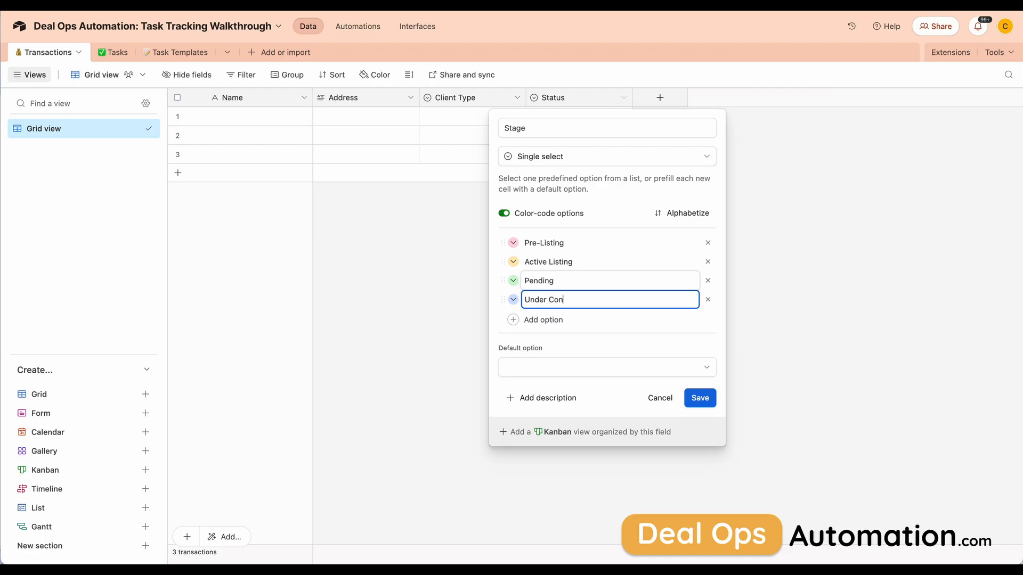
Complete the Stage options with Under Contract, Back on Market, Closed and Canceled, and save the field.
type("ontract")
key("Return")
type("Back on Market")
key("Return")
type("Closed")
key("Return")
type("Canceled")
left_click(701, 455)
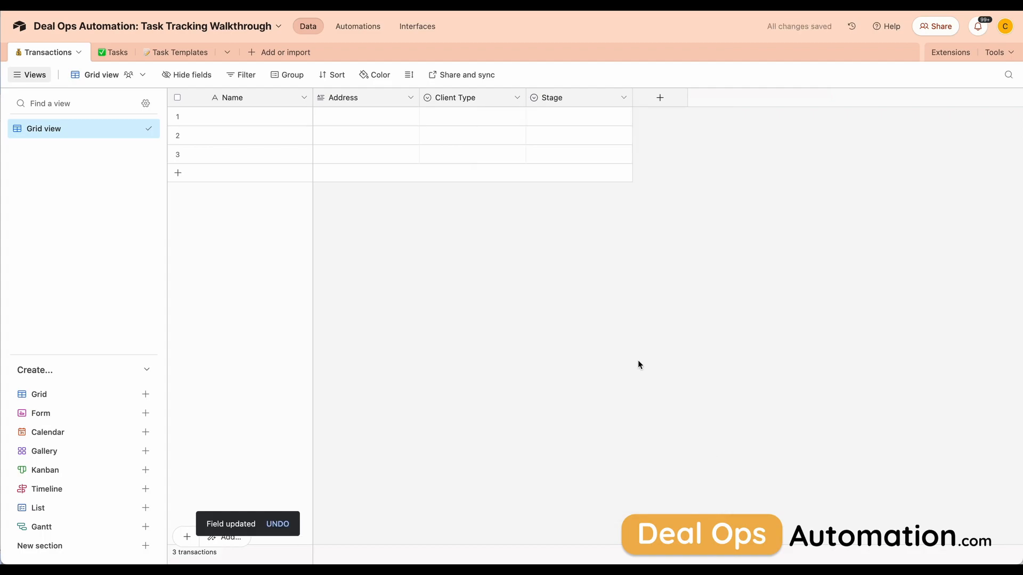
Rename the primary Name field of the Tasks table to Title and save it.
left_click(106, 53)
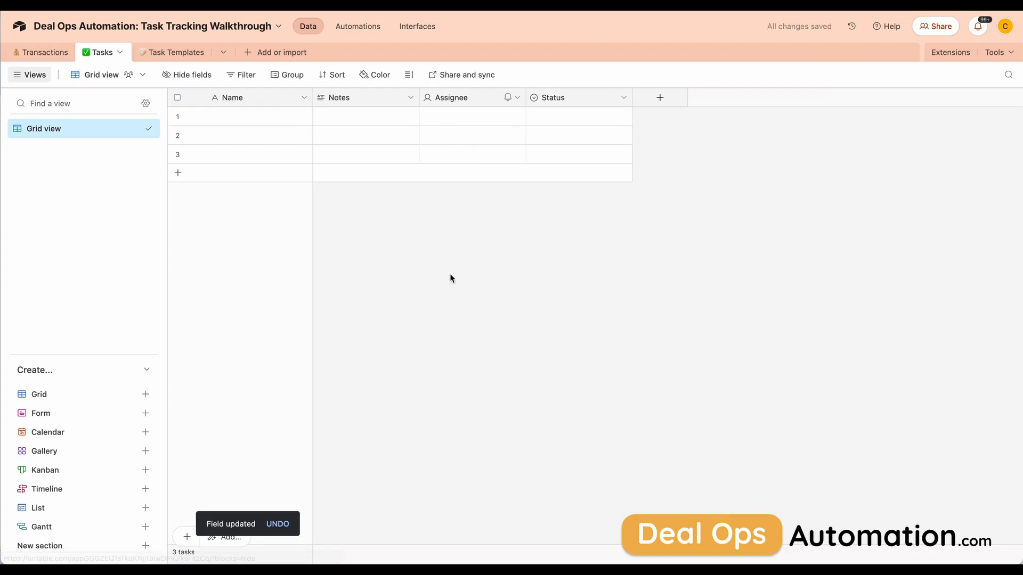
left_click(300, 99)
left_click(286, 126)
type("Title")
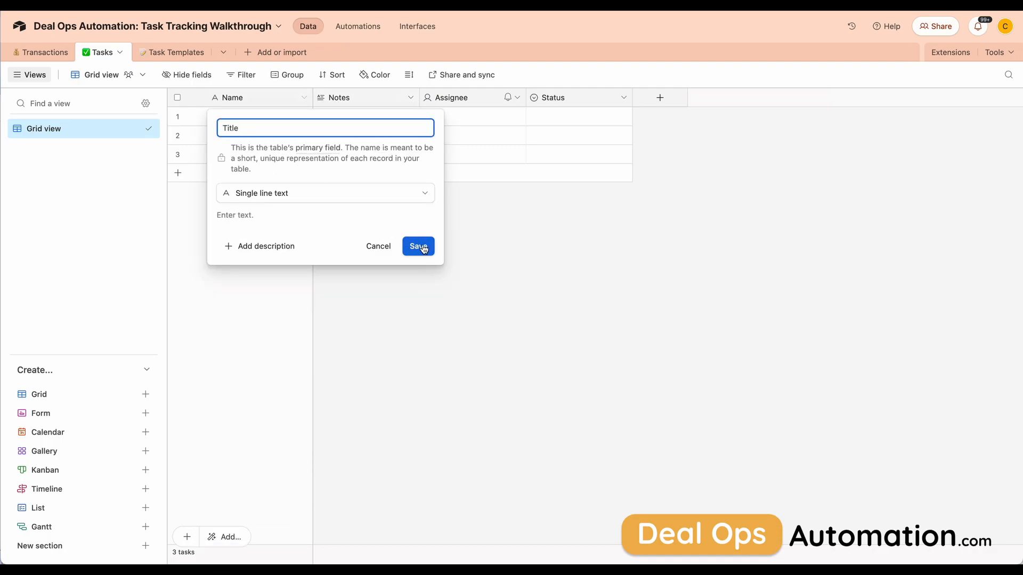
left_click(424, 249)
Rename the Notes field of the Tasks table to Instructions and save it.
left_click(410, 98)
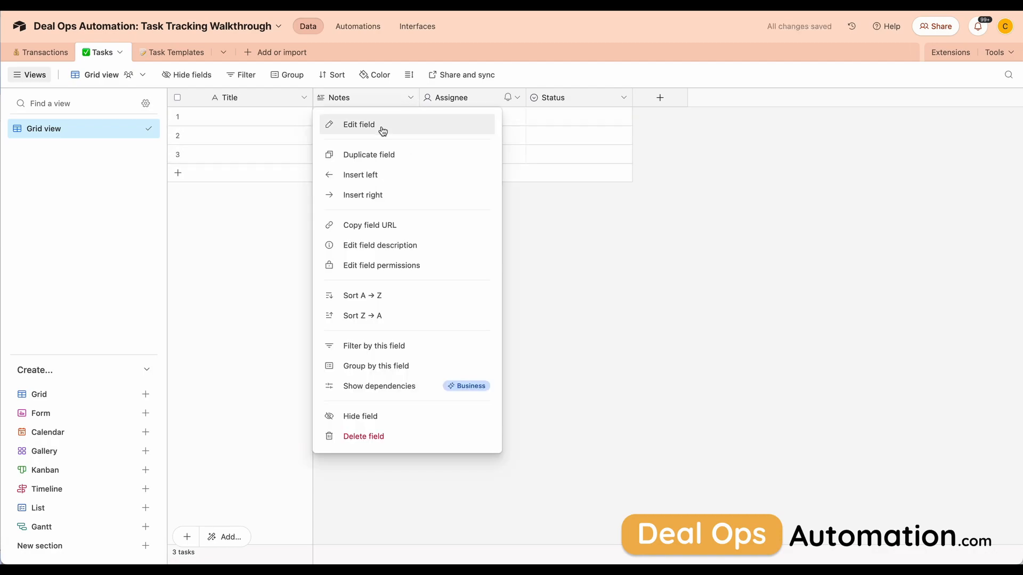
left_click(359, 125)
key("BackSpace")
type("Instructions")
left_click(526, 253)
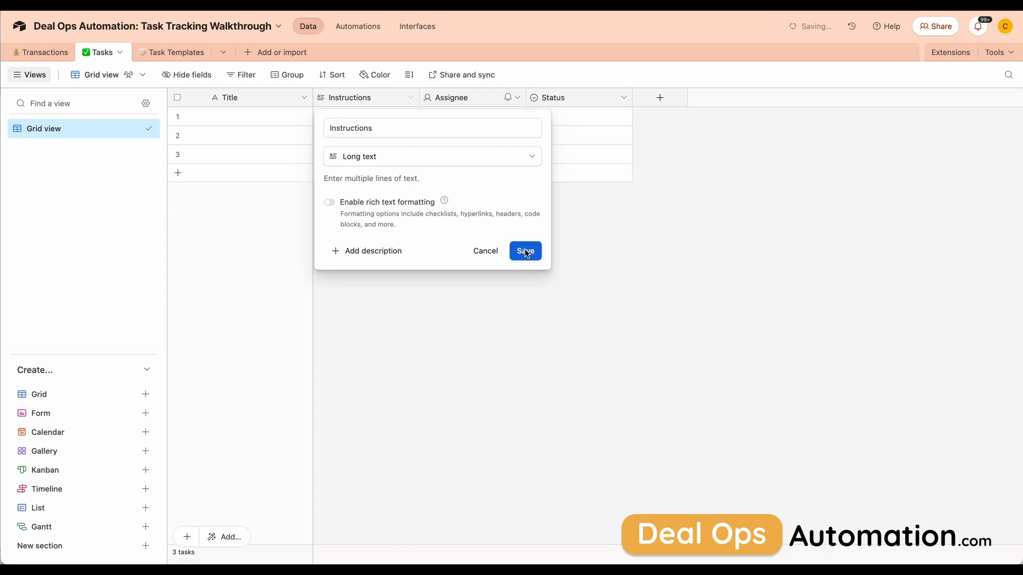
Rename the Assignee field of the Tasks table to Comments, change its type to long text and save it.
left_click(521, 98)
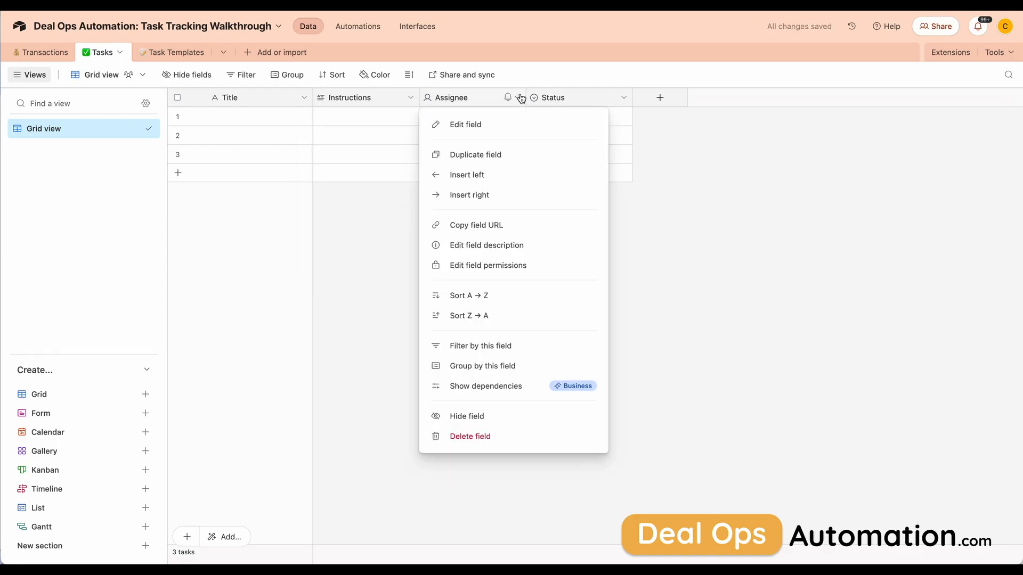
left_click(493, 130)
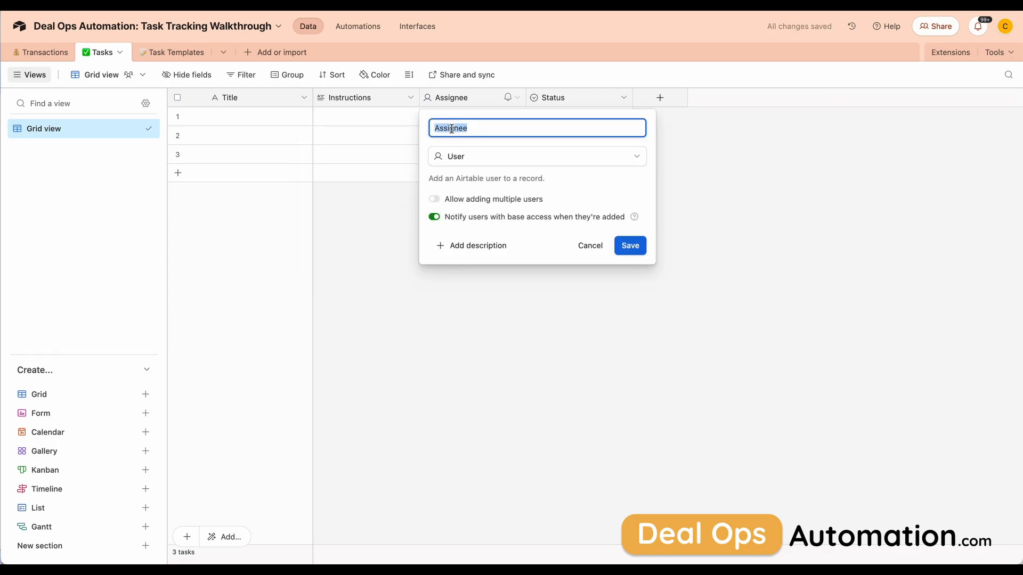
type("Comments")
left_click(480, 155)
type("long")
key("Return")
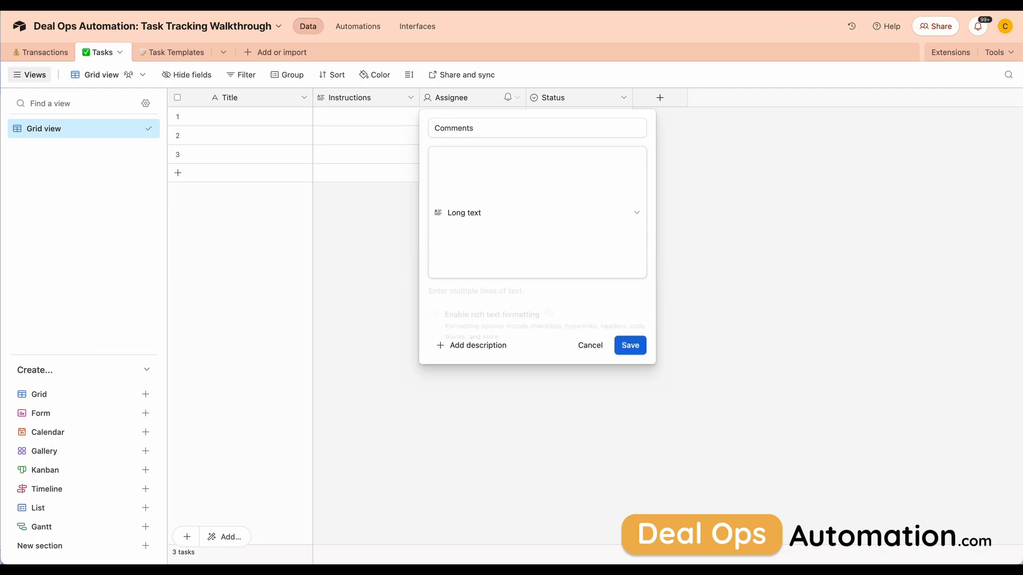
left_click(629, 249)
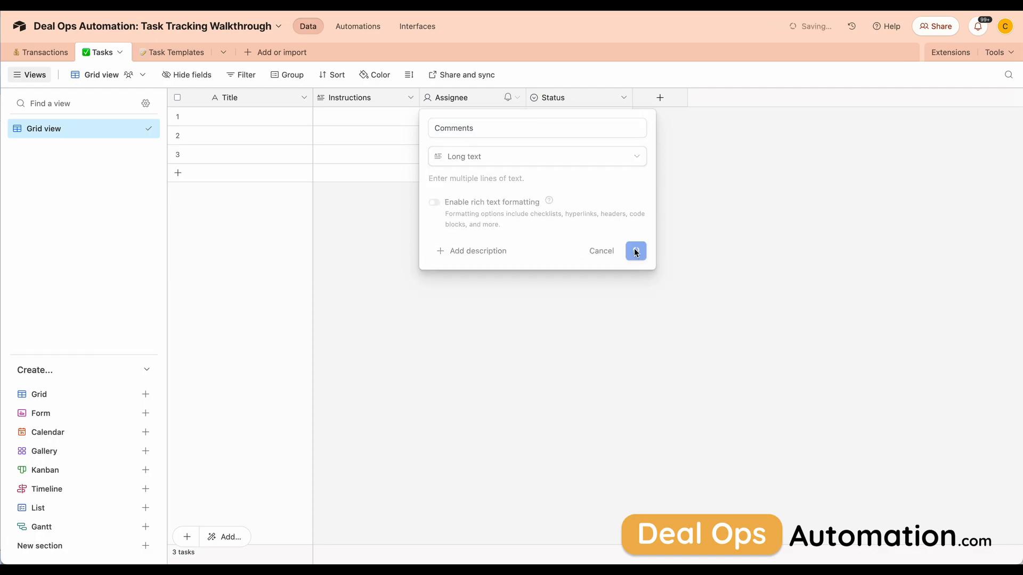
Rename the primary Name field of the Task Templates table to Title and save it.
left_click(166, 52)
left_click(304, 98)
left_click(274, 126)
type("Title")
left_click(418, 247)
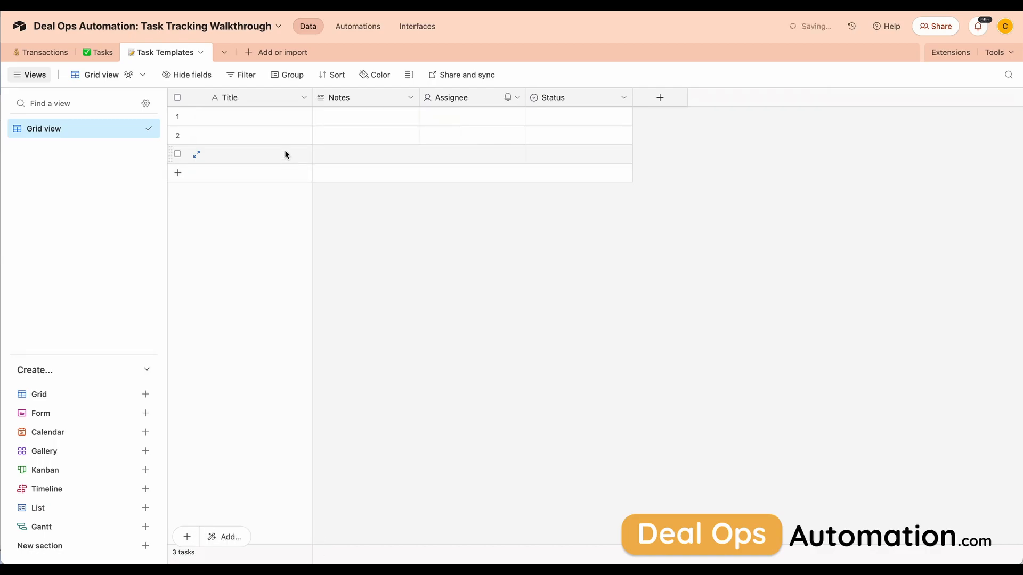
Rename the Notes field of the Task Templates table to Instructions and save it.
left_click(410, 98)
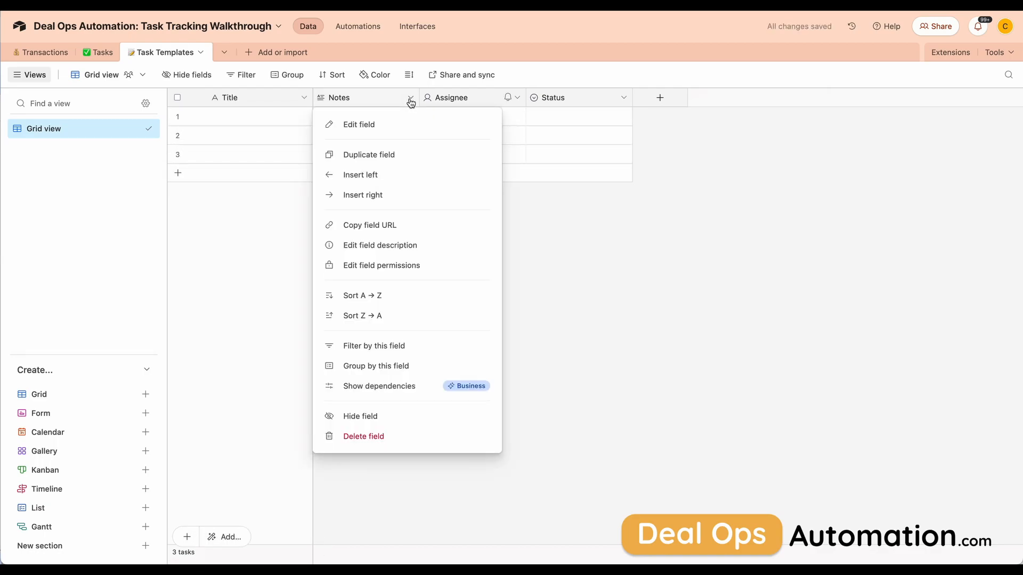
left_click(383, 126)
type("Instructions")
left_click(539, 253)
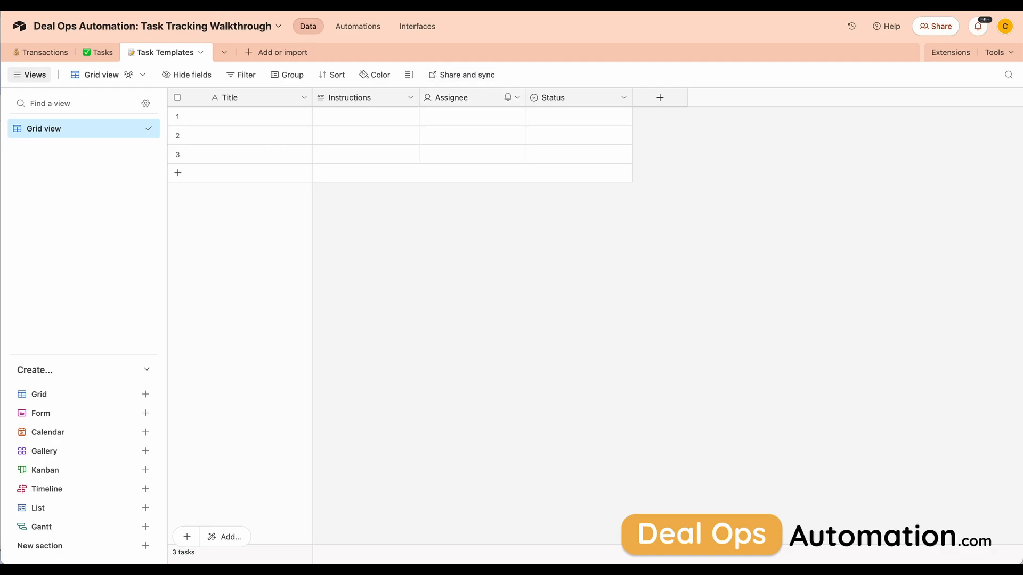
Duplicate the base's browser tab and arrange the two copies as windows side by side.
right_click(143, 1)
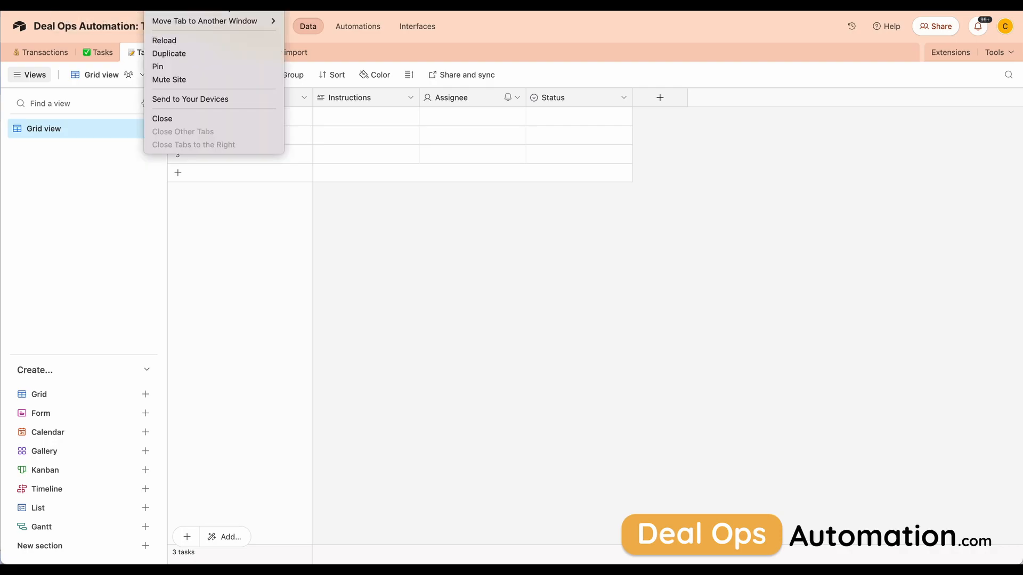
left_click(165, 54)
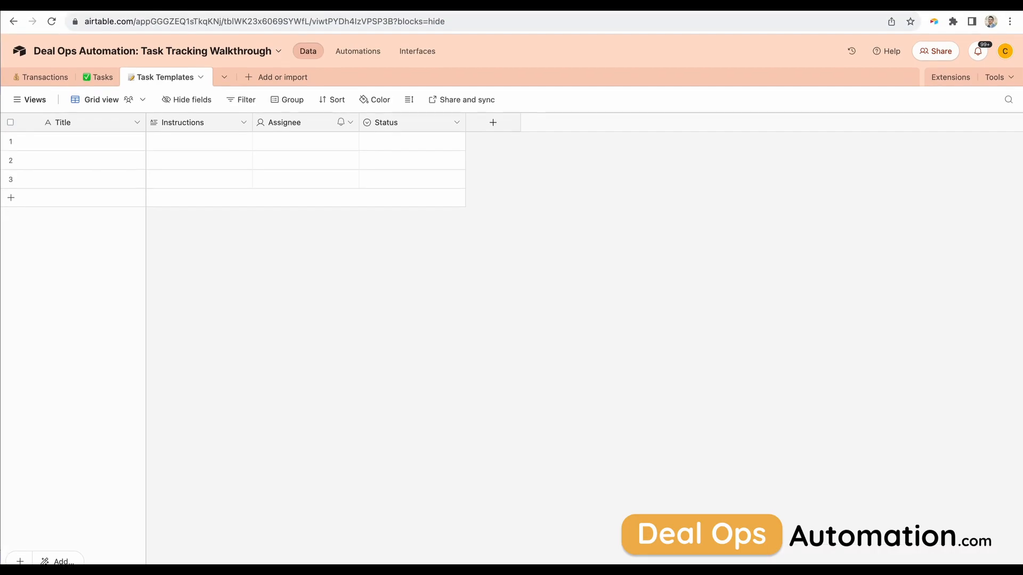
left_click_drag(2, 142, 548, 173)
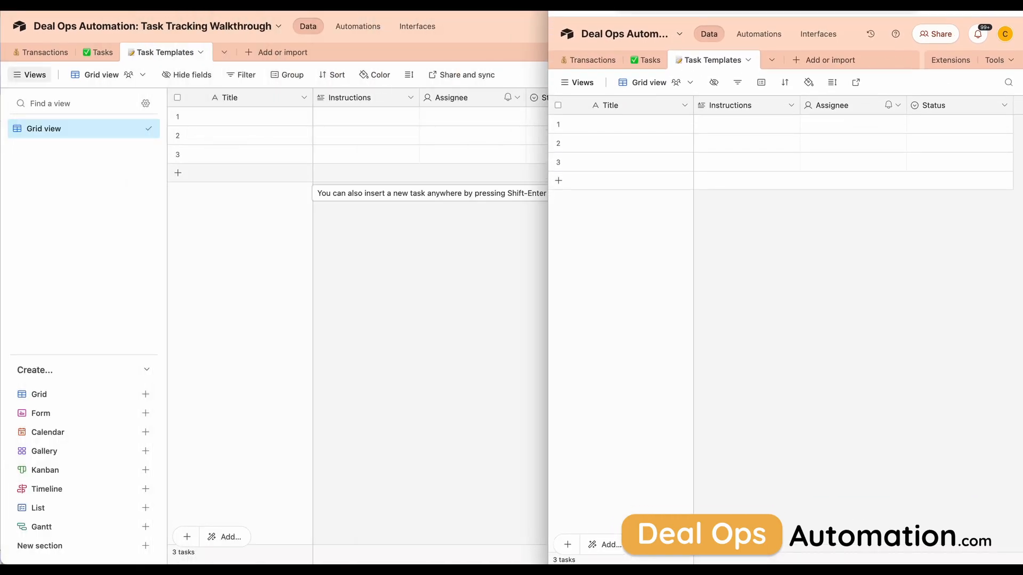
left_click(482, 272)
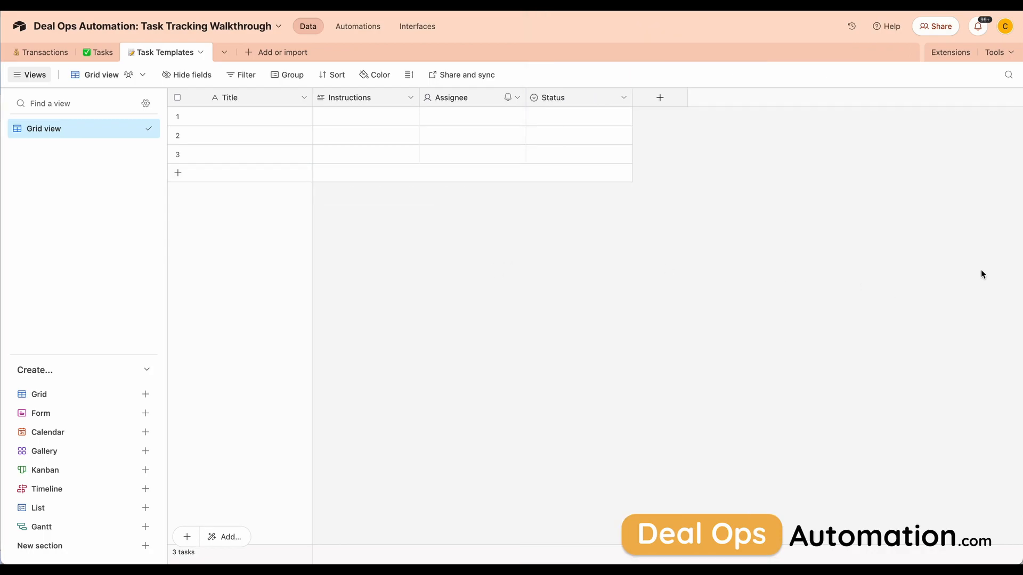
left_click_drag(1019, 256, 539, 266)
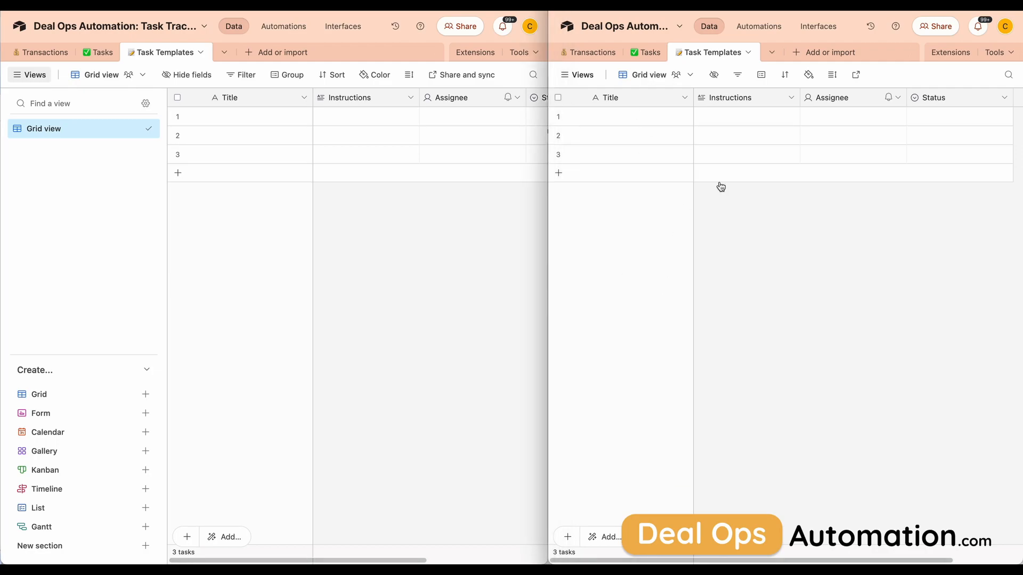
Open the Client Type field settings of the Transactions table in the duplicate window.
left_click(584, 53)
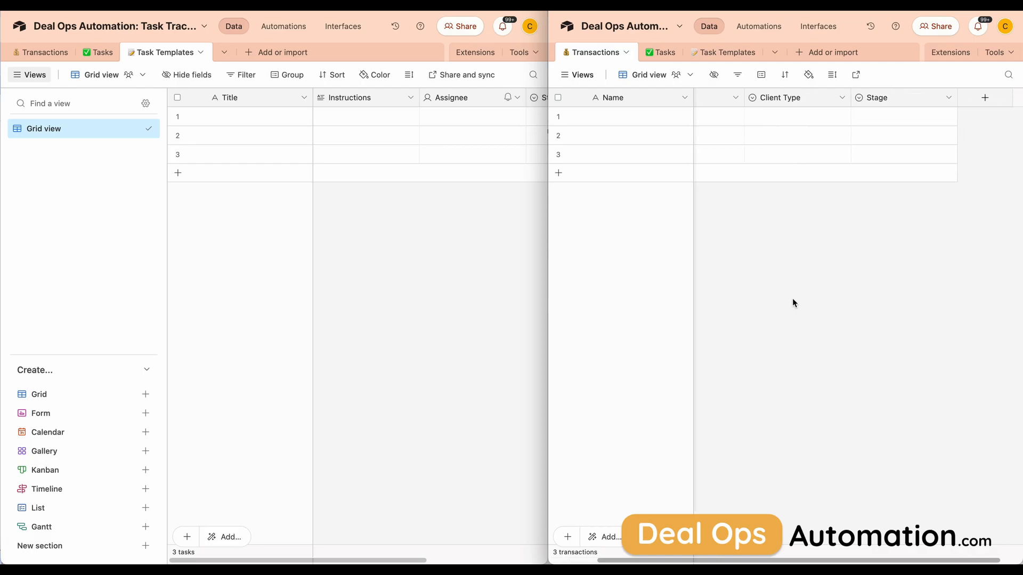
left_click(841, 98)
left_click(793, 126)
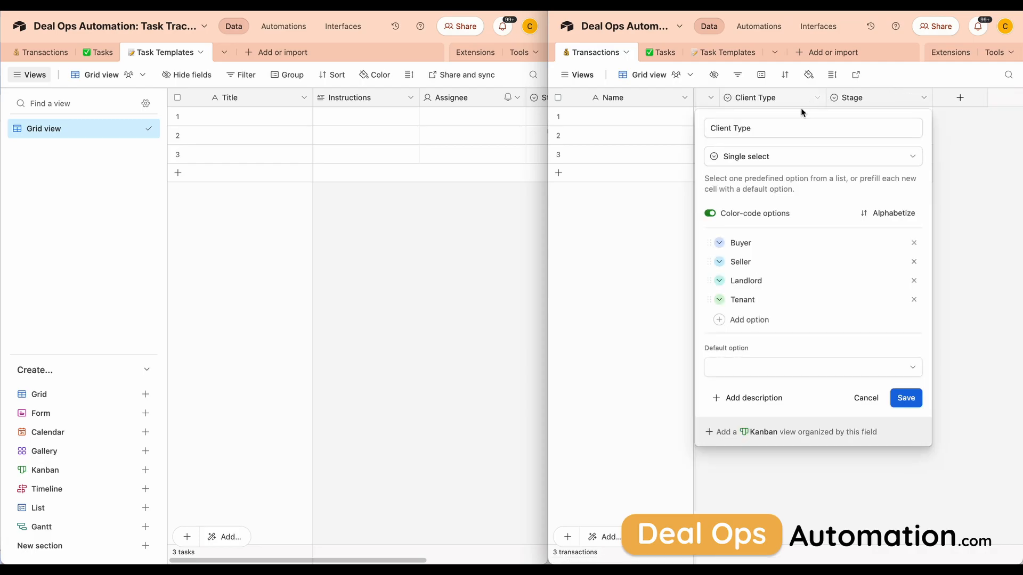
In the original window, rename the Assignee field of Task Templates to Client Type and set its type to single select.
left_click(394, 261)
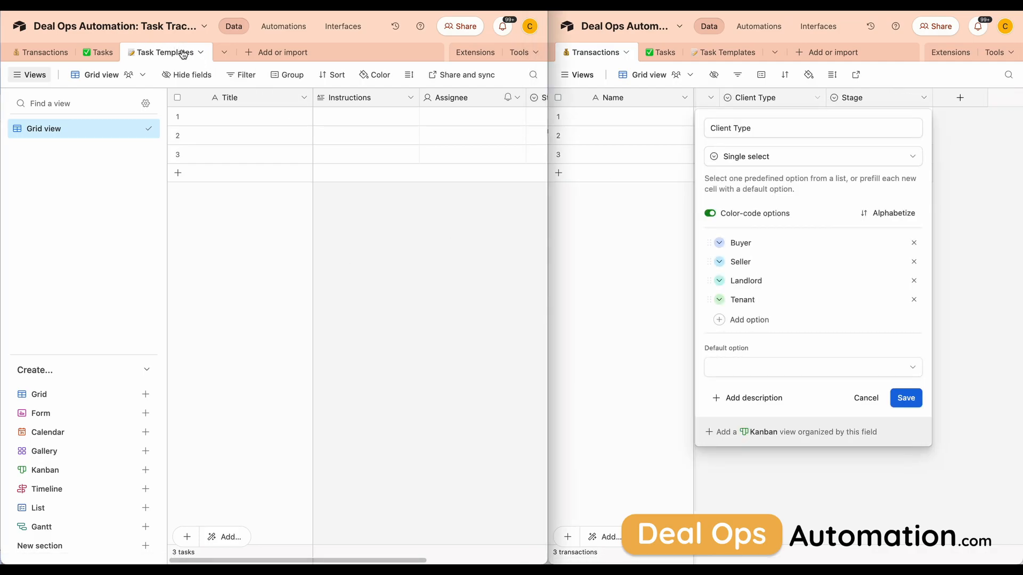
scroll(418, 229, "right", 3)
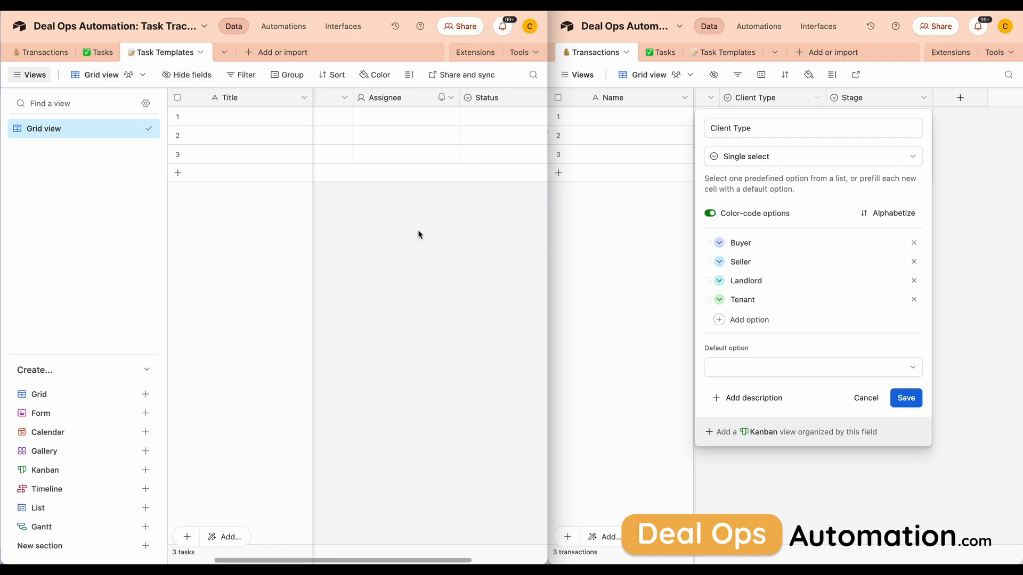
left_click(451, 98)
left_click(384, 125)
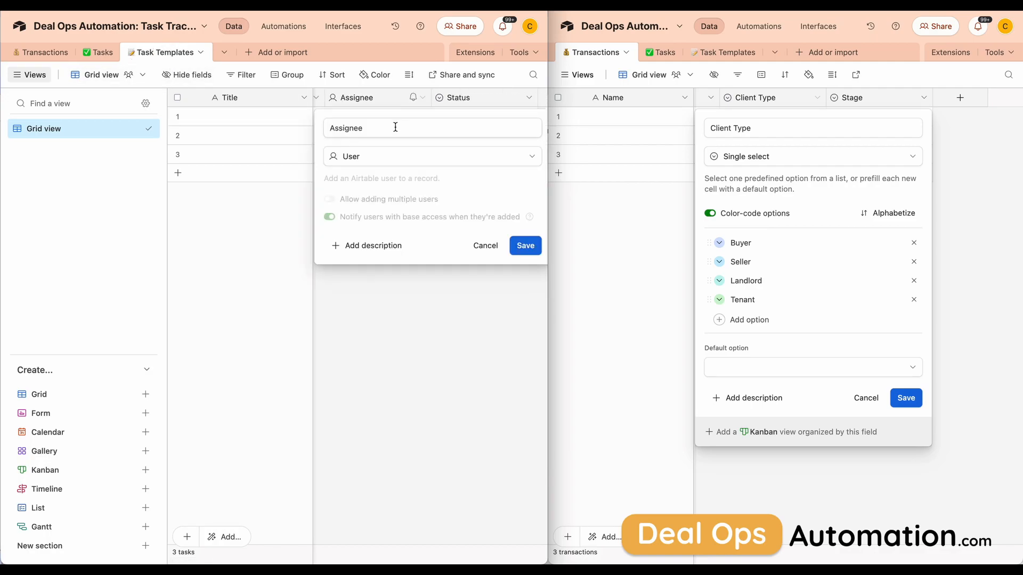
type("Client ")
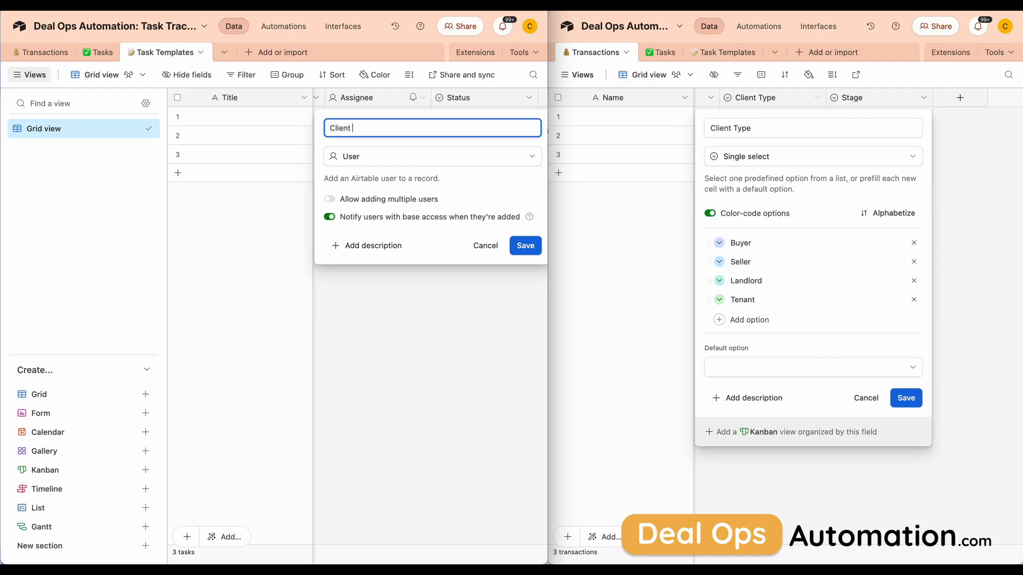
type("Type")
left_click(392, 157)
type("single")
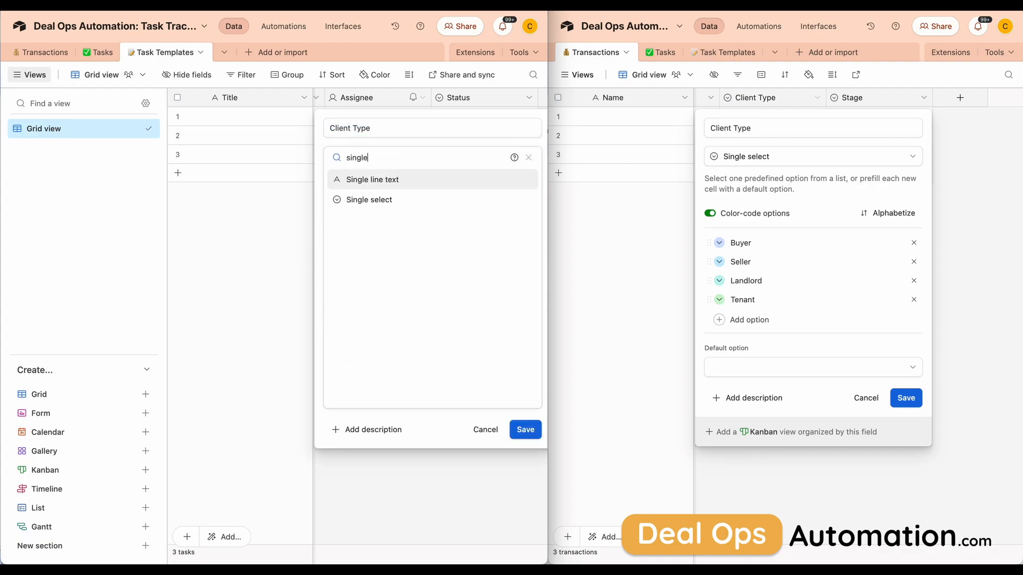
left_click(384, 200)
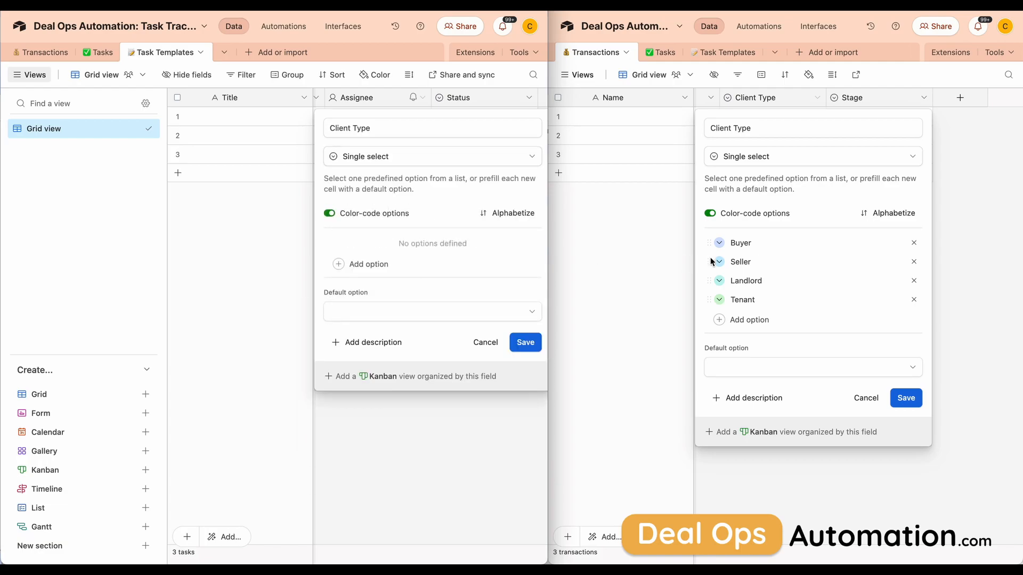
Copy the options Buyer, Seller, Landlord and Tenant into the Client Type field of Task Templates and save it.
double_click(747, 246)
key("ctrl+c")
left_click(366, 270)
left_click(370, 266)
key("ctrl+v")
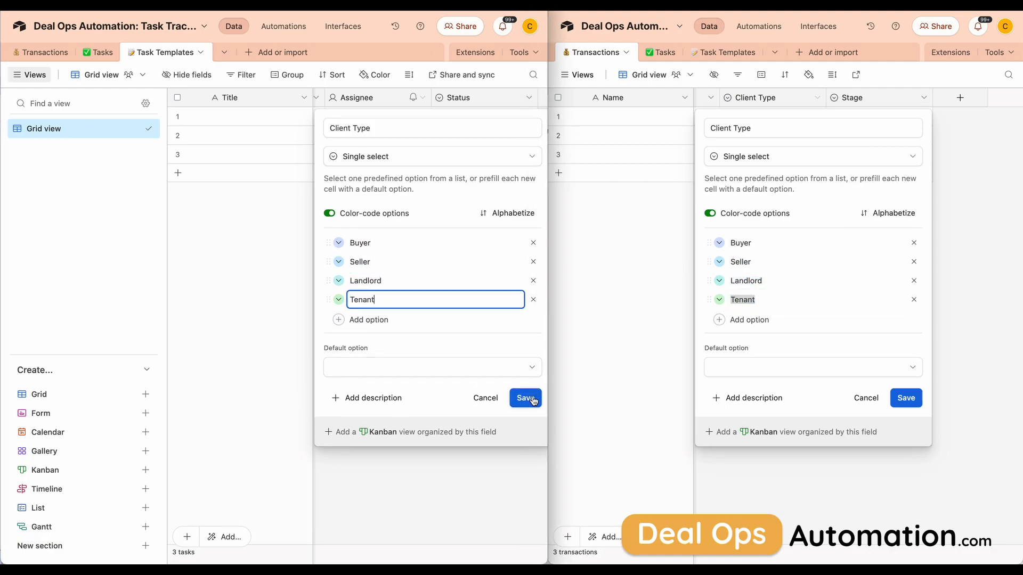
left_click(526, 399)
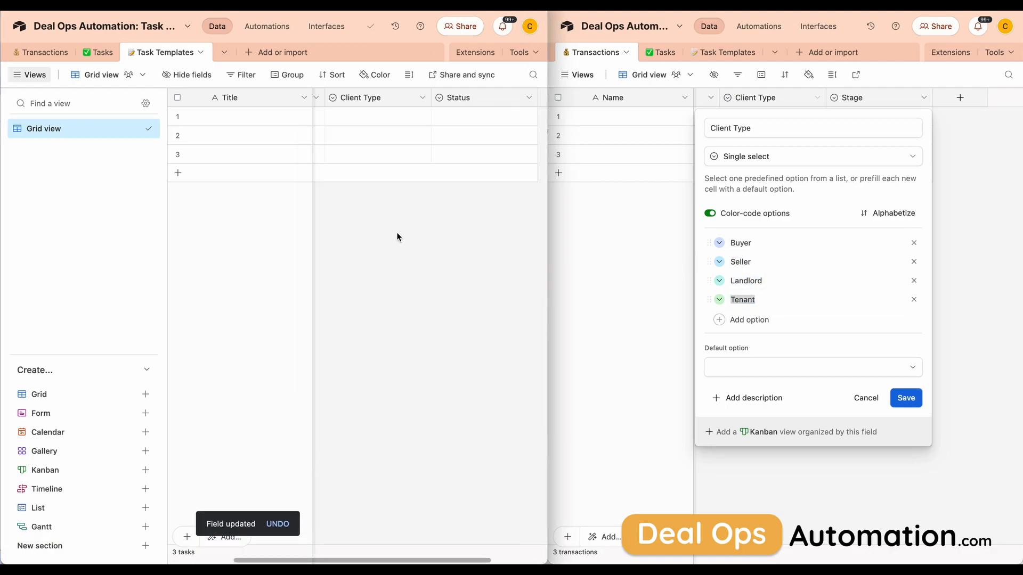
Open the Status field of the Task Templates table for editing and rename it to Stage.
left_click(517, 98)
left_click(429, 126)
key("ctrl+a")
type("Stage")
left_click(372, 244)
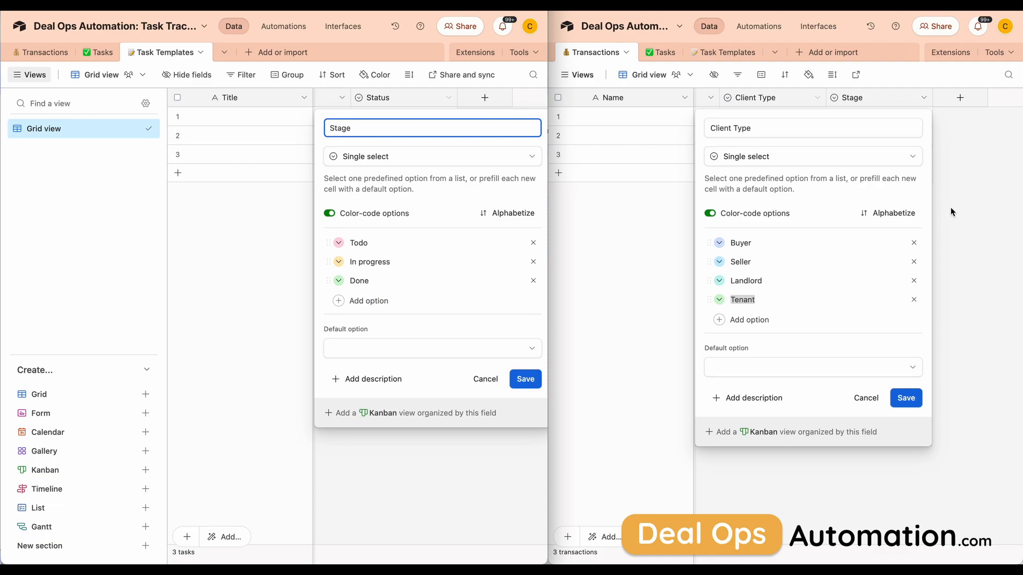
Close the Client Type settings in the duplicate window and open the Transactions table's Stage field settings.
left_click(968, 201)
left_click(969, 201)
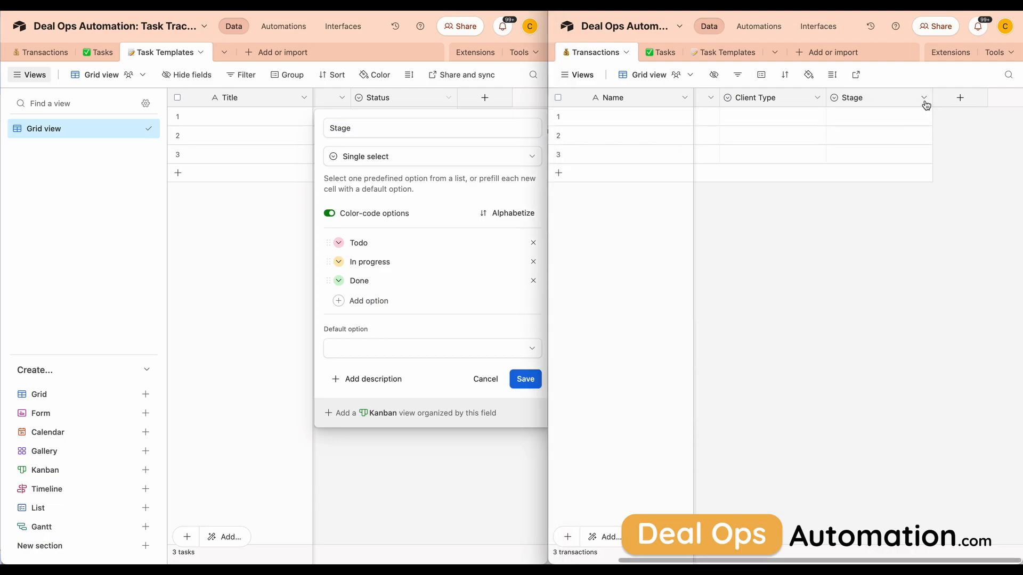
left_click(924, 98)
left_click(899, 124)
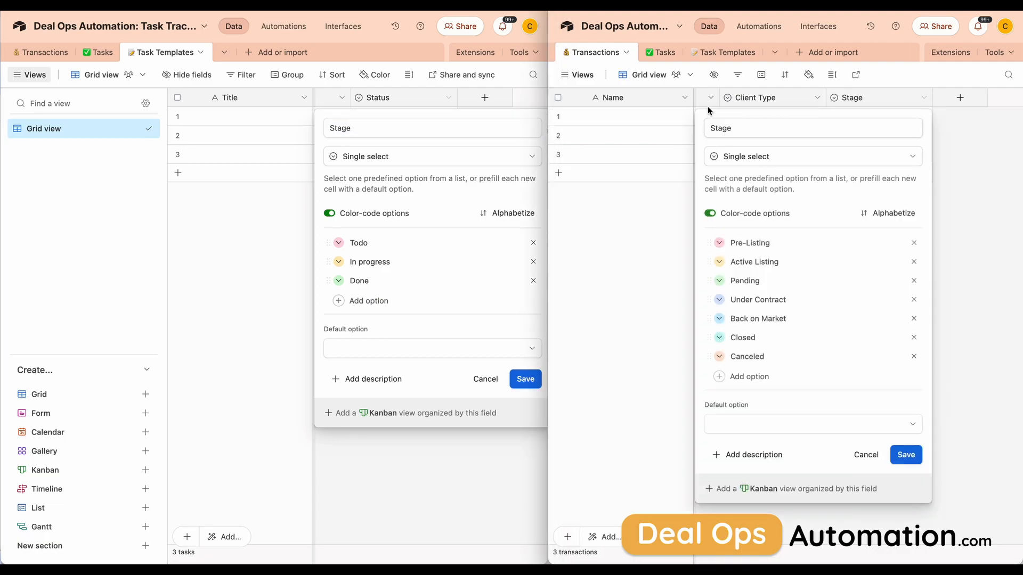
Replace the Todo and In progress options of the Task Templates Stage field with Pre-Listing and Active Listing, copied from Transactions.
triple_click(762, 243)
key("ctrl+c")
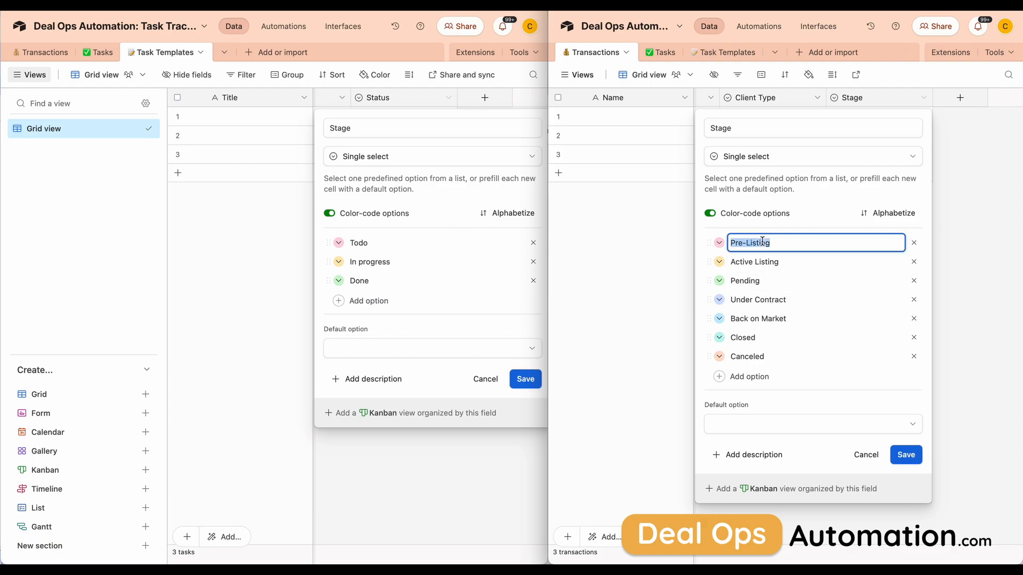
left_click(384, 242)
double_click(383, 242)
key("ctrl+v")
triple_click(764, 262)
key("super+c")
double_click(402, 261)
key("super+v")
key("super+grave")
triple_click(402, 263)
Replace the Done option of the Task Templates Stage field with Pending and add an Under Contract option.
triple_click(745, 280)
double_click(367, 281)
key("super+v")
left_click(370, 301)
key("super+v")
Copy the remaining Stage options Back on Market, Closed and Canceled into Task Templates and save the field.
triple_click(758, 318)
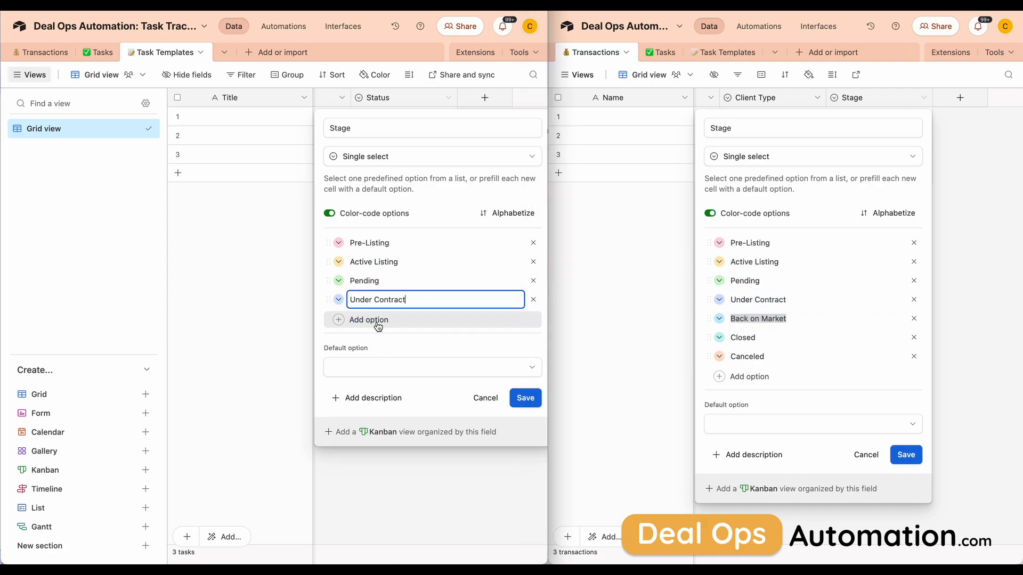
left_click(376, 322)
key("super+v")
triple_click(747, 357)
key("super+c")
left_click(369, 358)
key("super+v")
left_click(526, 455)
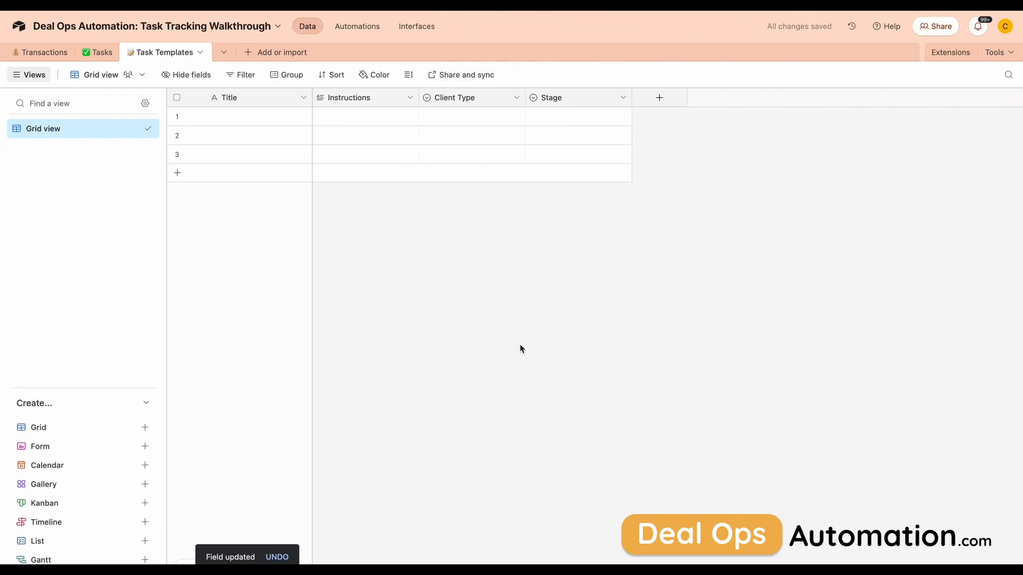
Add a Transaction field to the Tasks table linking to a single Transactions record, without any lookup fields.
left_click(89, 56)
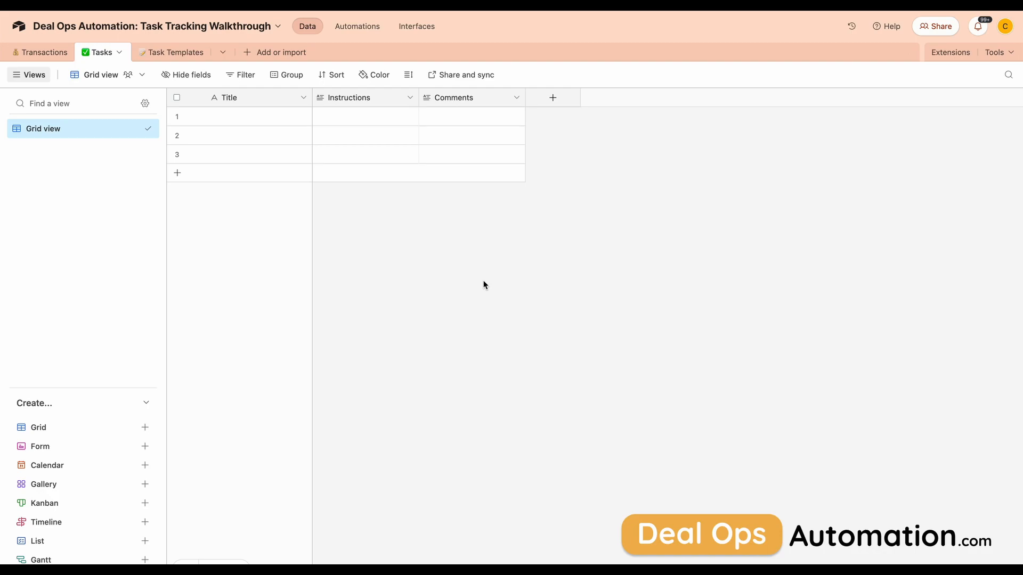
left_click(553, 97)
type("Transaction")
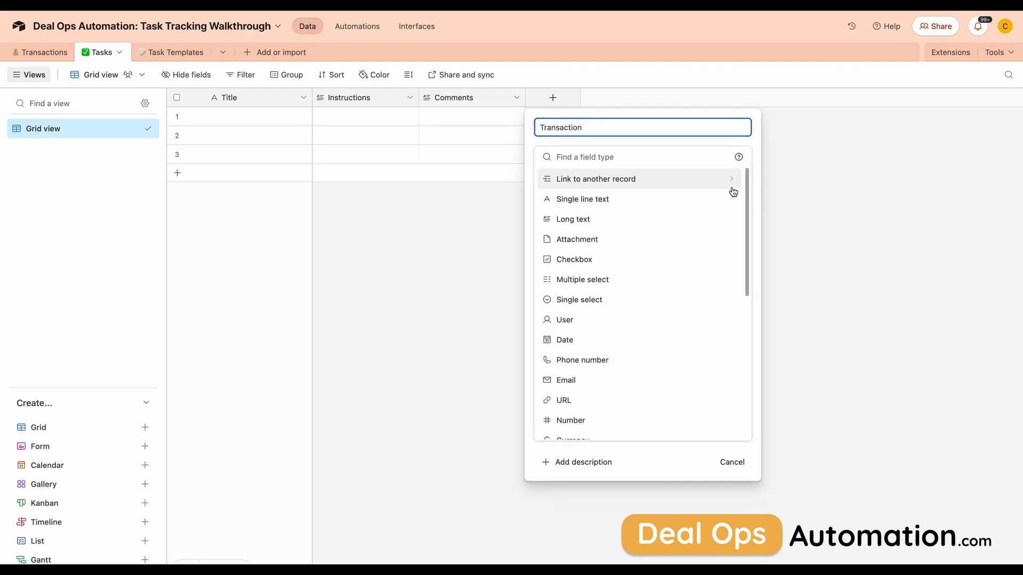
left_click(610, 179)
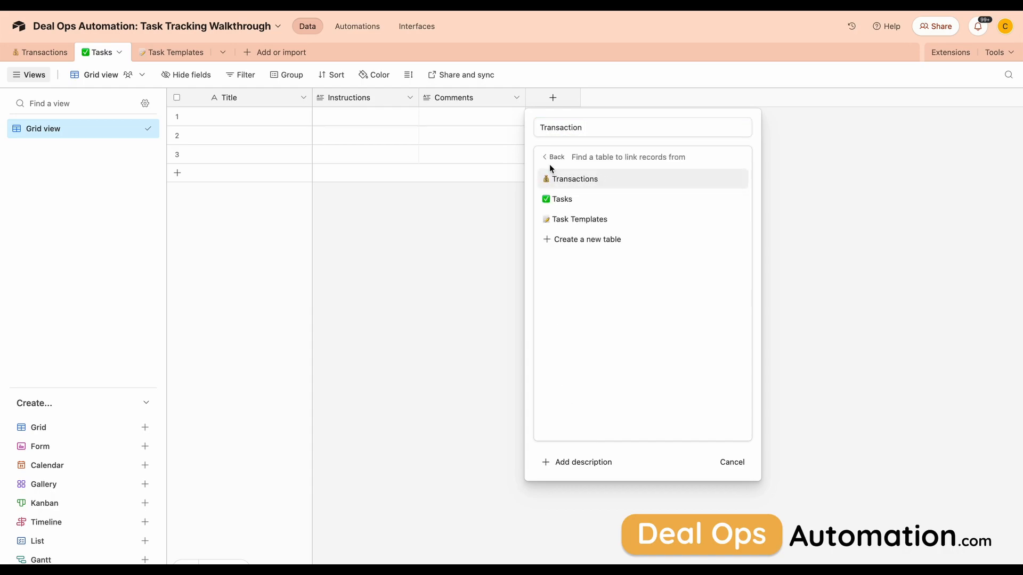
left_click(589, 181)
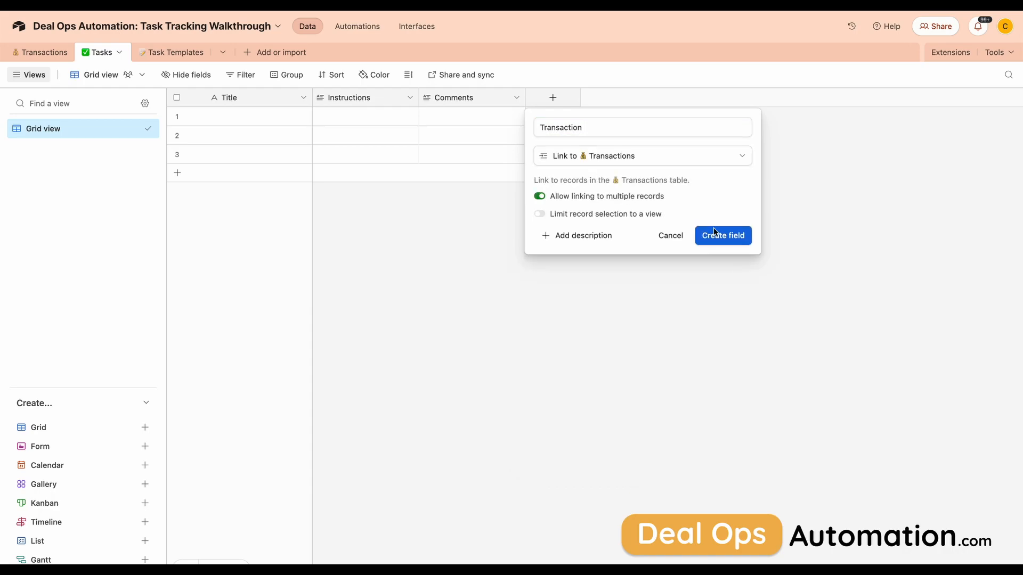
left_click(540, 197)
left_click(737, 236)
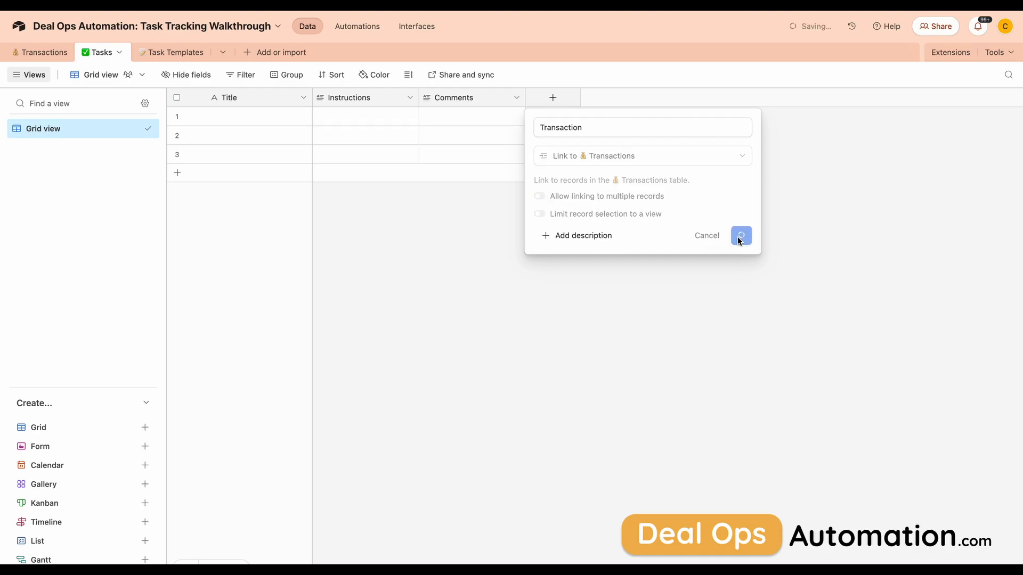
left_click(606, 462)
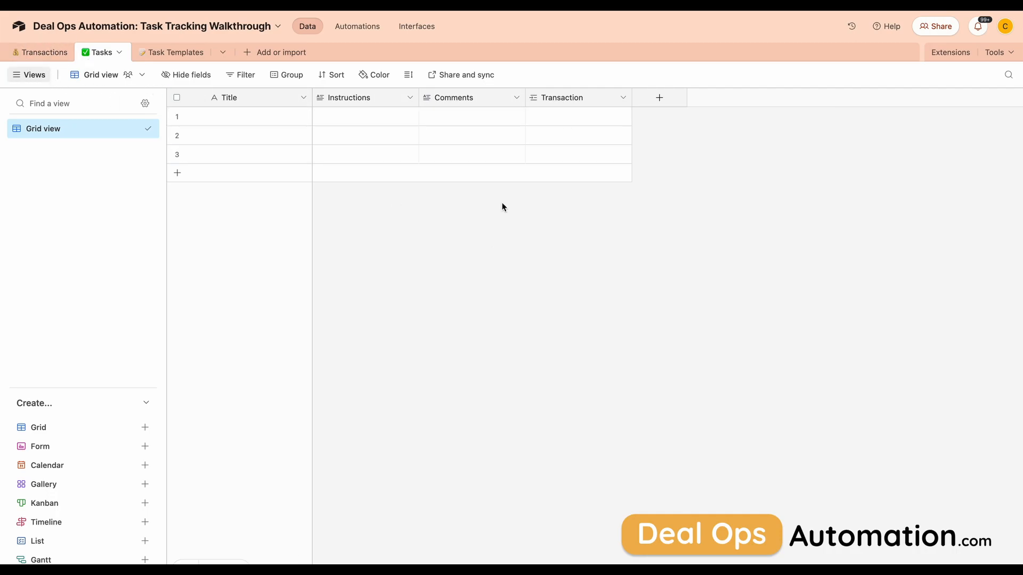
Add a Template field to the Tasks table linking to a single Task Templates record, without any lookup fields.
left_click(660, 98)
type("Template")
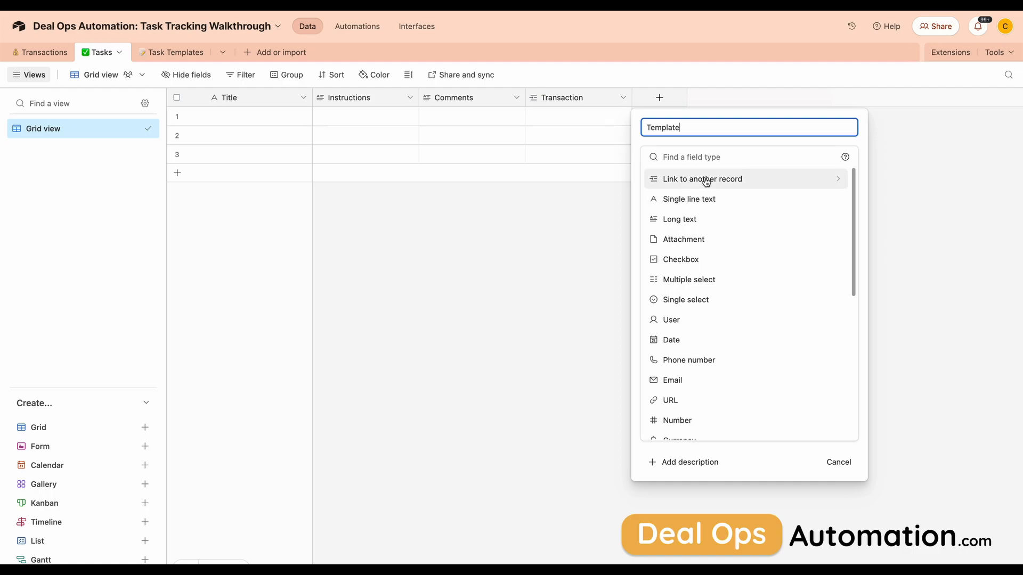
left_click(706, 180)
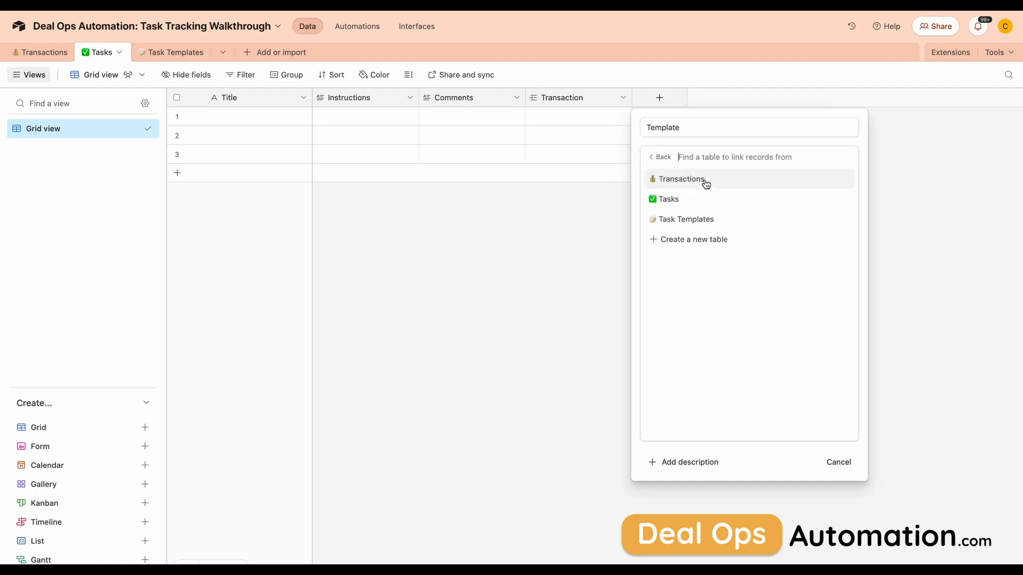
left_click(687, 223)
left_click(646, 197)
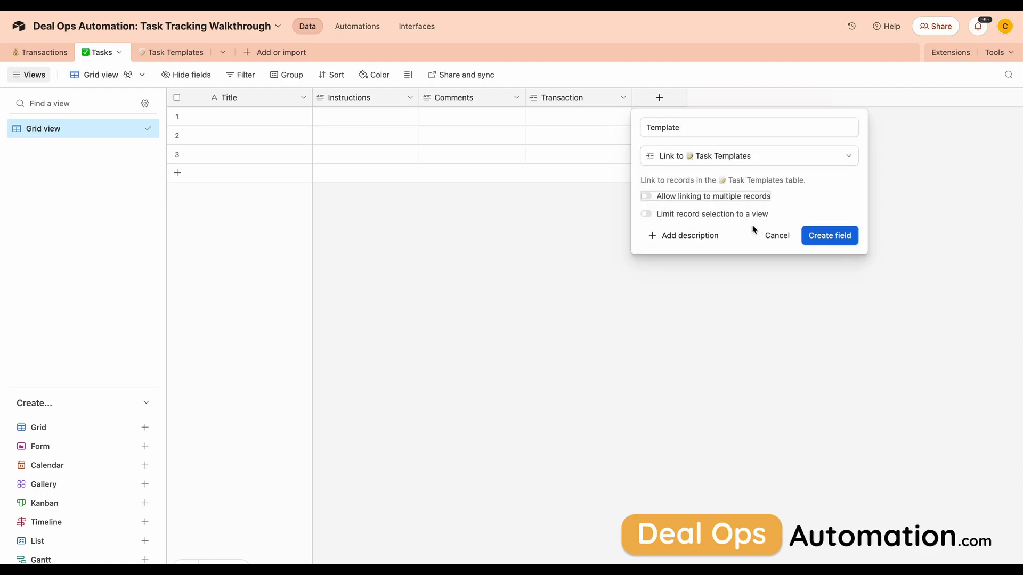
left_click(823, 239)
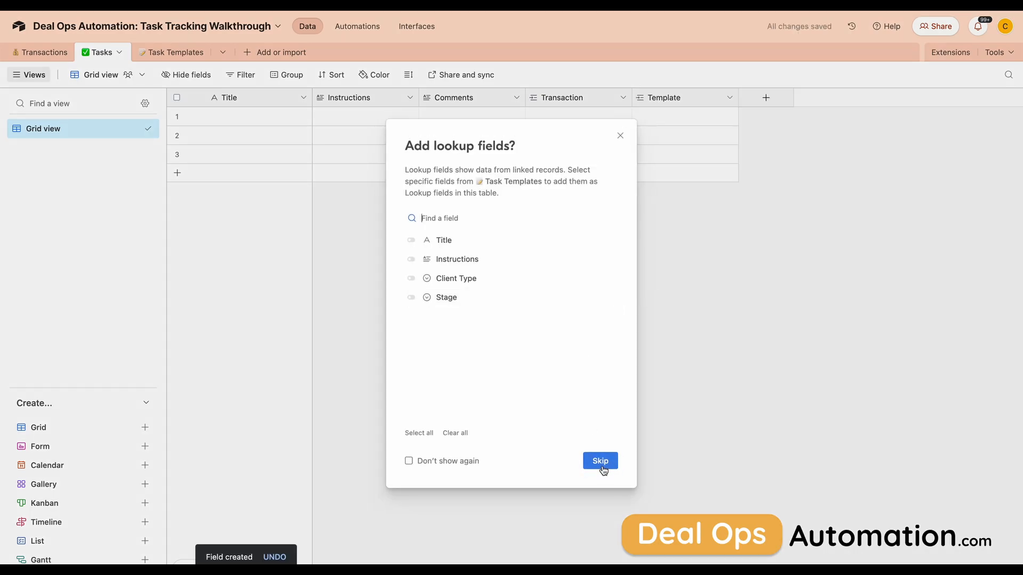
left_click(600, 461)
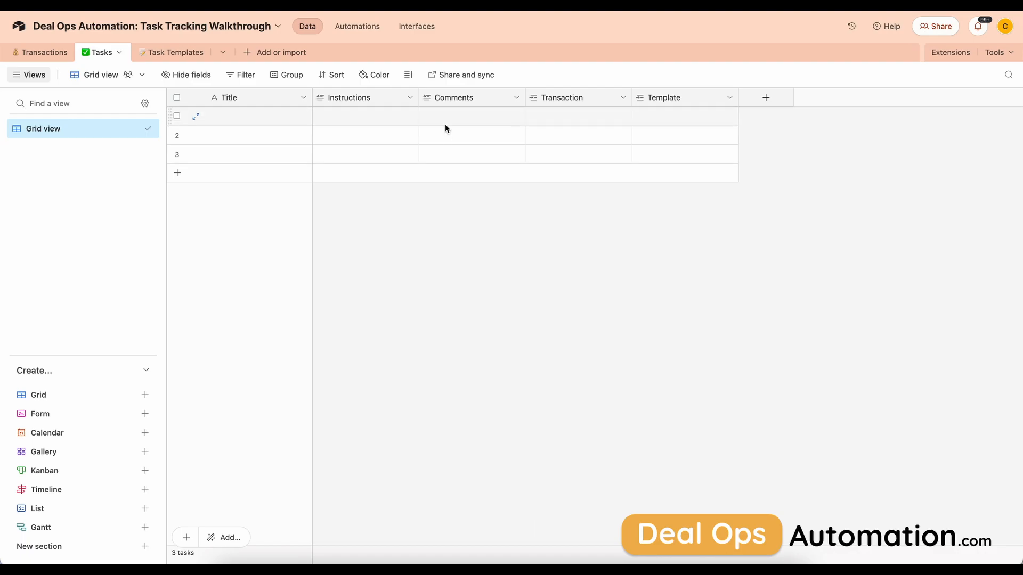
Create an automation triggered when a record is updated in Transactions, watching only the Stage field.
left_click(359, 31)
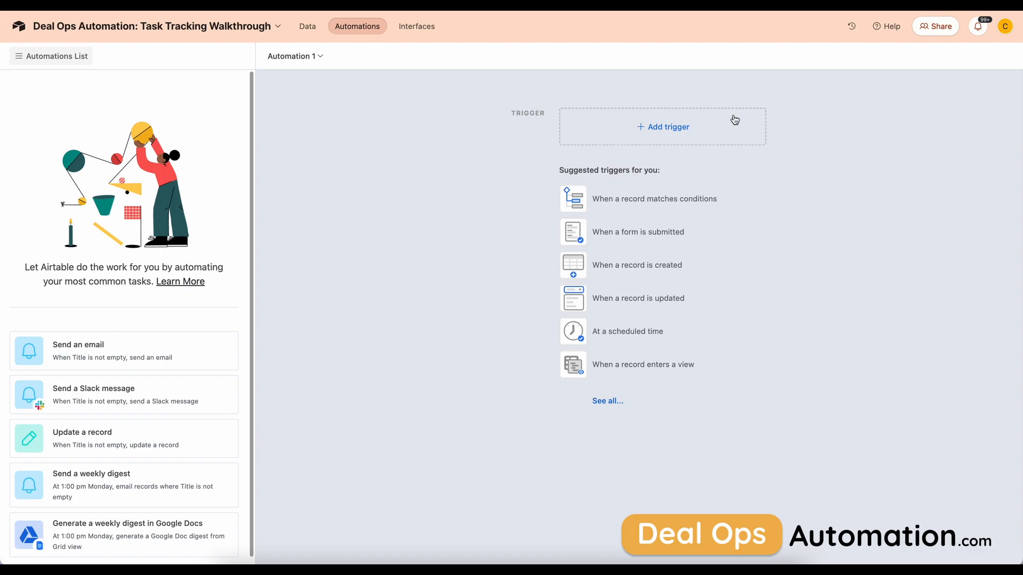
left_click(649, 130)
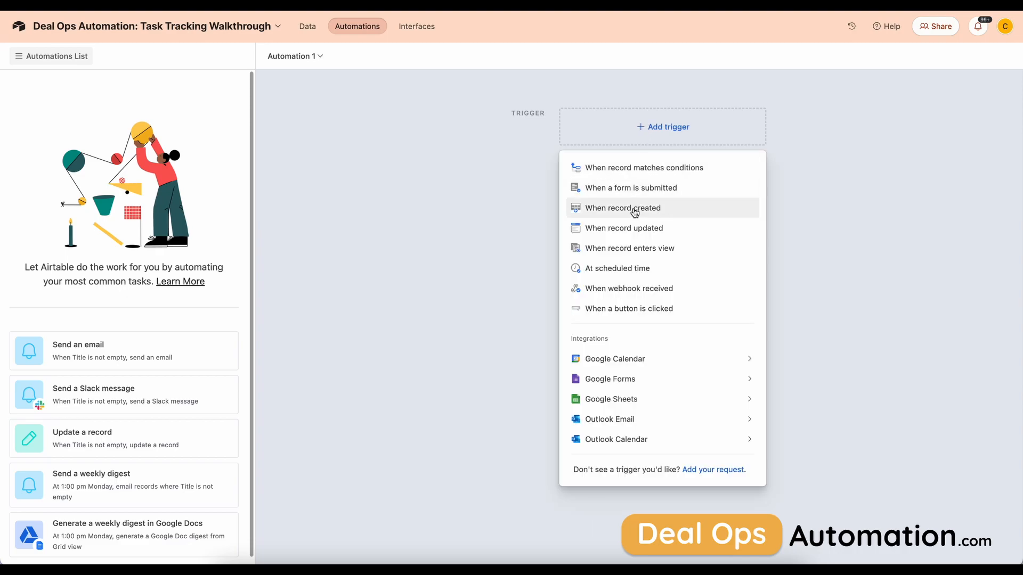
left_click(610, 229)
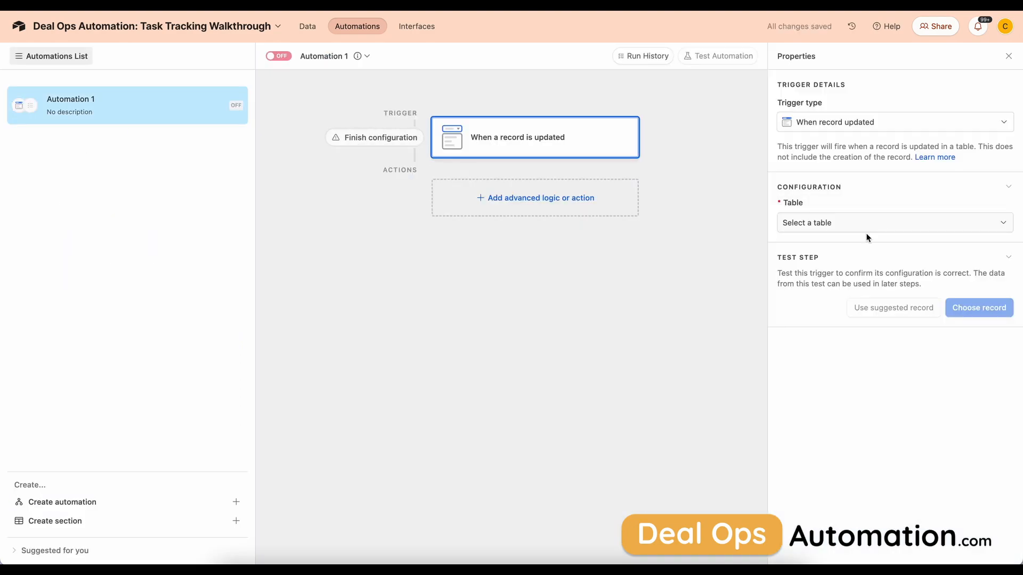
left_click(877, 227)
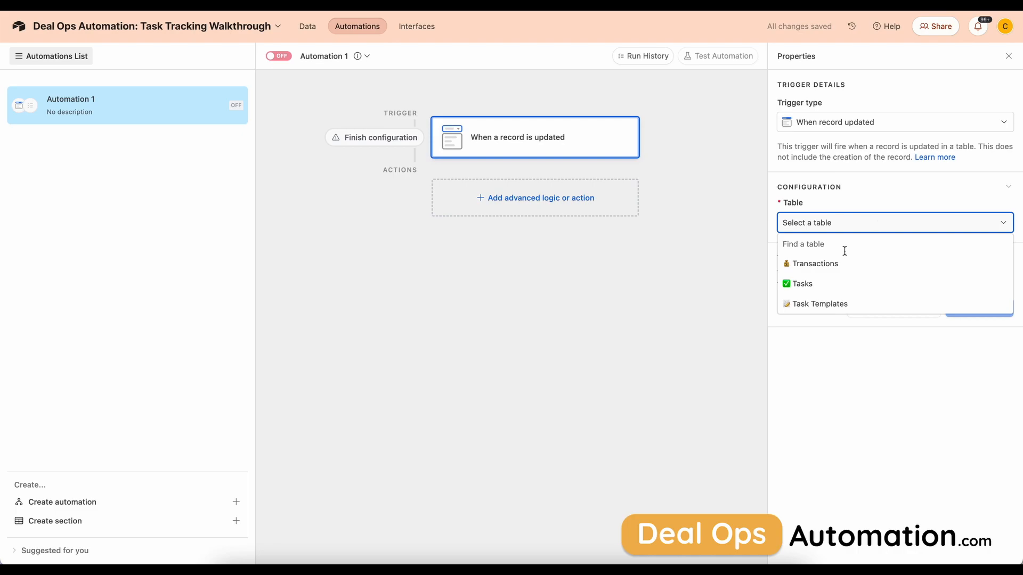
left_click(808, 266)
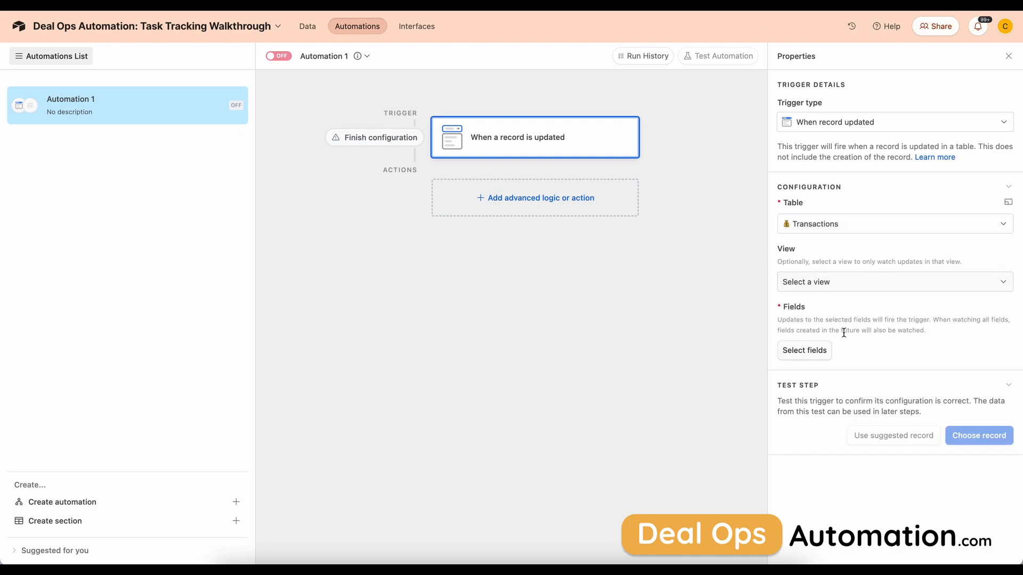
left_click(809, 350)
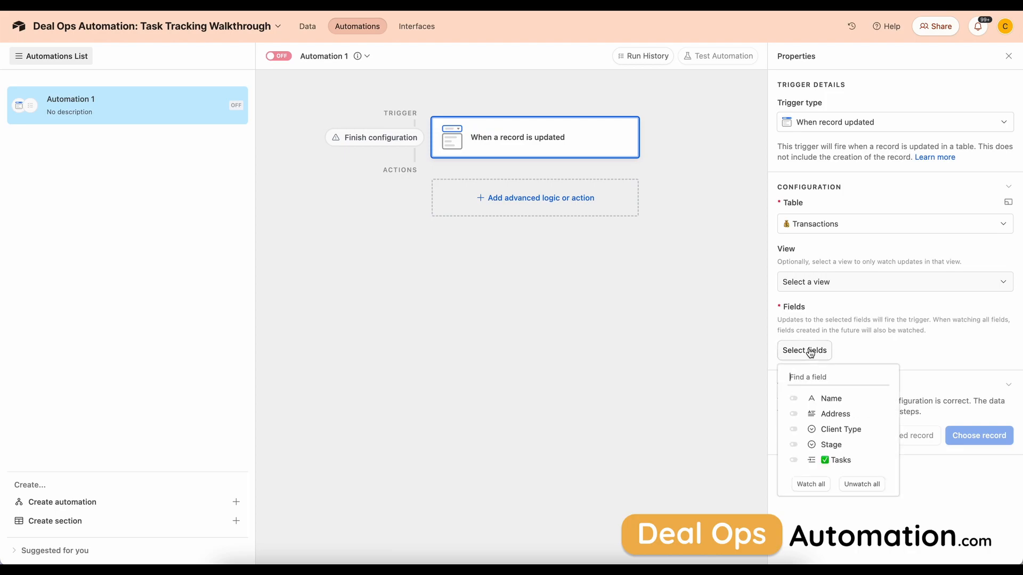
left_click(793, 445)
left_click(744, 427)
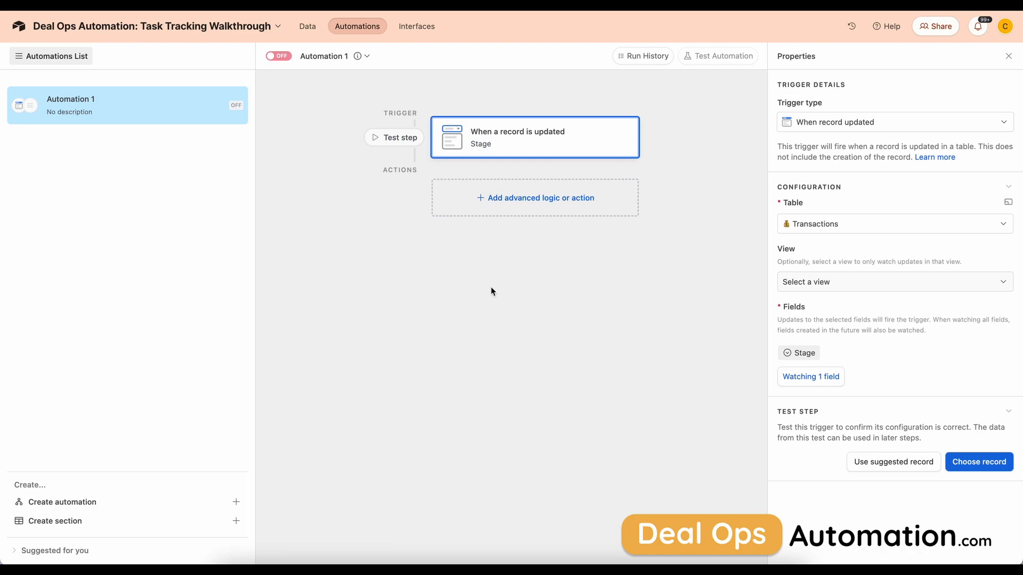
Enter a sample street address in the Address field of the first Transactions record.
left_click(303, 28)
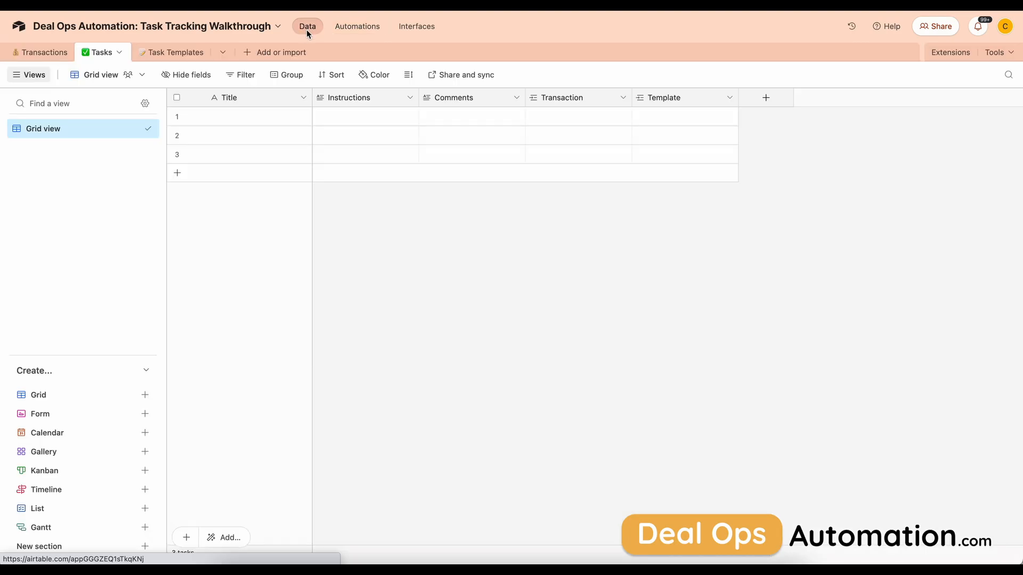
left_click(33, 56)
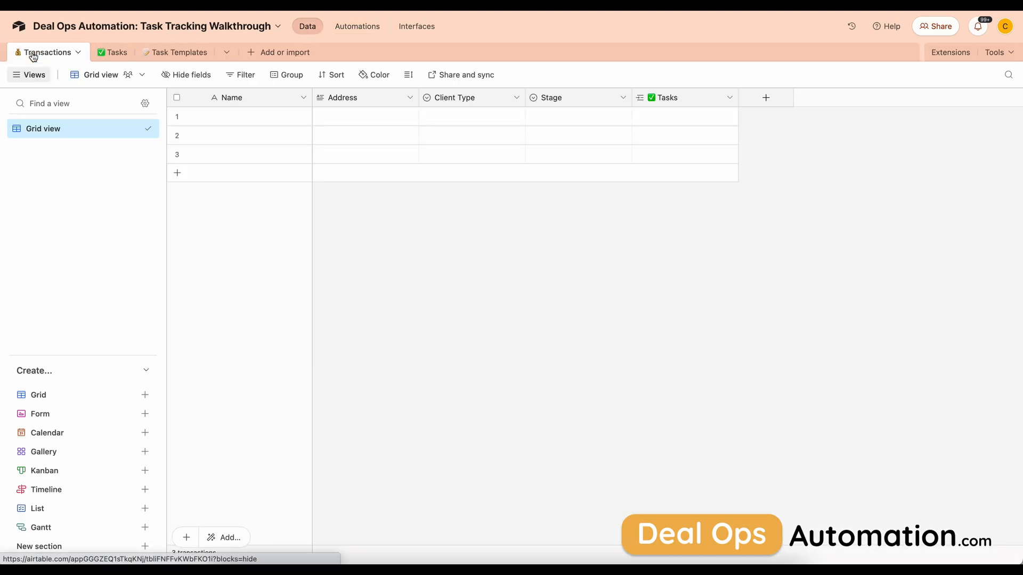
left_click(396, 117)
type("123 Main St")
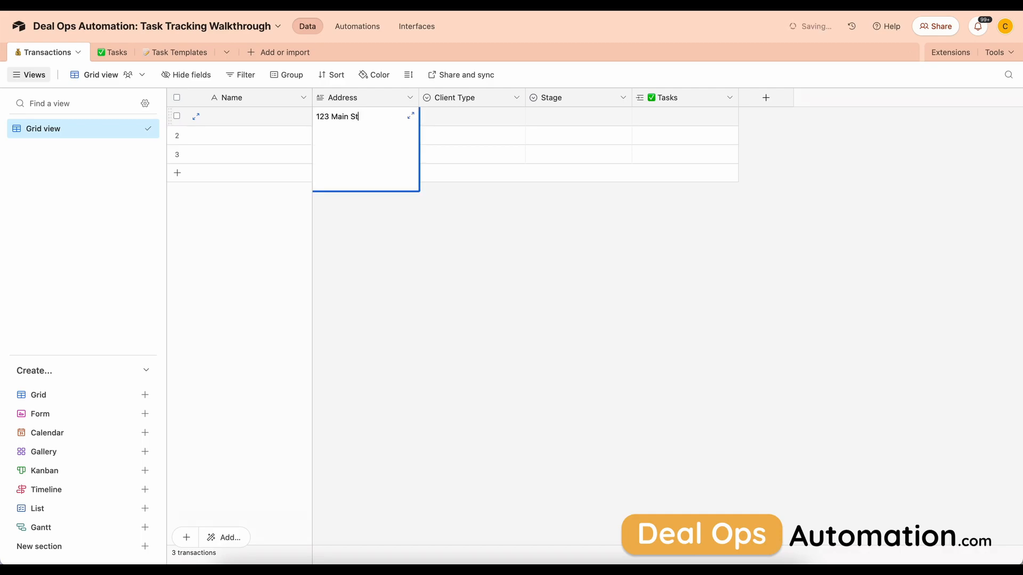
left_click(464, 197)
Set the first transaction's Client Type to Seller and its Stage to Under Contract.
left_click(454, 117)
left_click(455, 117)
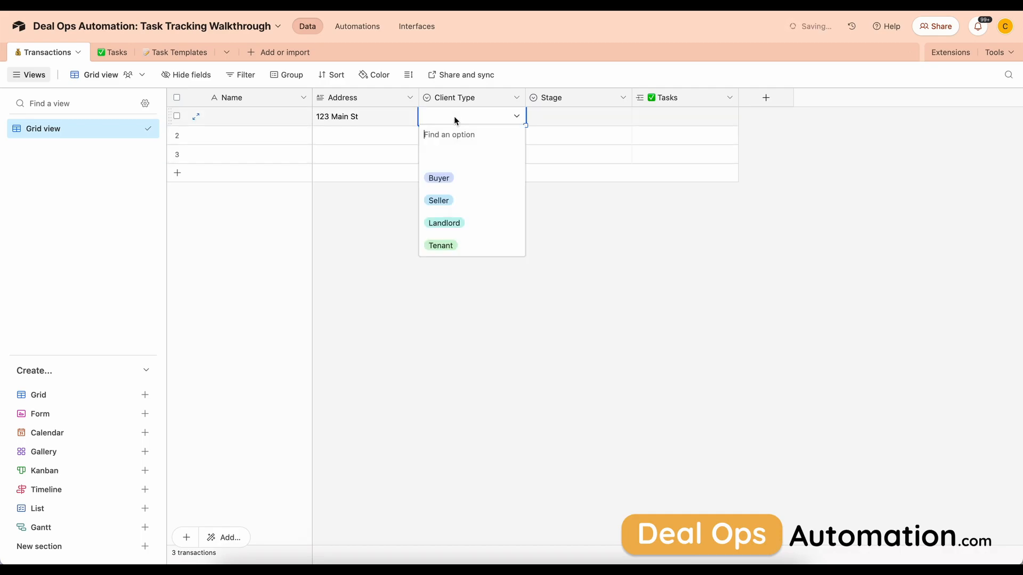
left_click(438, 201)
left_click(570, 118)
left_click(571, 117)
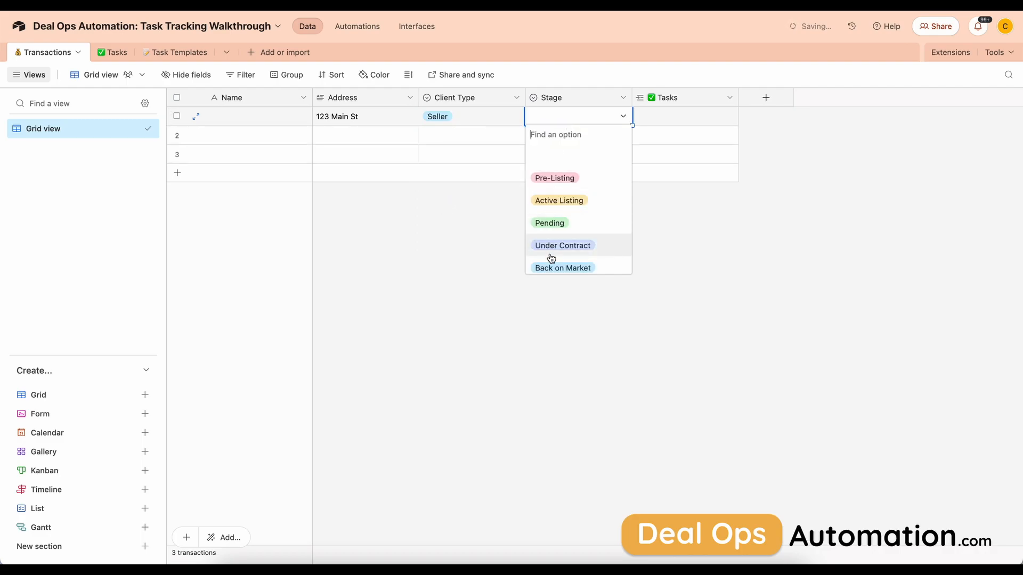
left_click(551, 249)
left_click(655, 236)
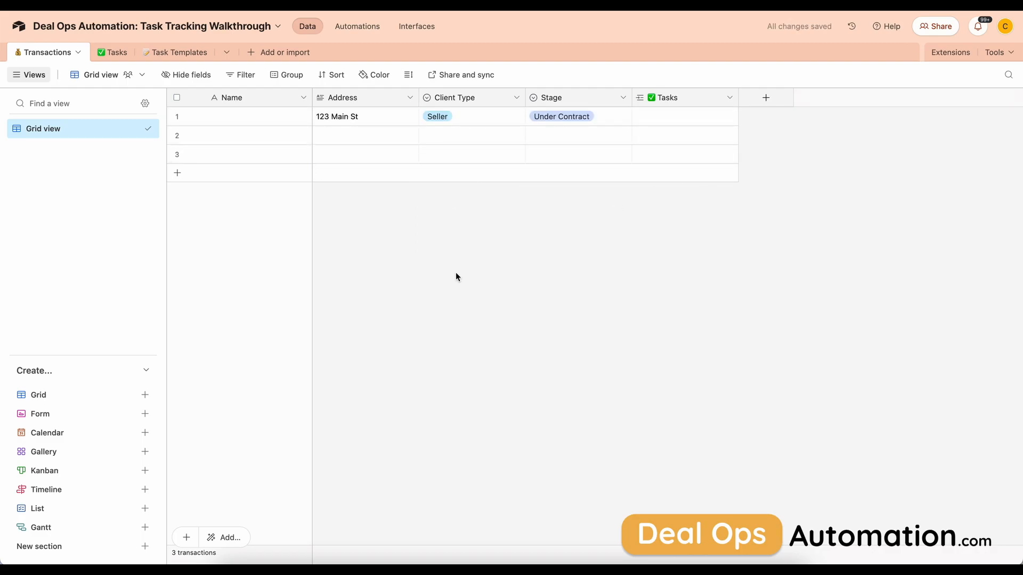
Delete the two empty records from the Transactions table.
left_click(177, 135)
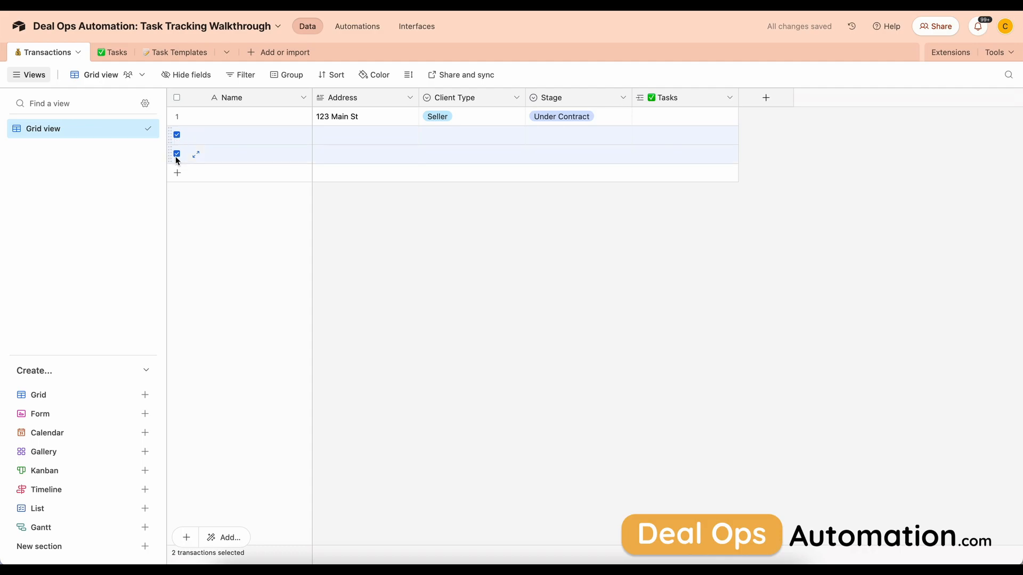
left_click(177, 155)
right_click(177, 155)
left_click(219, 203)
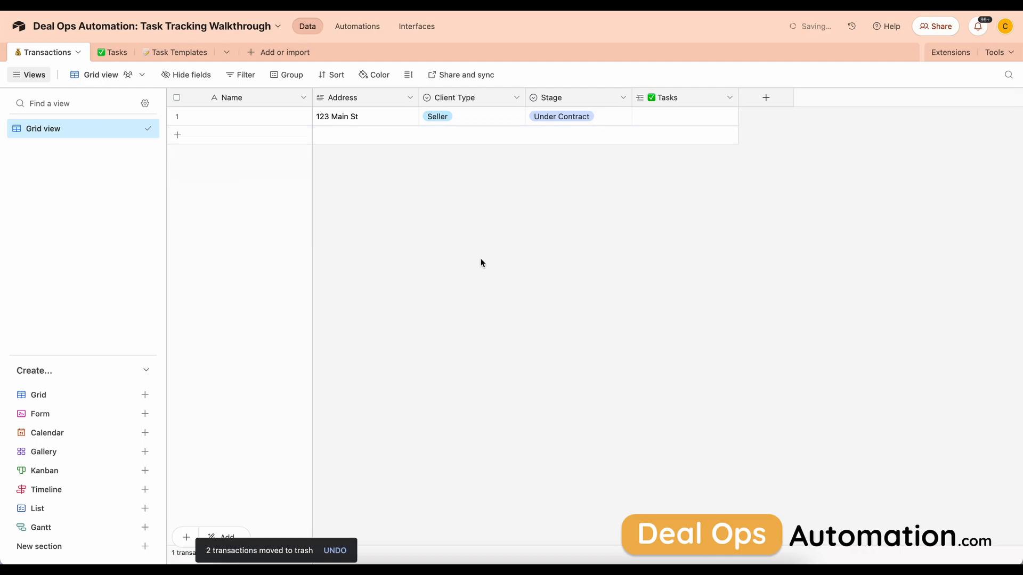
Test the automation's record-updated trigger with the existing Seller transaction as the chosen record.
left_click(362, 27)
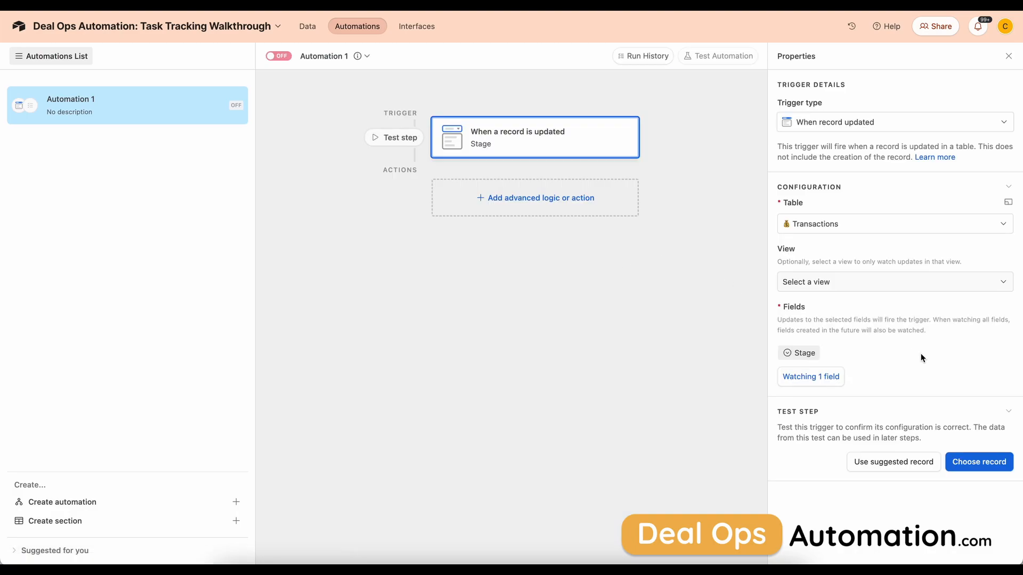
left_click(993, 466)
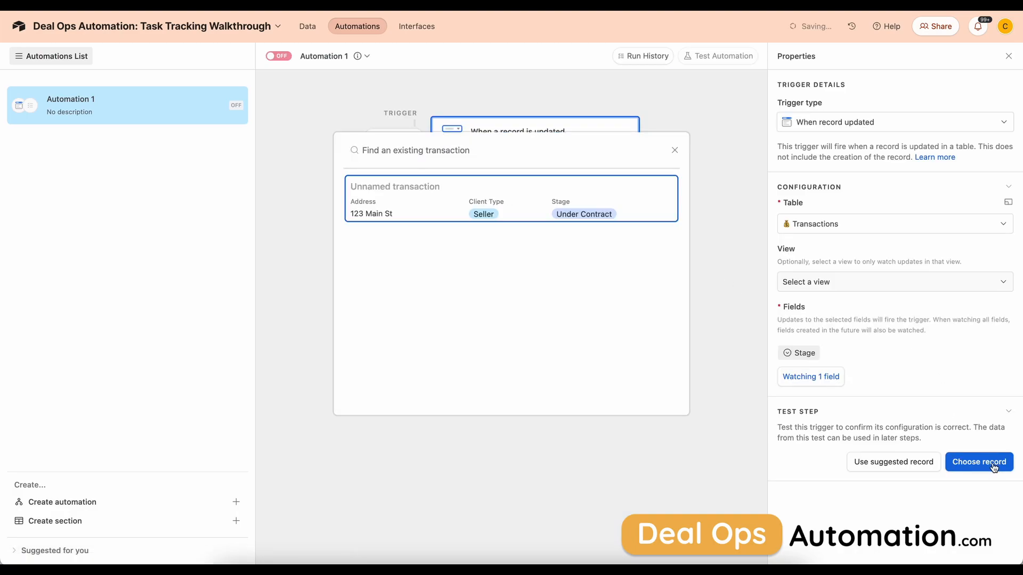
left_click(438, 207)
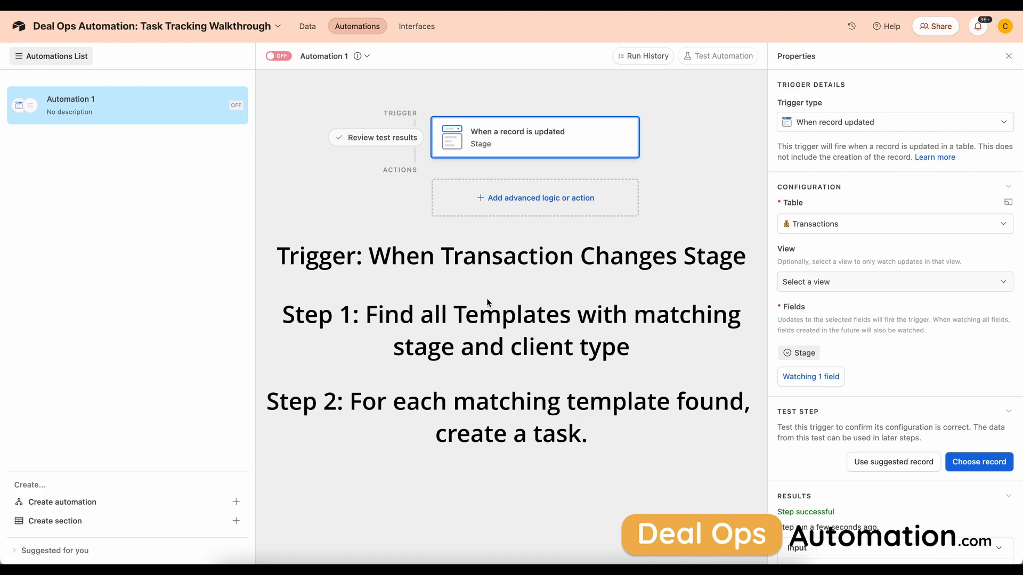
Add a Find records action to the automation and describe it as "Find matching Task Templates".
left_click(537, 201)
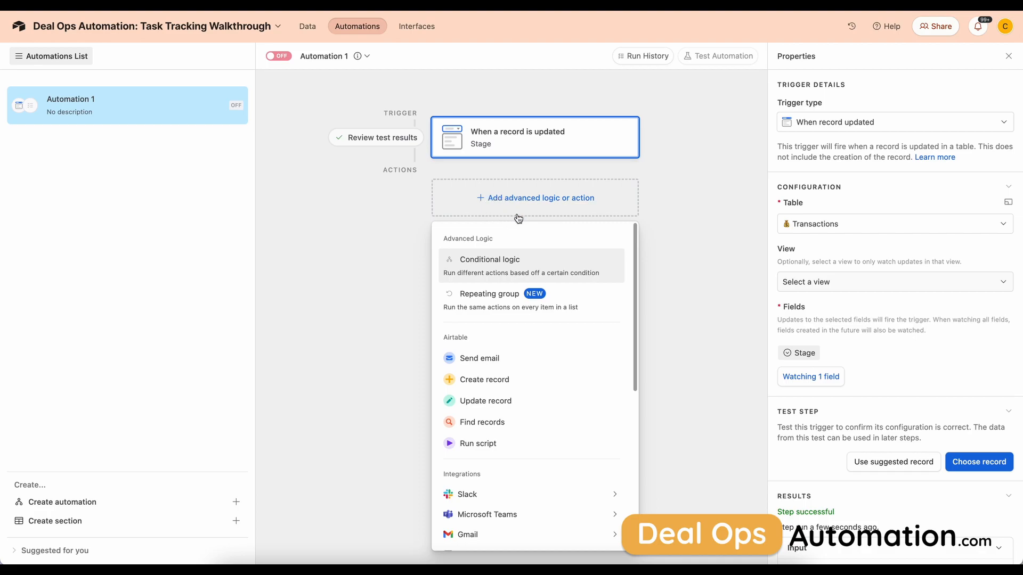
left_click(473, 424)
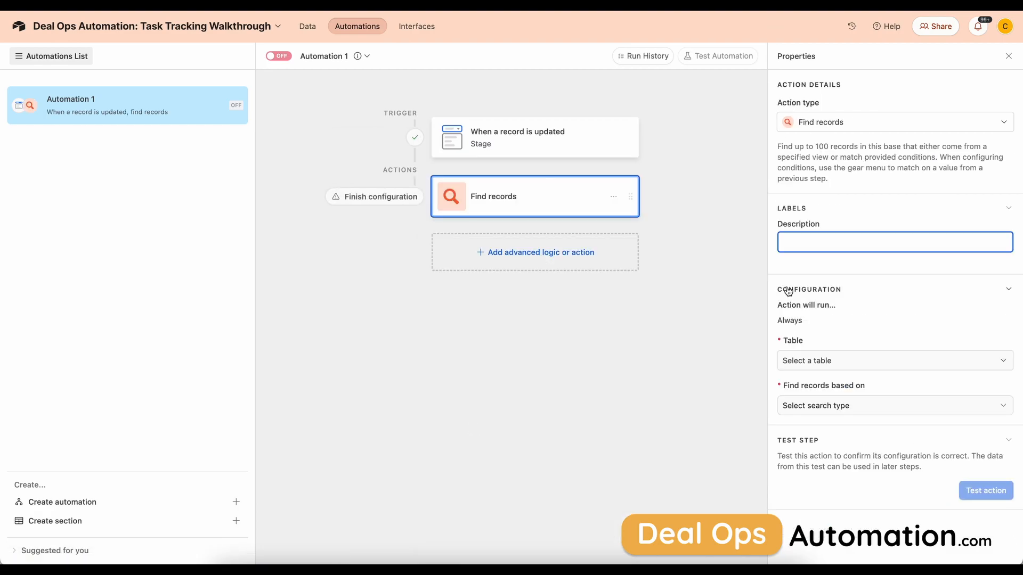
type("Look")
key("BackSpace")
key("BackSpace")
key("BackSpace")
key("BackSpace")
type("Find matching Task Templates")
left_click(644, 330)
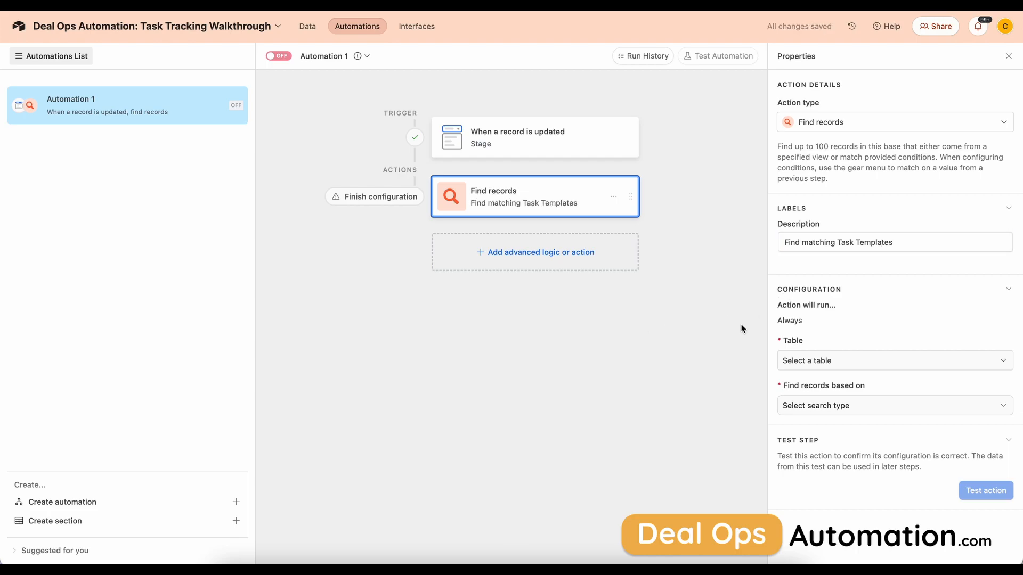
Set the Find records action to search the Task Templates table based on a condition.
left_click(816, 361)
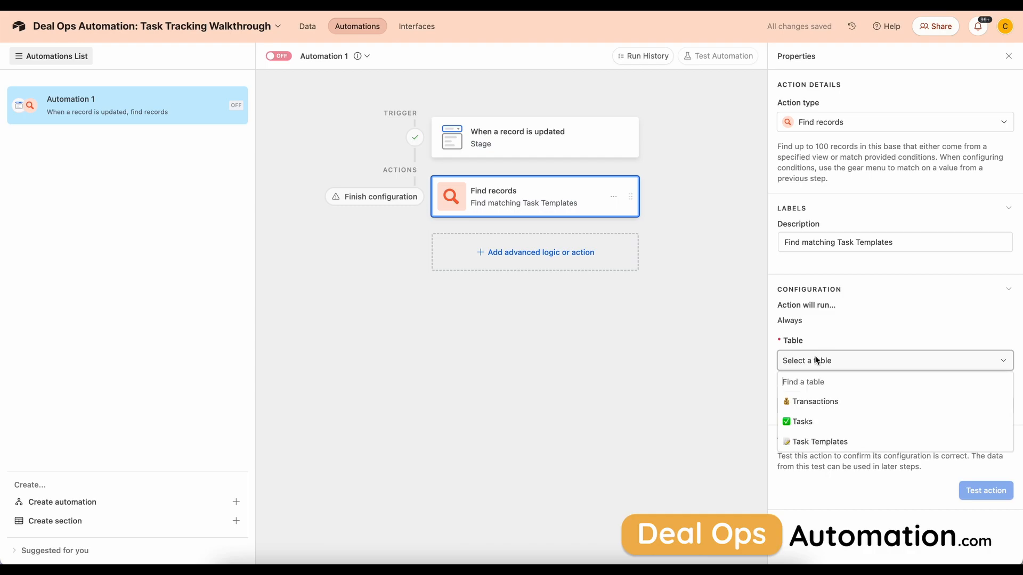
left_click(818, 442)
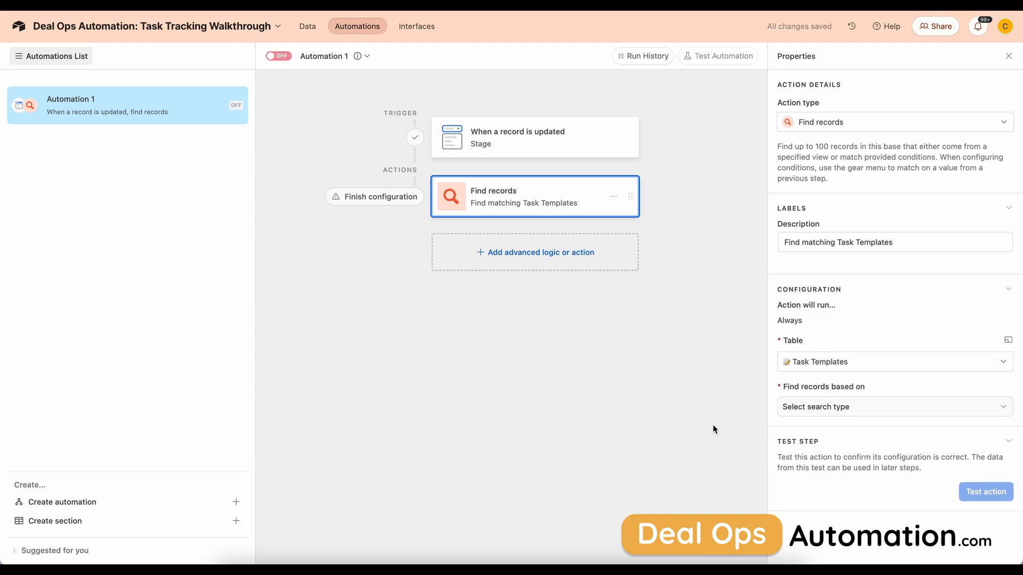
left_click(834, 406)
left_click(827, 459)
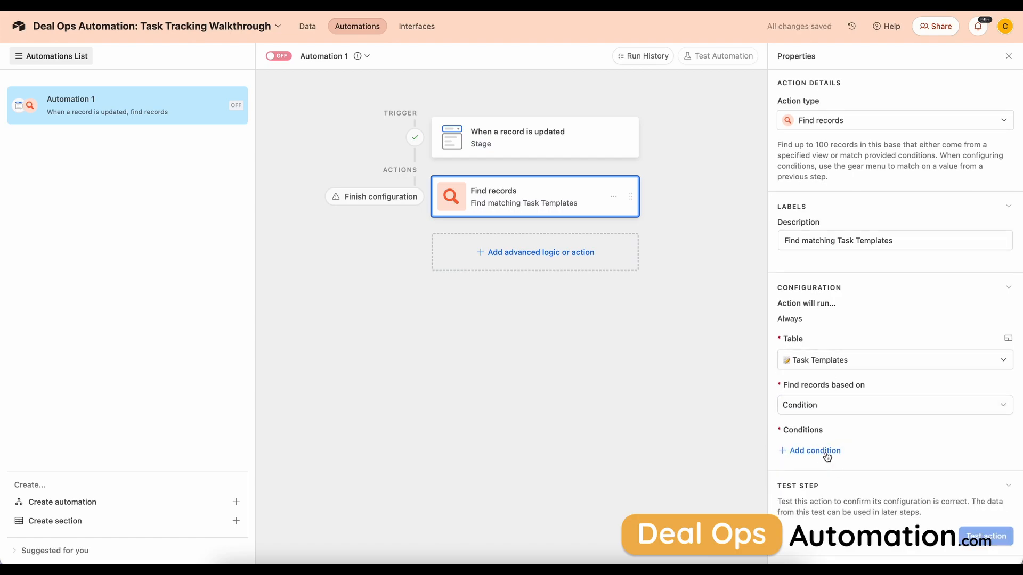
Add a Find records condition requiring Client Type to match, dynamically, the Client Type name from the updated trigger record.
left_click(827, 456)
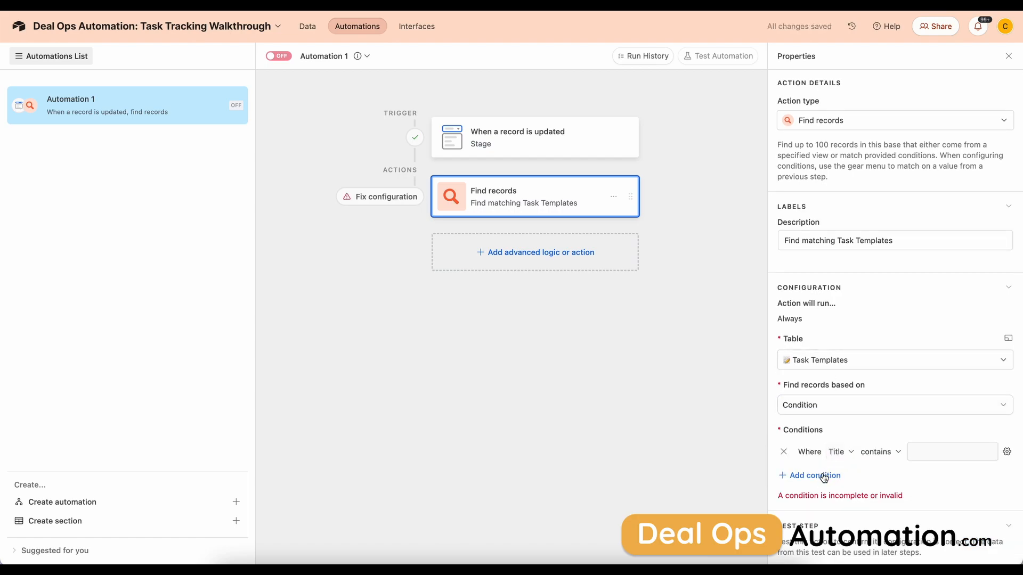
left_click(850, 452)
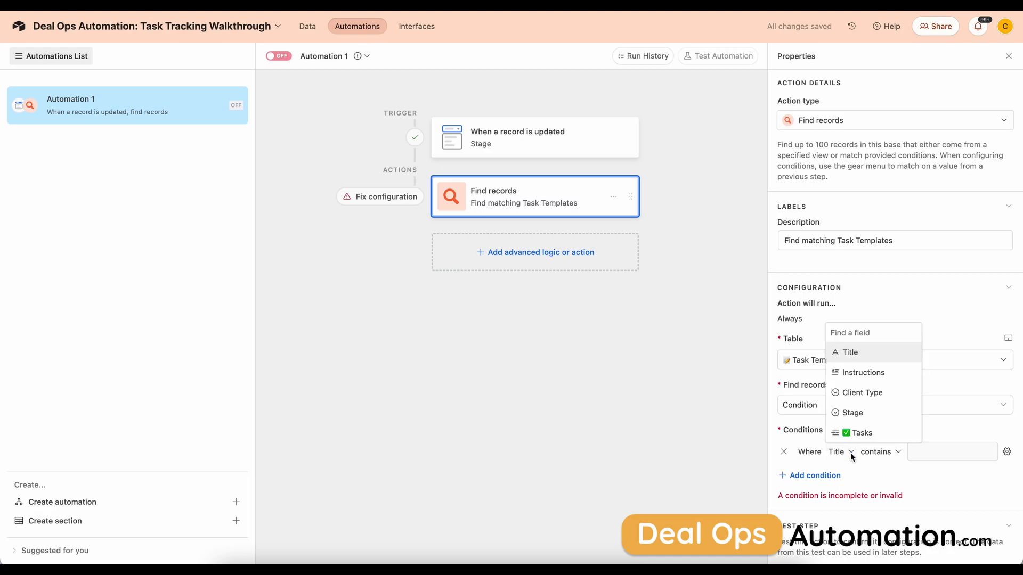
left_click(858, 394)
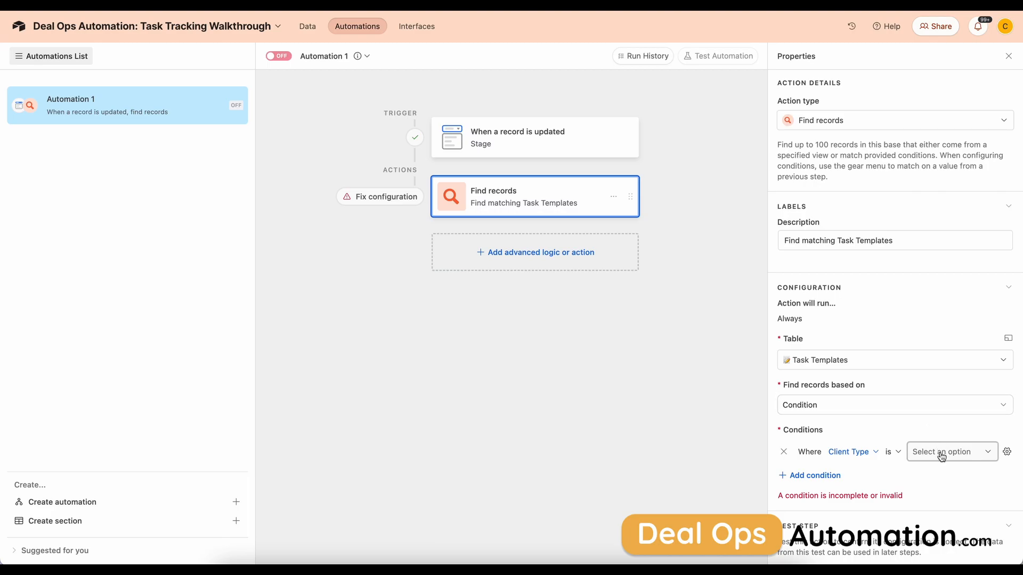
left_click(1007, 453)
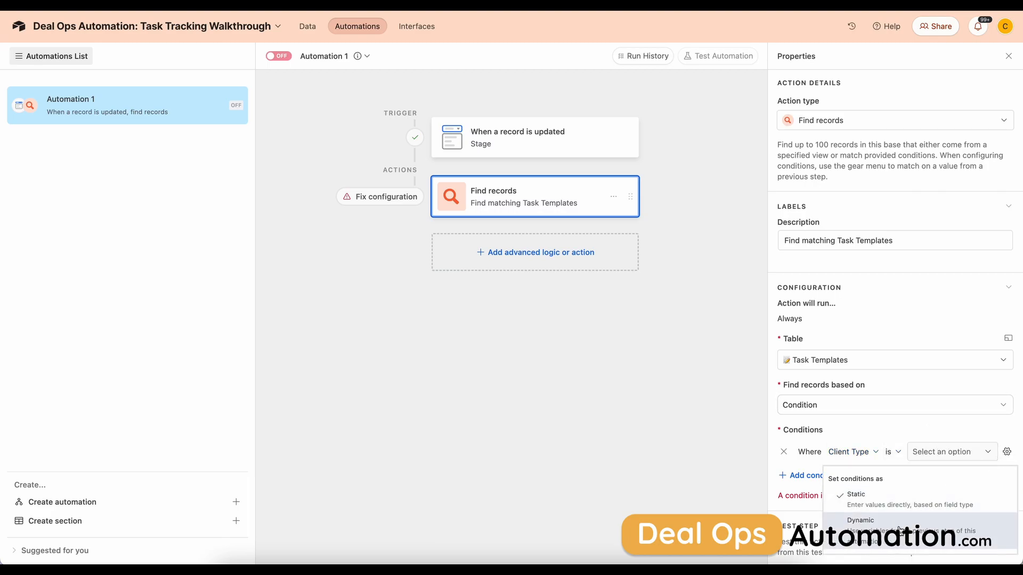
left_click(900, 529)
left_click(934, 421)
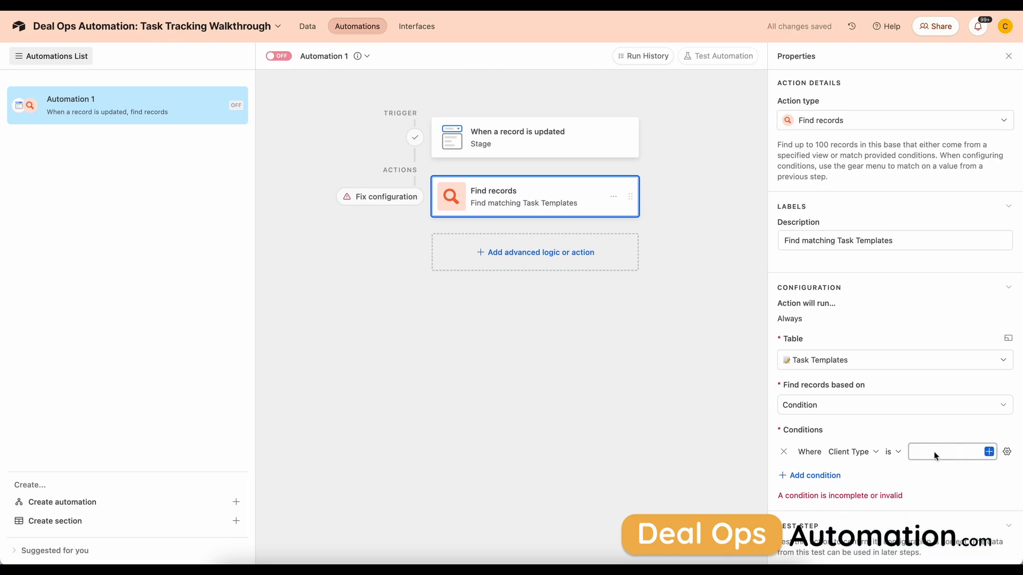
left_click(990, 452)
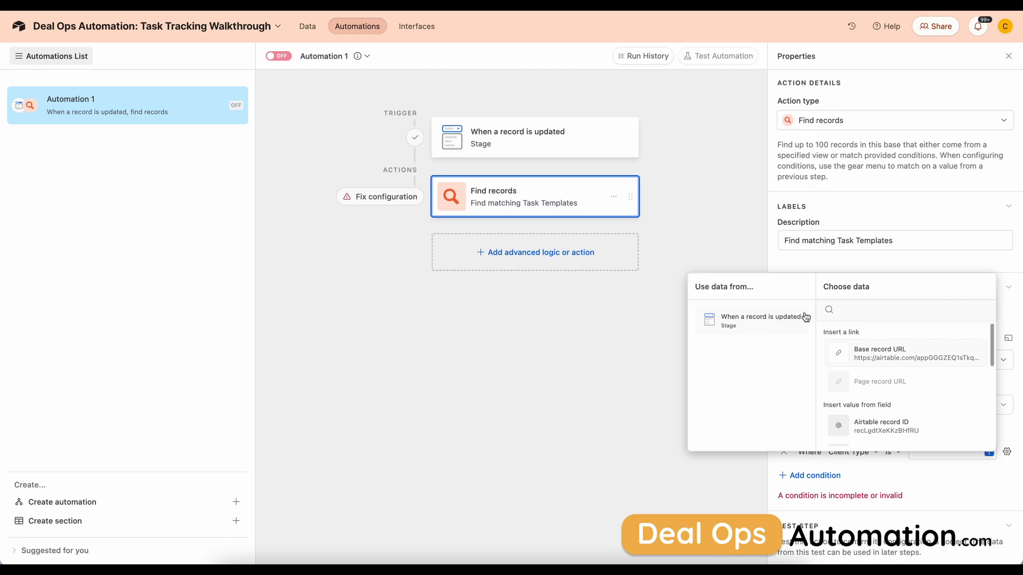
scroll(879, 388, "down", 1)
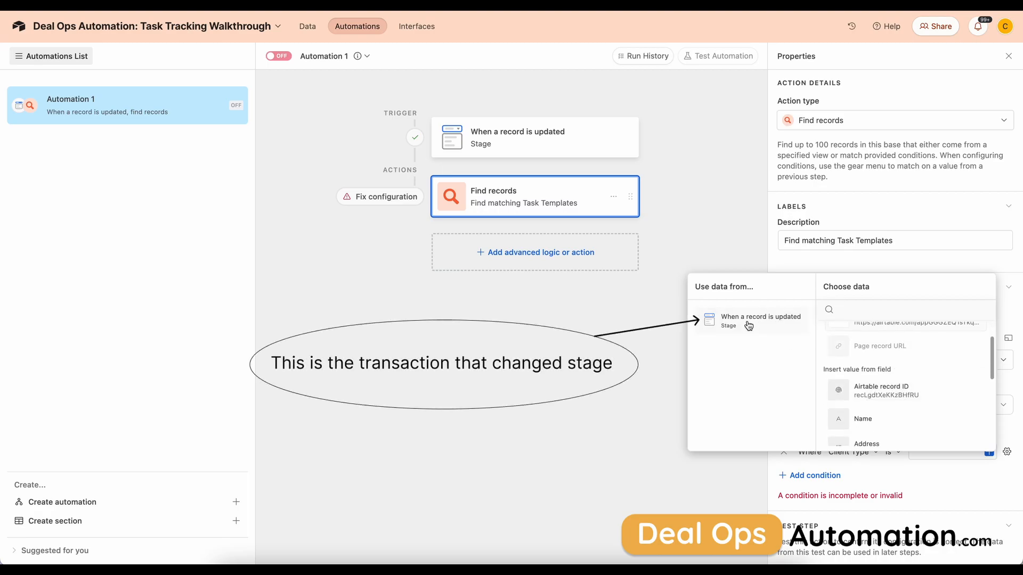
scroll(855, 404, "down", 4)
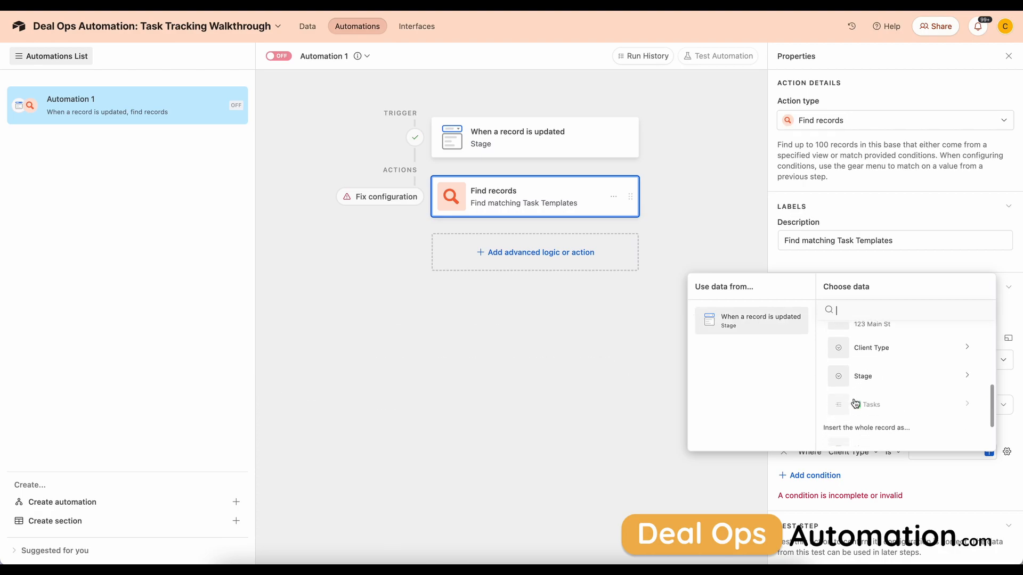
left_click(883, 351)
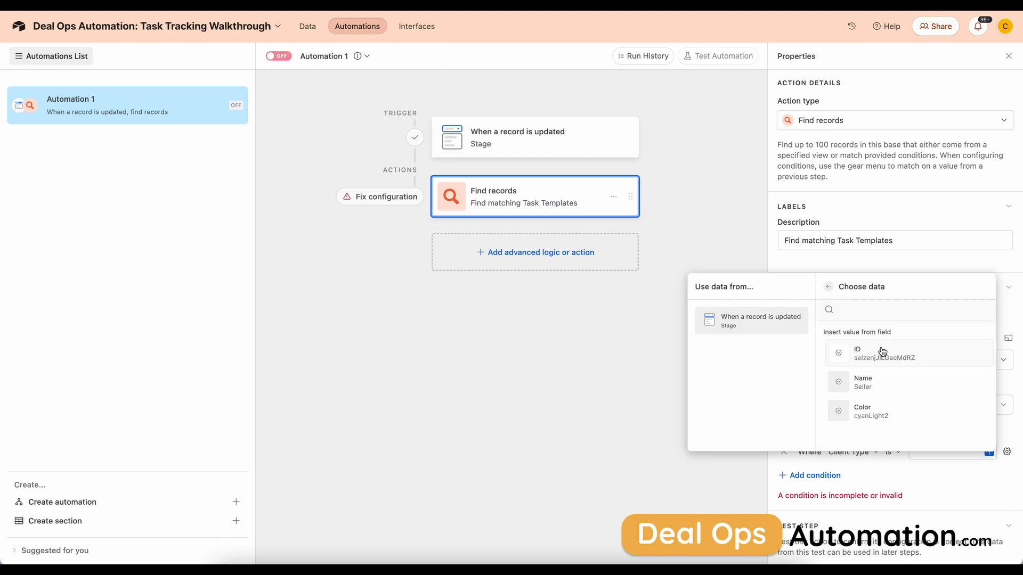
left_click(866, 387)
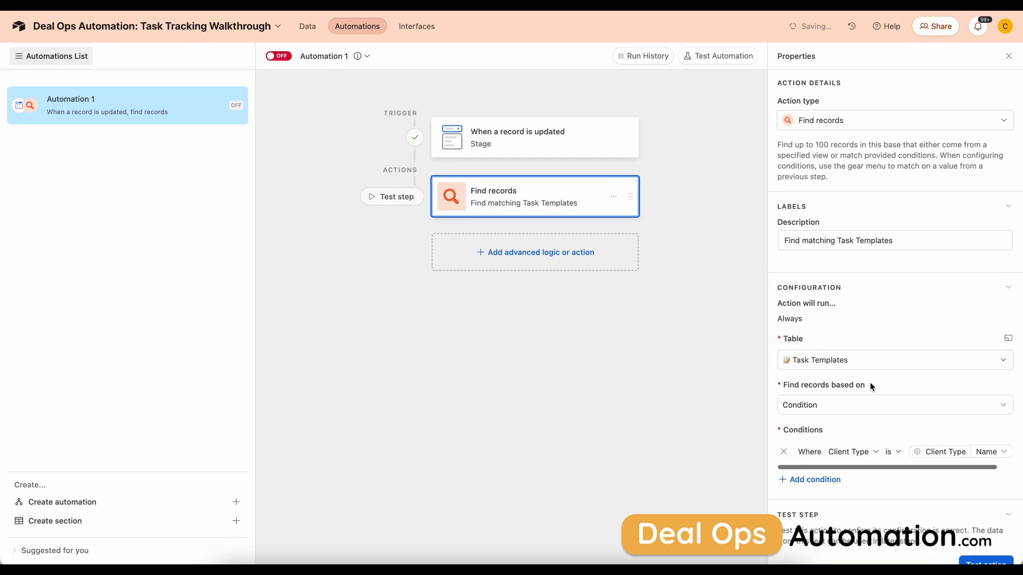
Add a second Find records condition requiring Stage to match, dynamically, the Stage name from the updated trigger record.
left_click(812, 485)
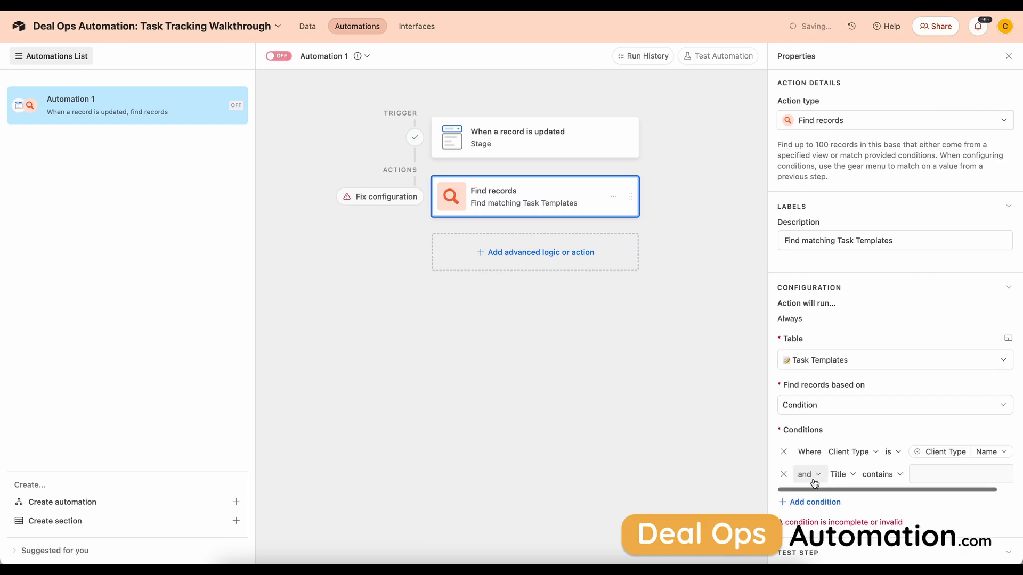
left_click(844, 473)
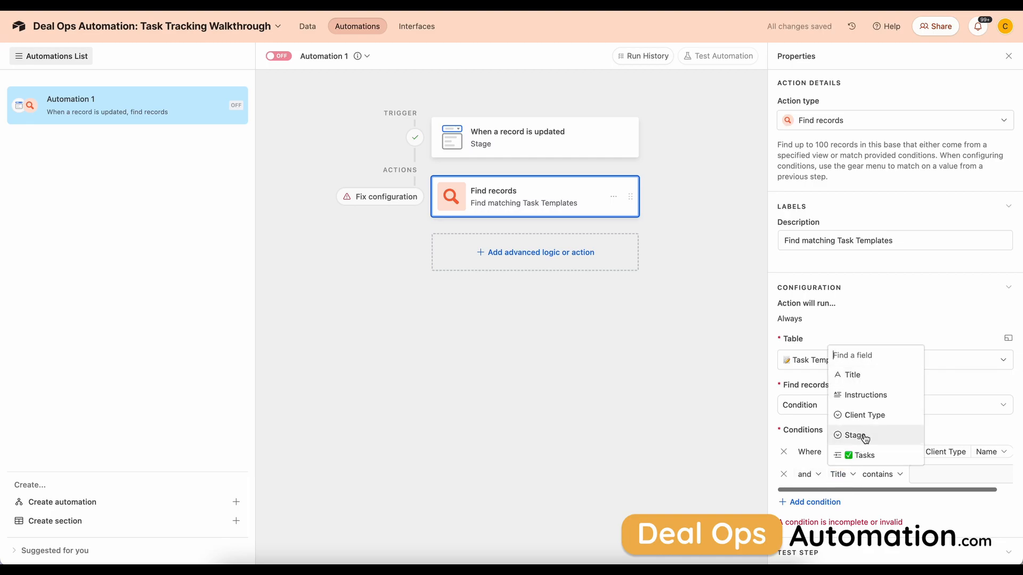
left_click(857, 436)
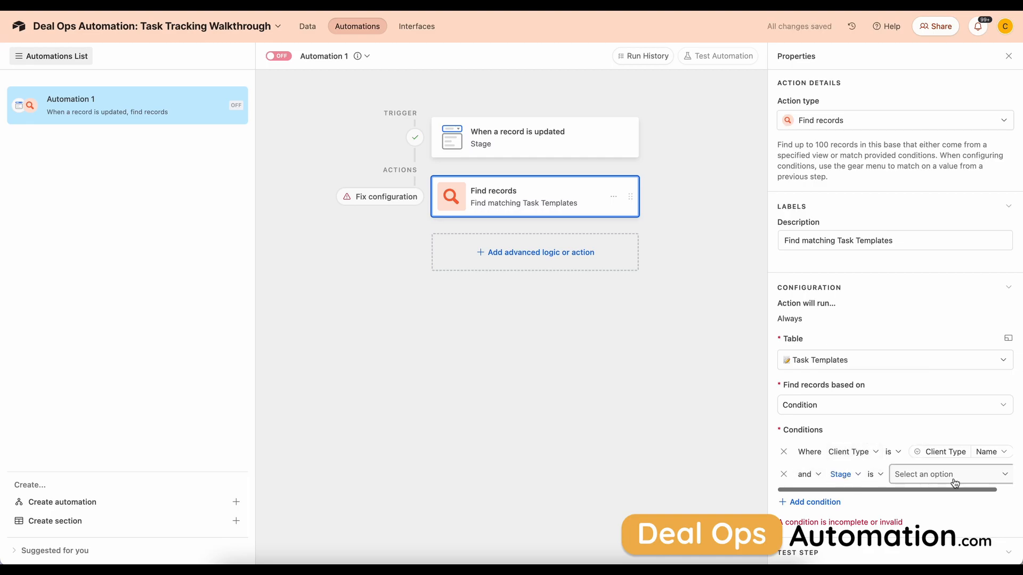
scroll(1001, 479, "right", 1)
left_click(1007, 474)
left_click(911, 547)
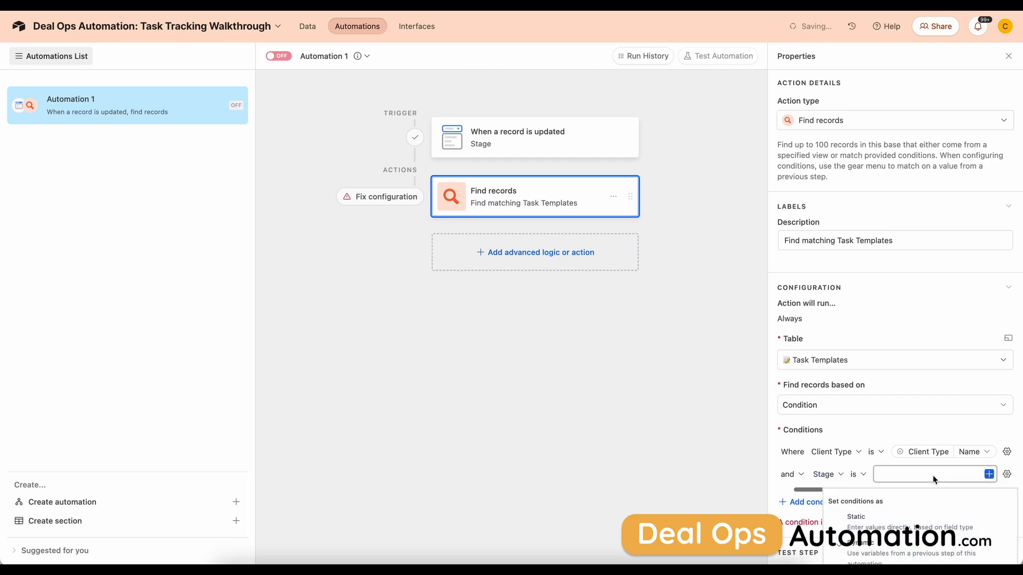
left_click(990, 476)
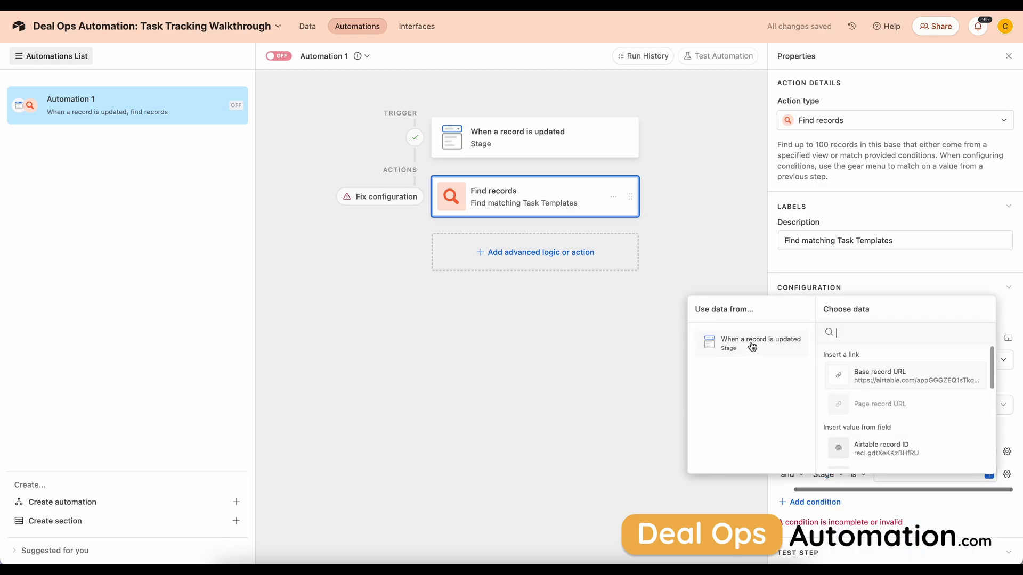
type("stag")
left_click(865, 375)
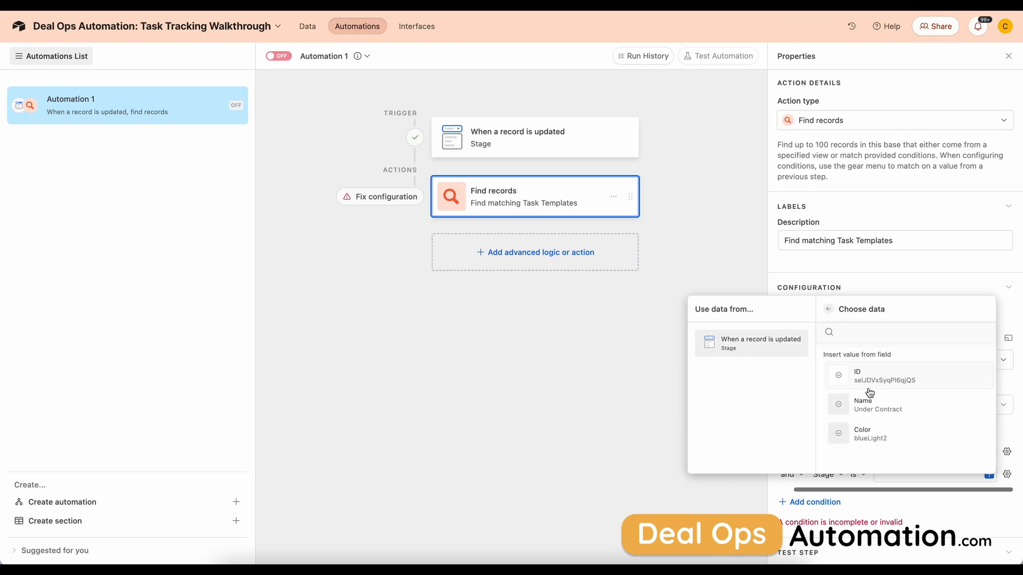
left_click(873, 410)
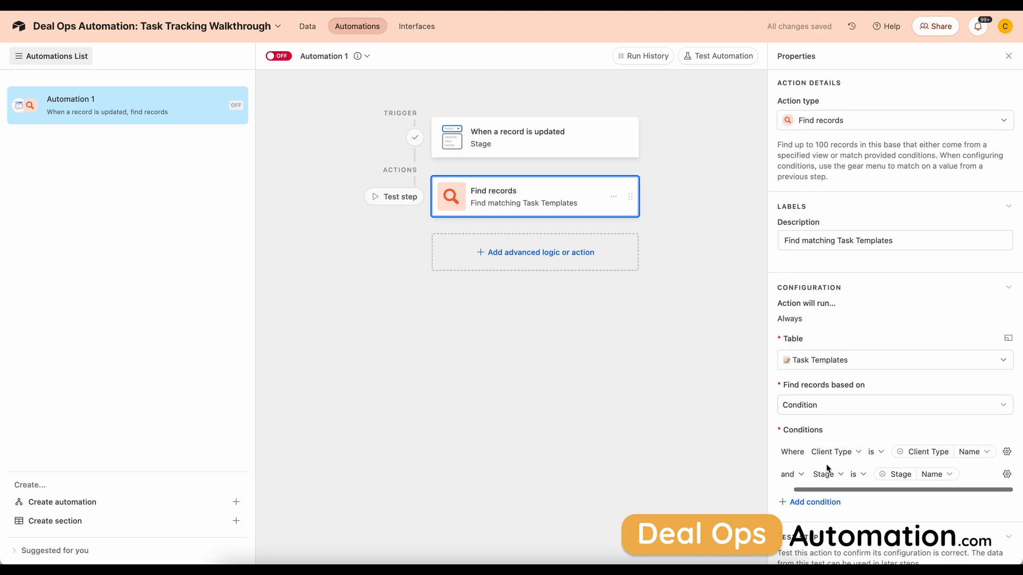
scroll(879, 517, "down", 1)
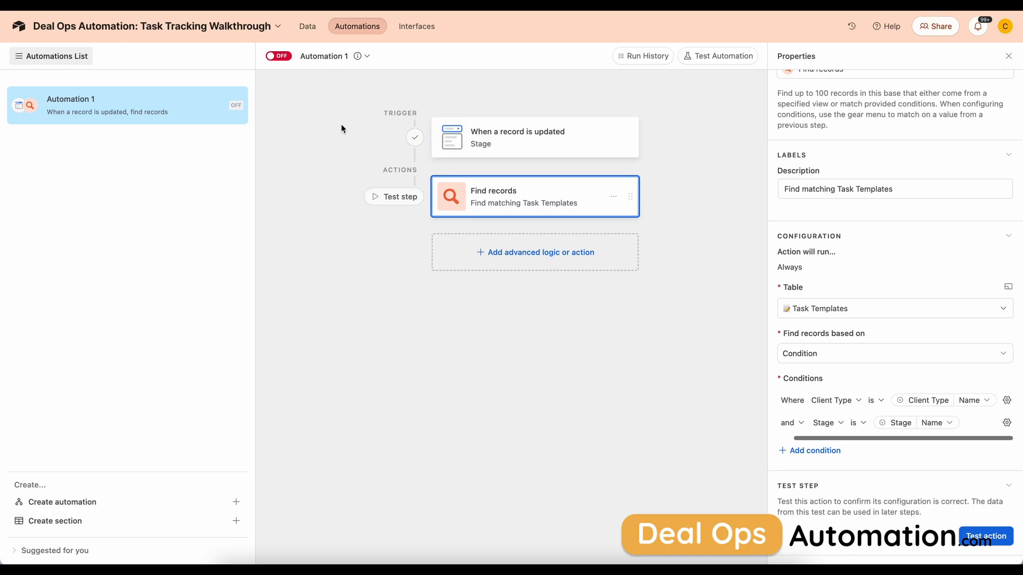
Fill the first Task Templates record with title "Call cooperating agent", Client Type Seller and Stage Under Contract.
left_click(308, 27)
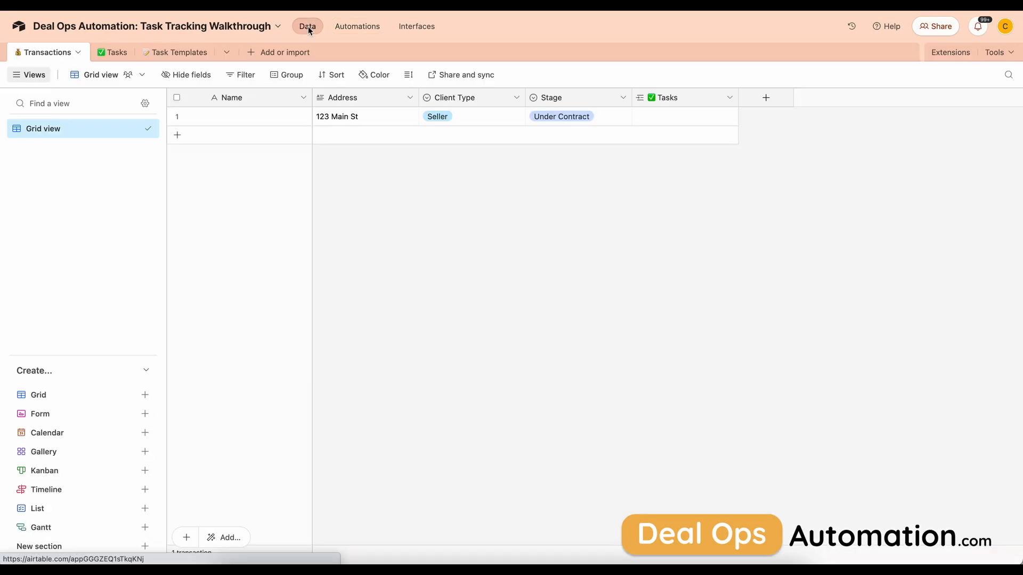
left_click(169, 57)
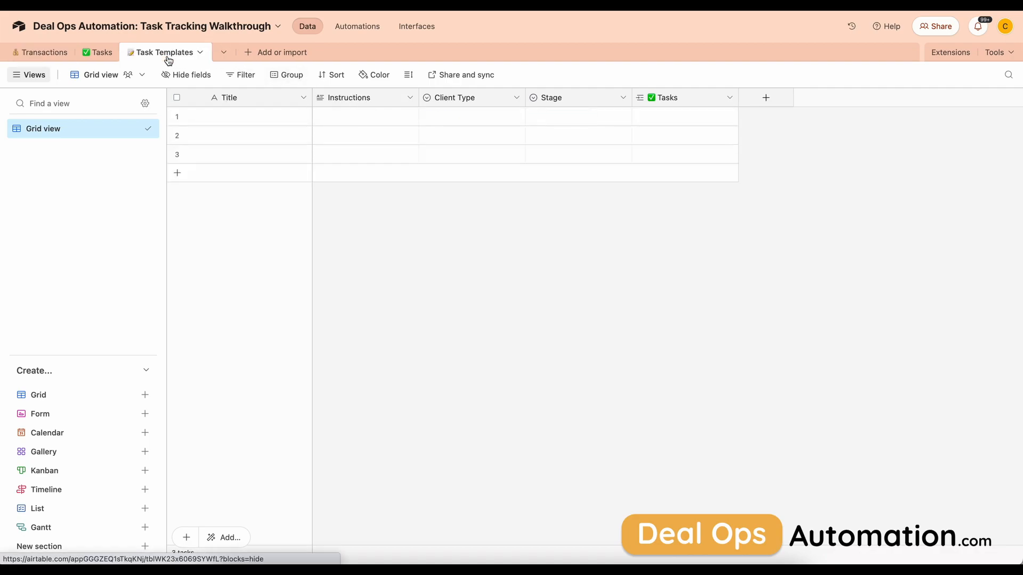
left_click(251, 116)
type("Call cooperating agent")
left_click(430, 121)
left_click(439, 121)
left_click(457, 199)
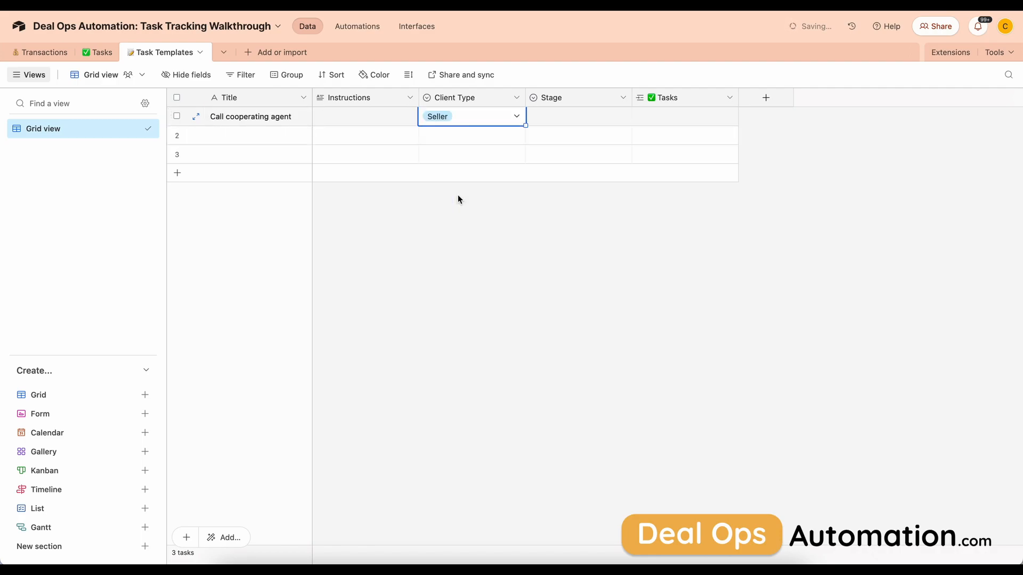
left_click(581, 118)
left_click(582, 121)
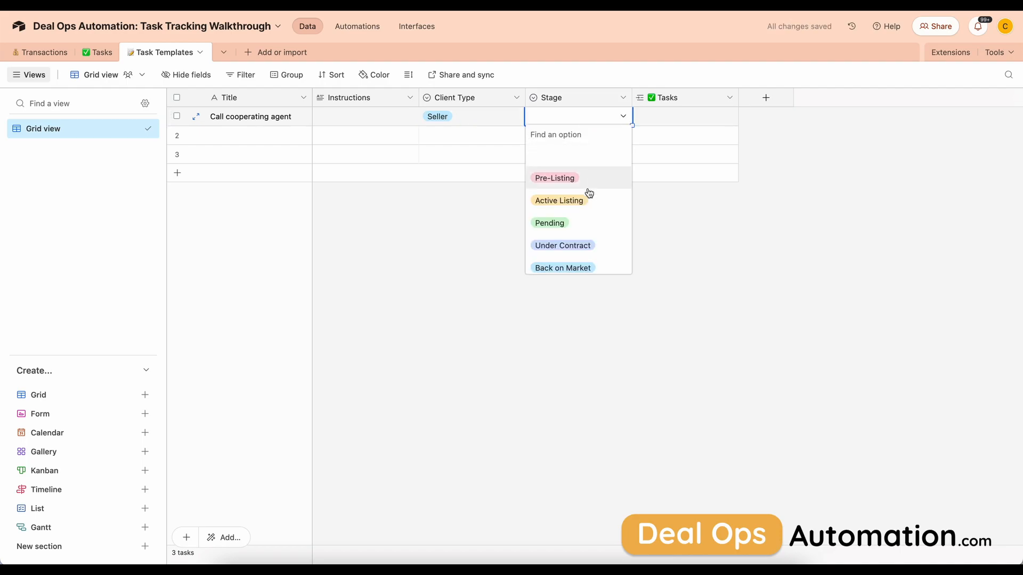
left_click(596, 252)
Delete the two empty records from the Task Templates table.
left_click(177, 136)
left_click(177, 154)
right_click(178, 155)
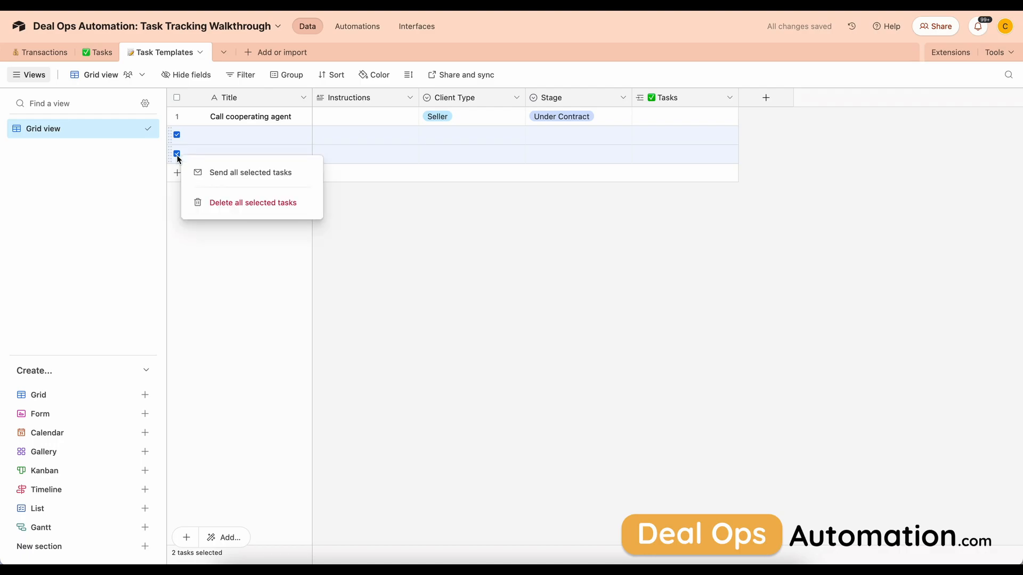
left_click(225, 203)
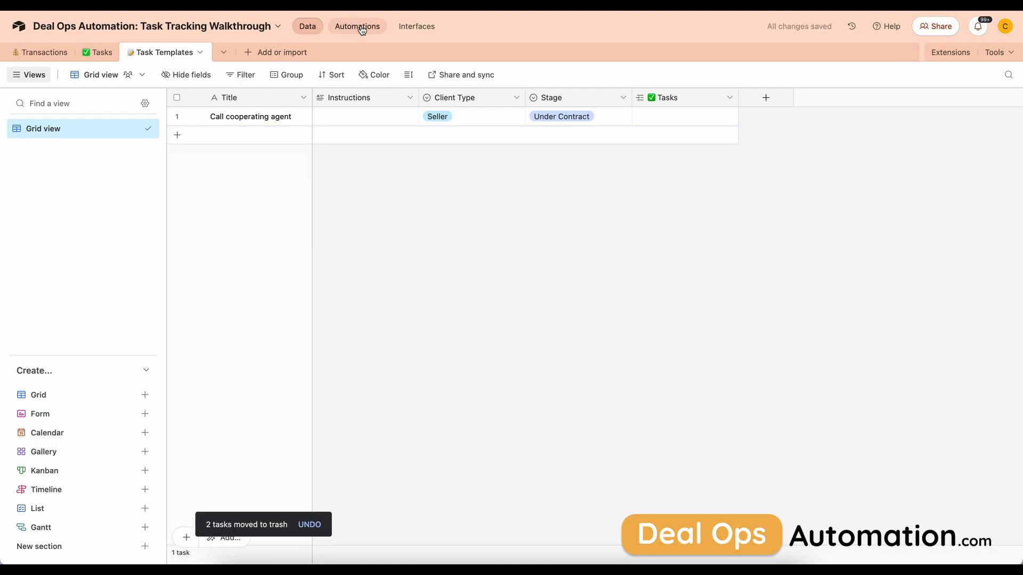
Return to the automation, test the Find records action and review the found records.
left_click(360, 26)
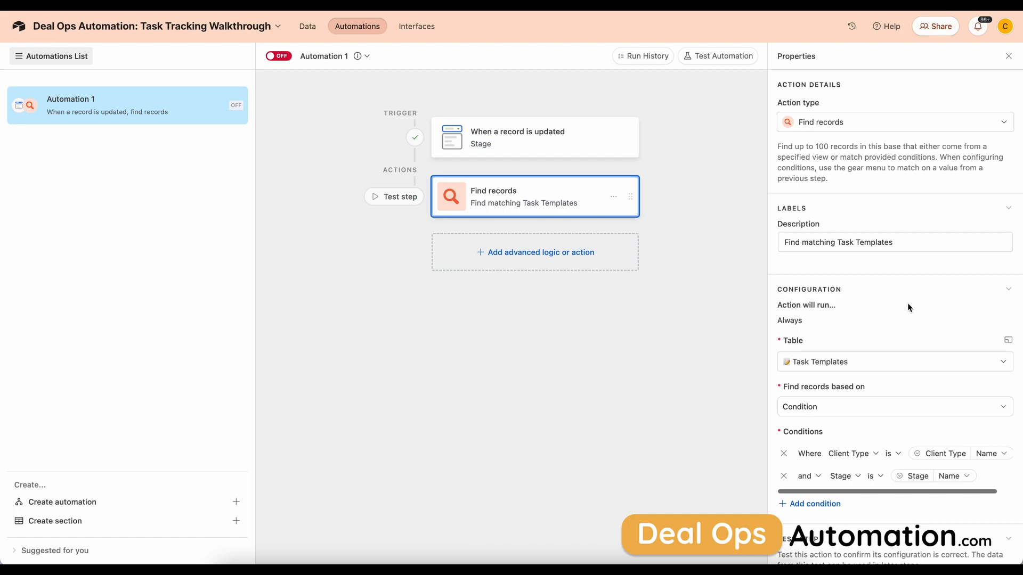
scroll(918, 303, "down", 2)
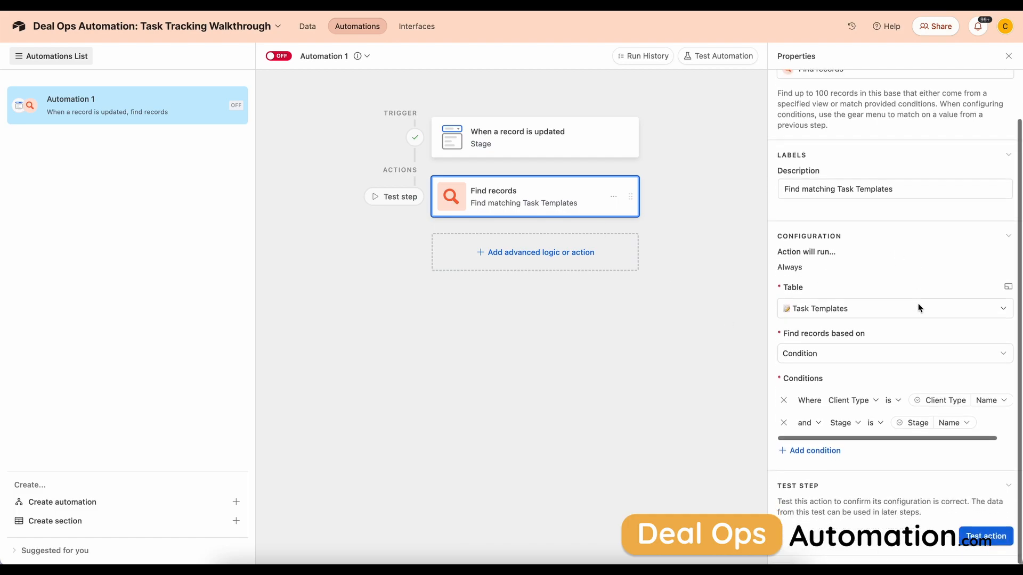
left_click(979, 539)
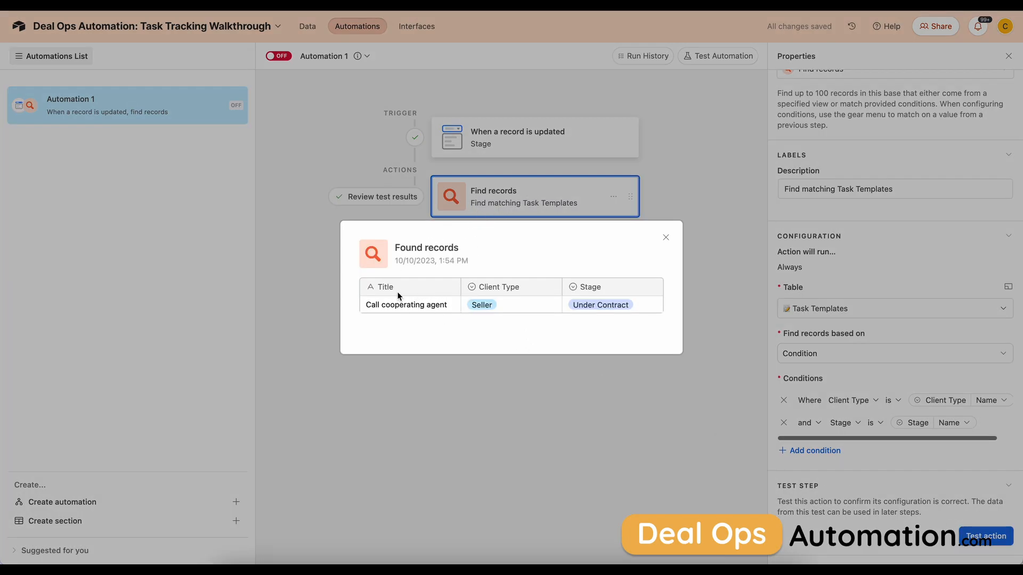
left_click(666, 238)
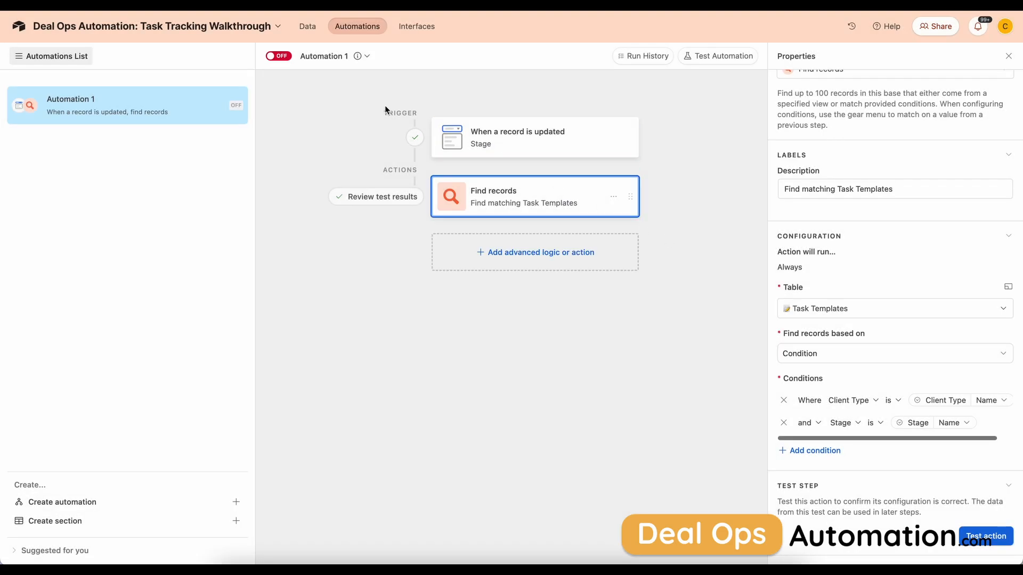
Add a "Call Lender" record to Task Templates and copy the Client Type and Stage values from the first template into it.
left_click(306, 24)
left_click(177, 139)
type("Call Lender")
left_click(475, 121)
key("shift+Right")
key("ctrl+c")
key("Down")
key("ctrl+v")
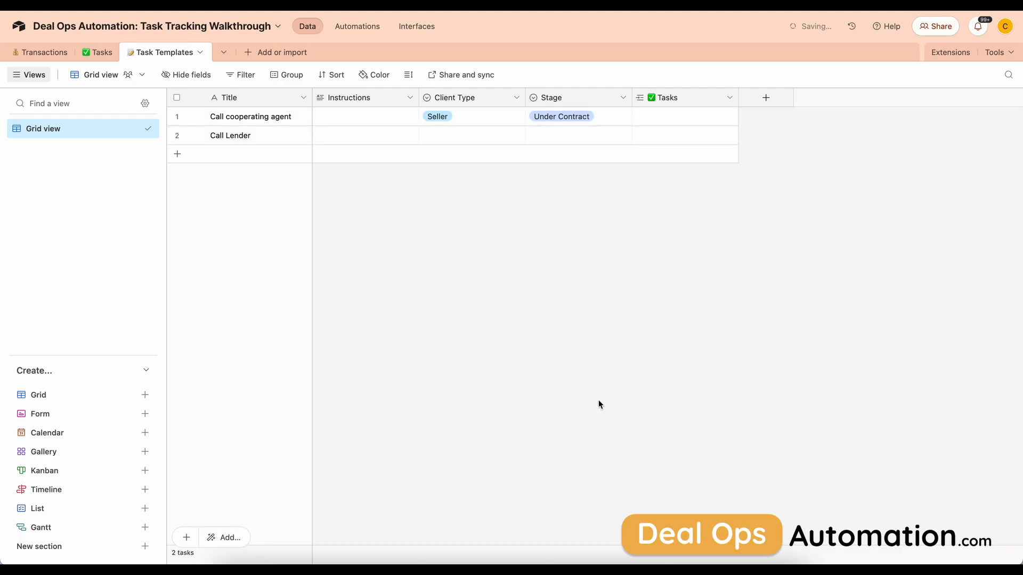
left_click(484, 134)
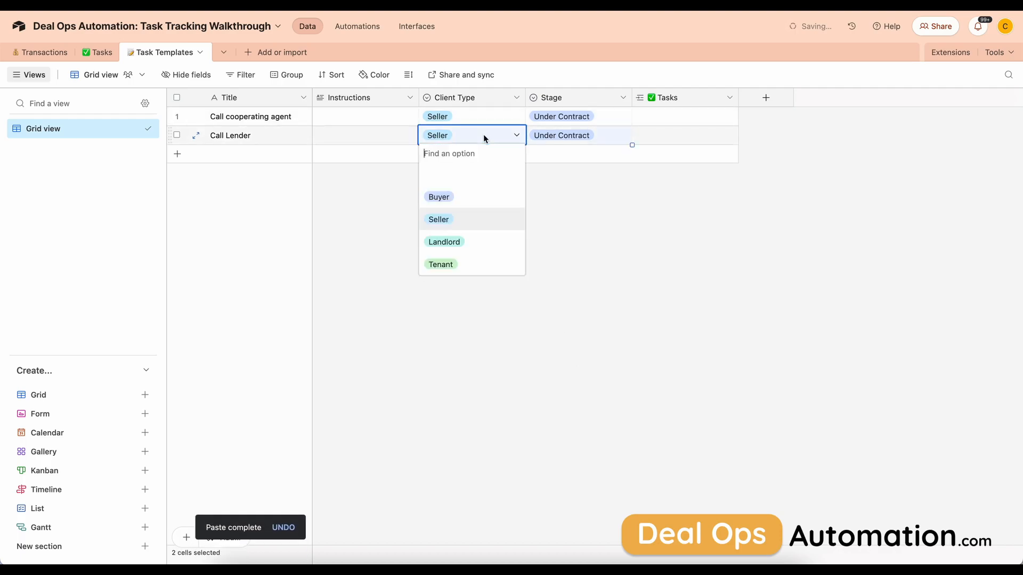
left_click(380, 214)
Retest the automation's Find records action with both task templates in place, and close its results.
left_click(357, 26)
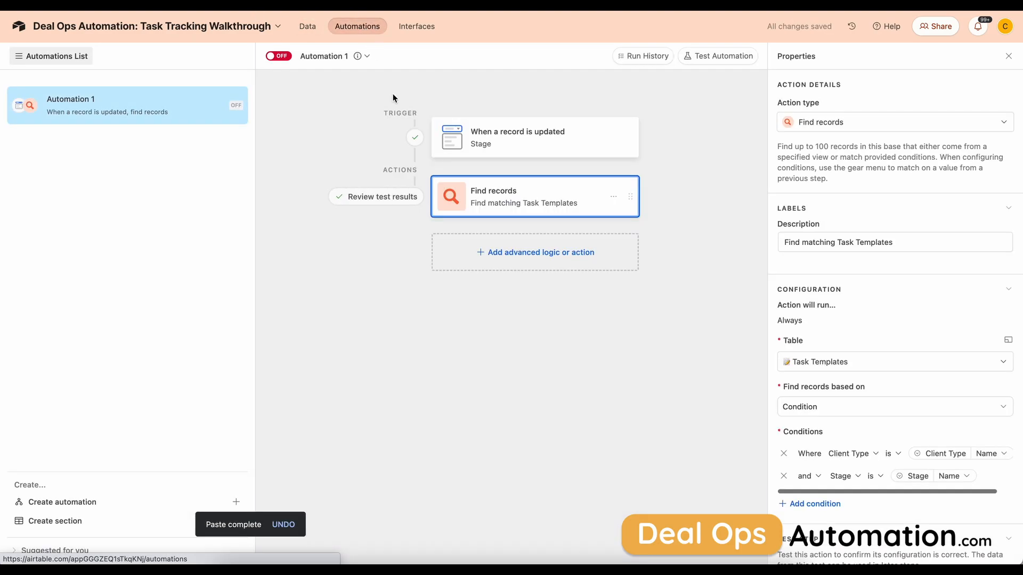
scroll(927, 421, "down", 5)
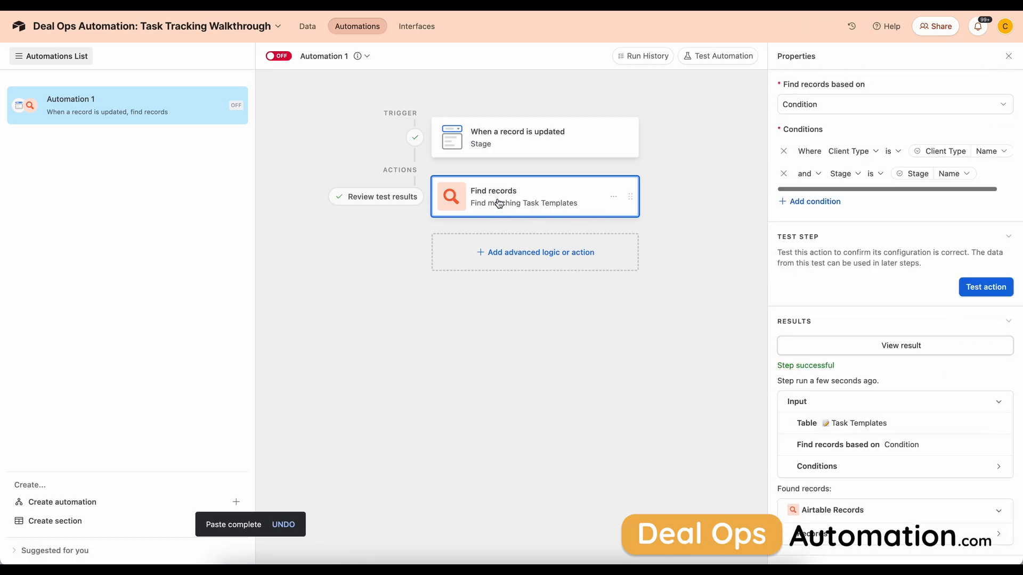
left_click(991, 291)
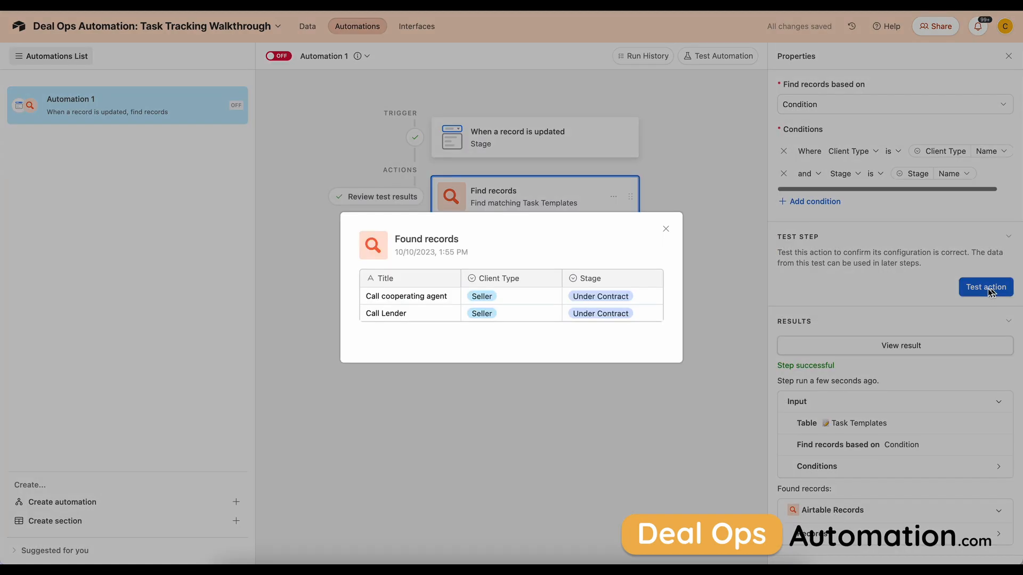
left_click(665, 230)
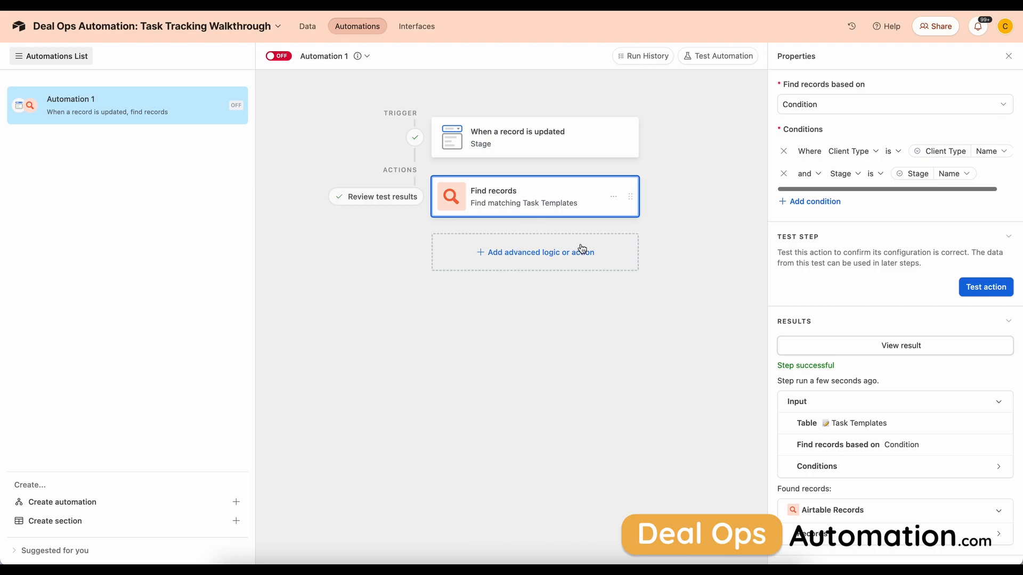
Add a repeating group after Find records that uses the Find records output as its input list, and test that list.
left_click(544, 256)
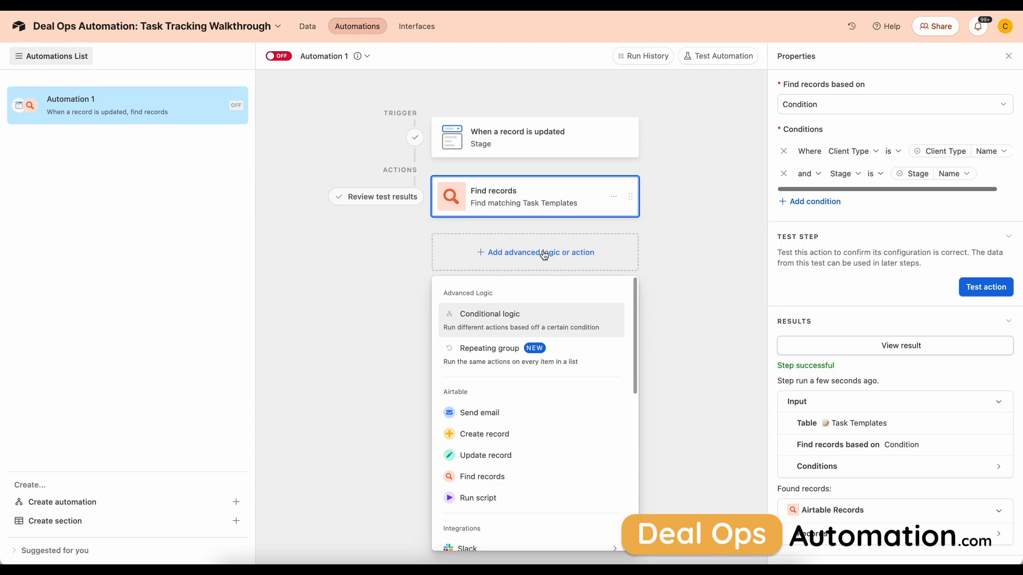
left_click(565, 357)
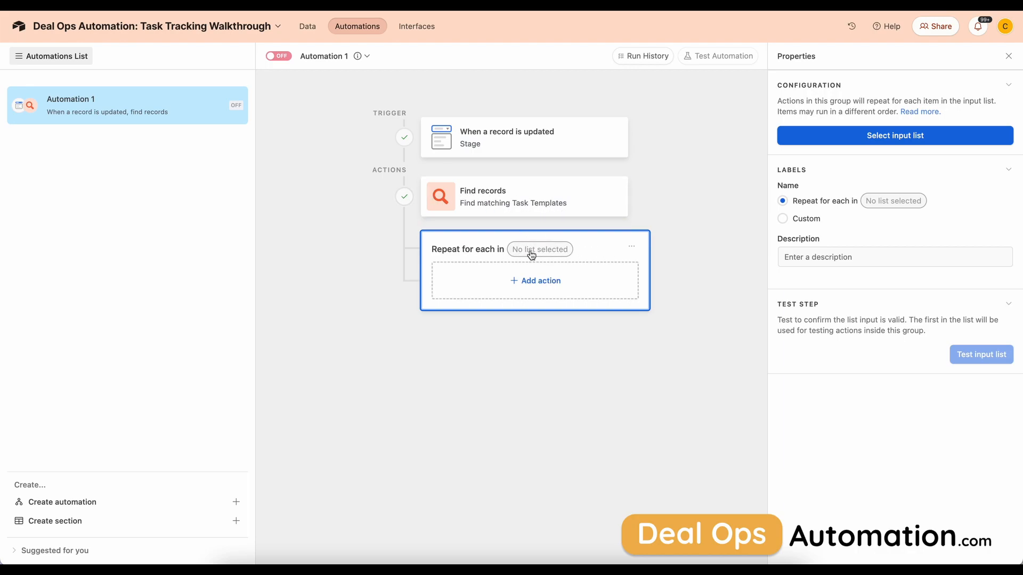
left_click(852, 135)
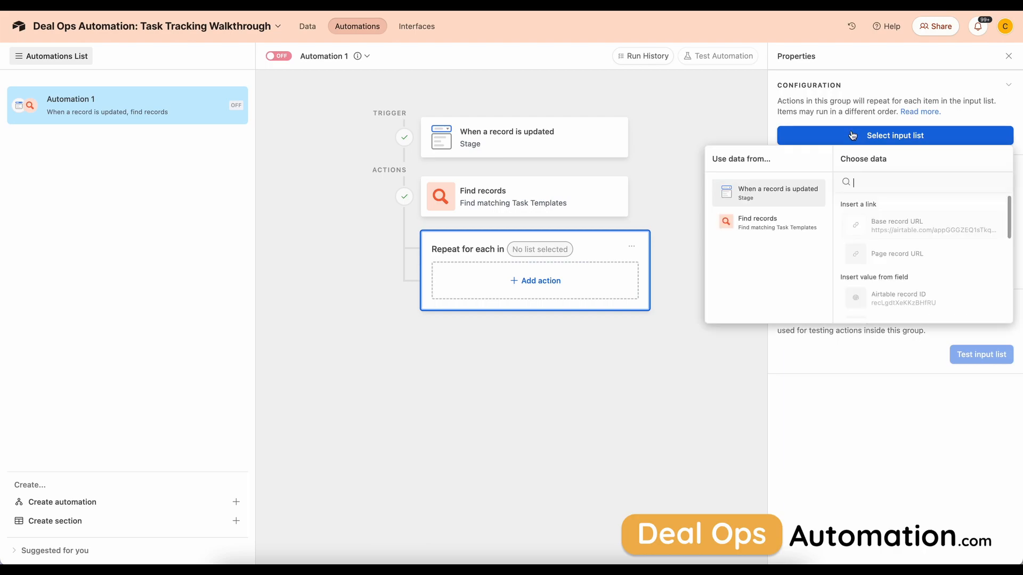
left_click(773, 229)
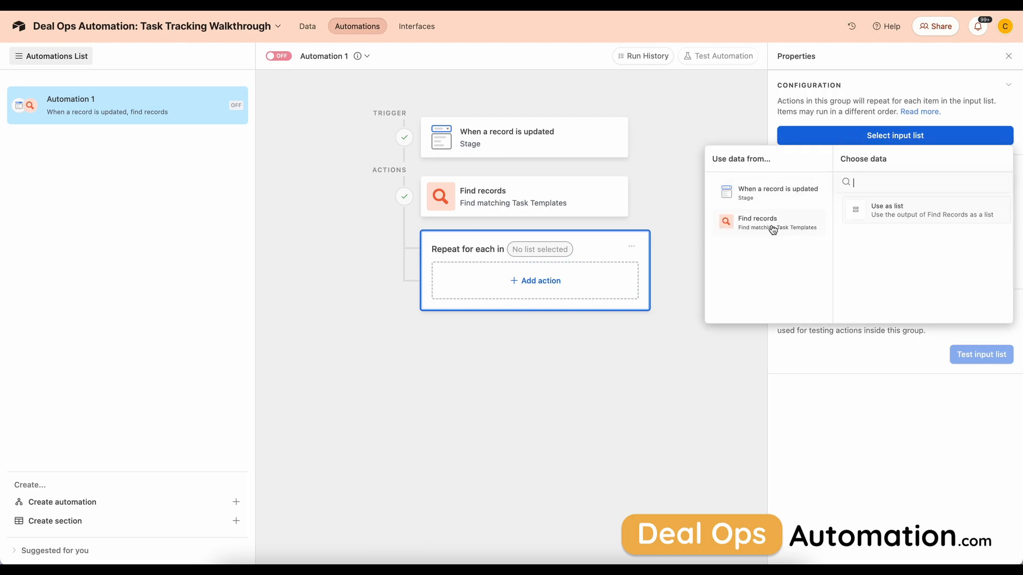
left_click(890, 215)
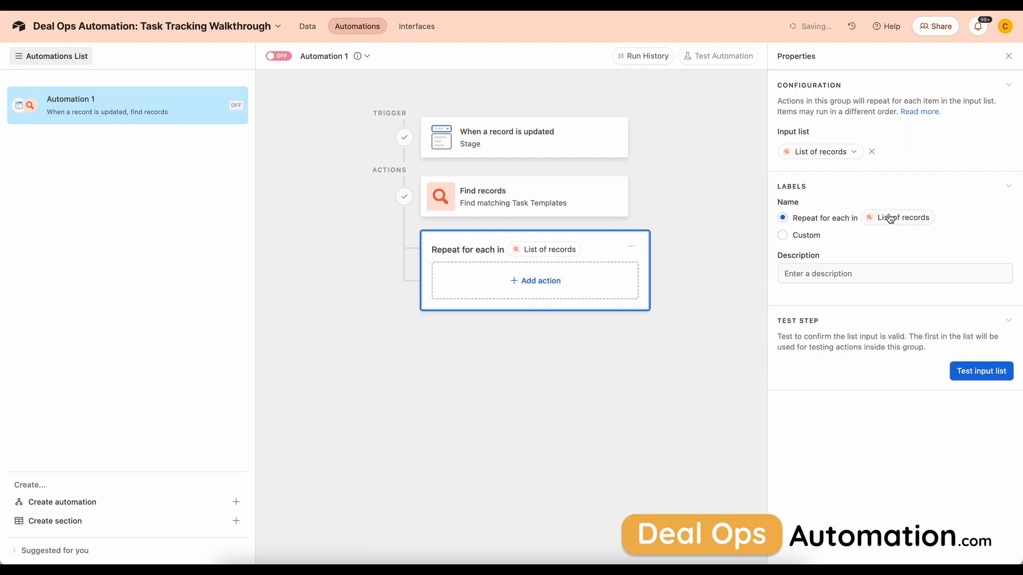
left_click(977, 371)
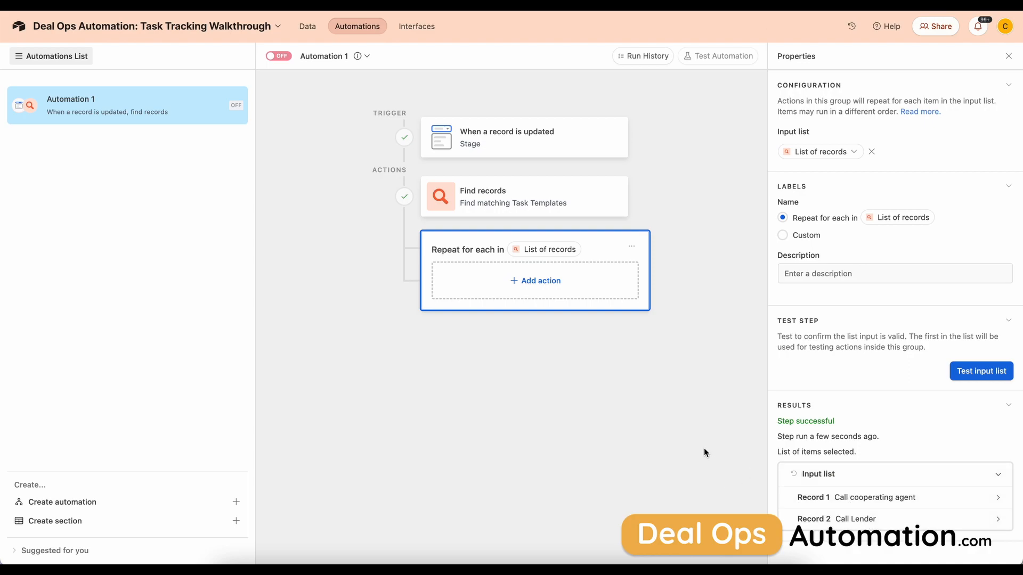
Add a Create record action inside the repeating group, described as "Create new Task" and targeting the Tasks table.
left_click(552, 287)
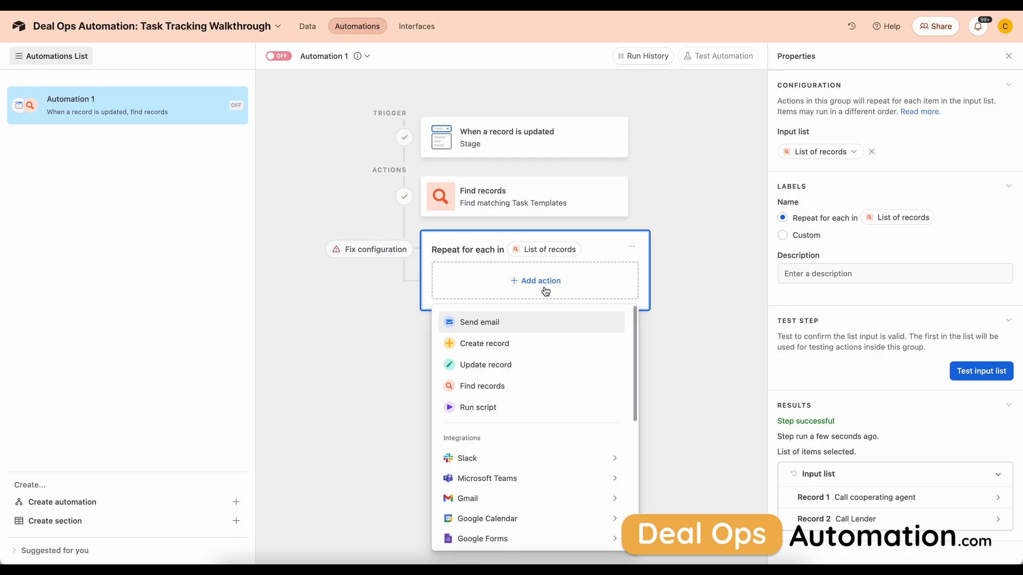
left_click(493, 345)
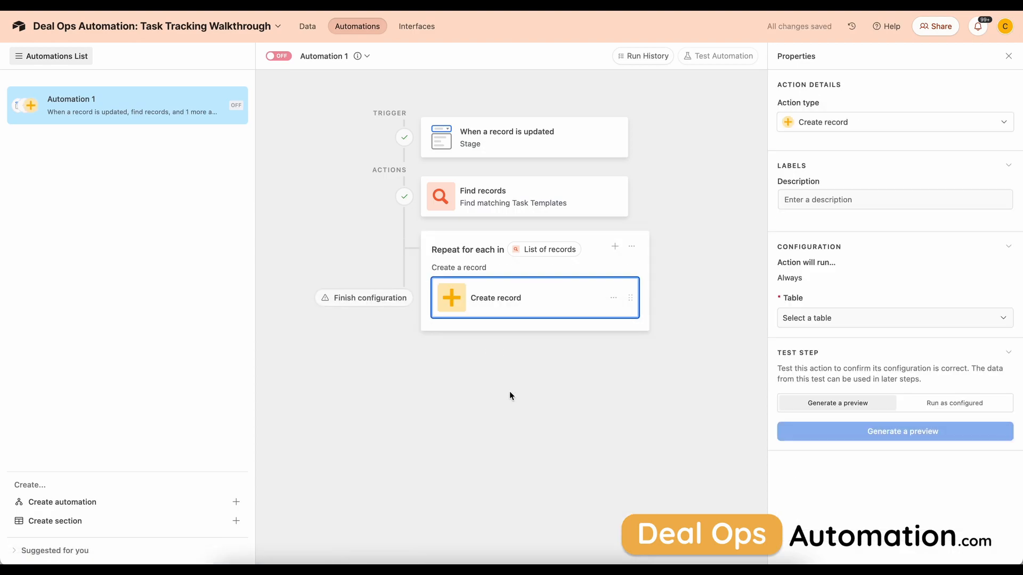
left_click(882, 198)
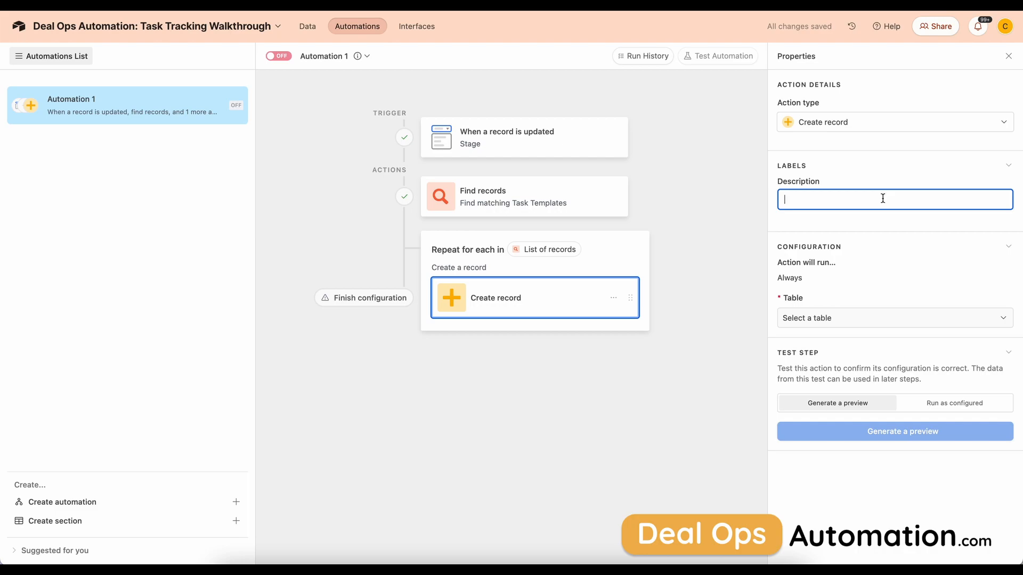
type("Create new")
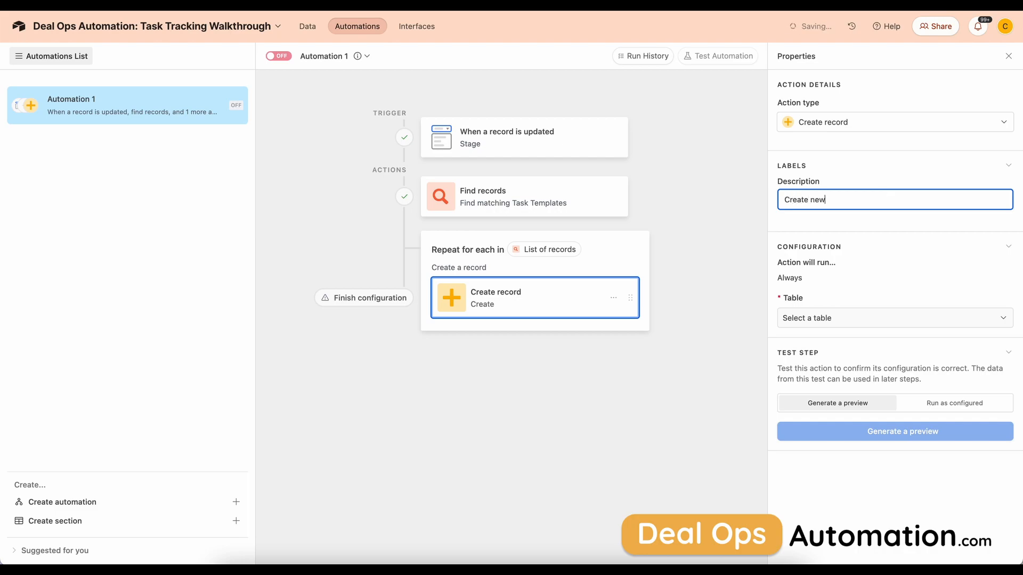
type(" Task")
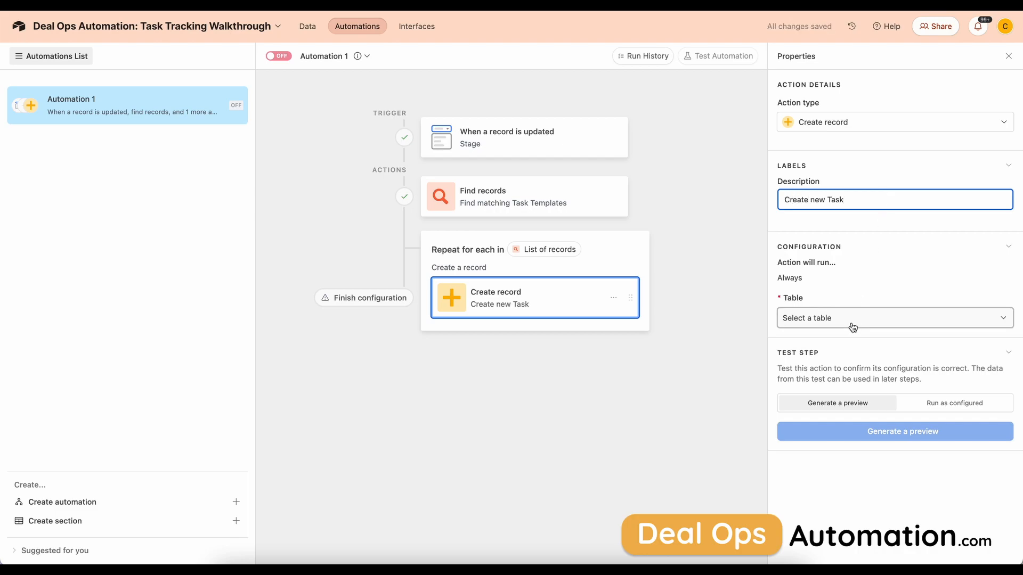
left_click(853, 319)
left_click(806, 384)
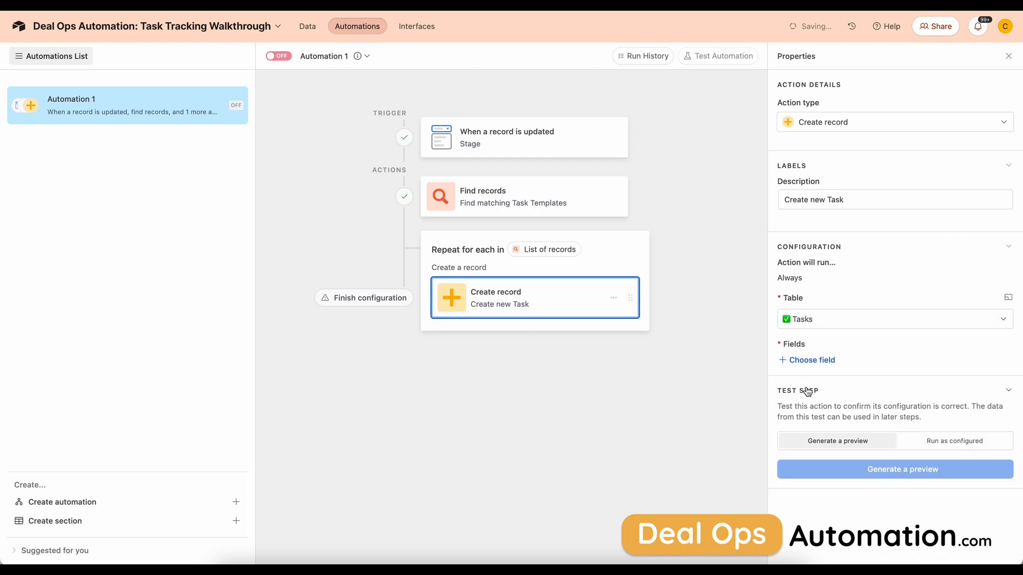
Add the Title and Instructions fields to the Create record action's configuration.
left_click(799, 360)
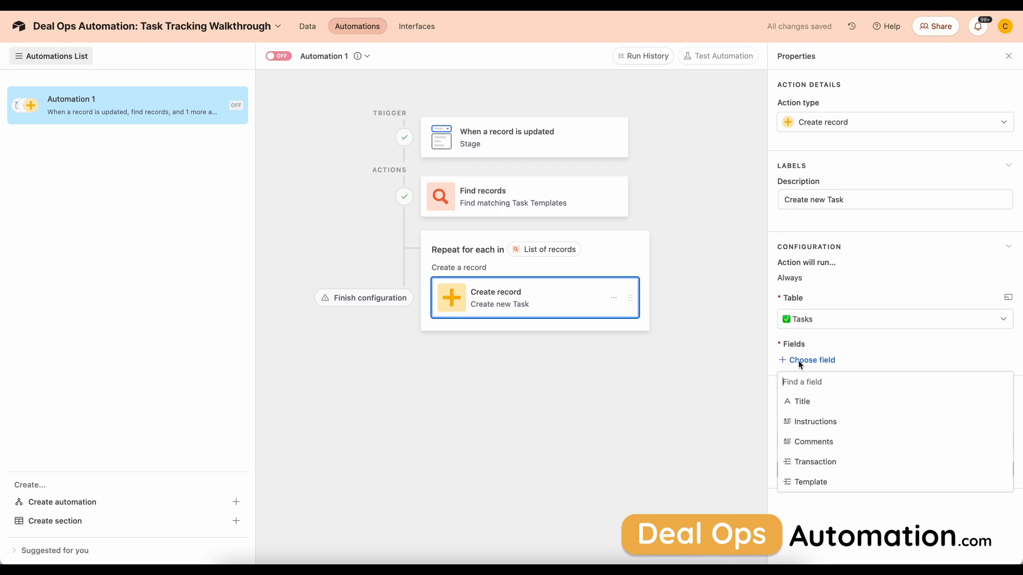
left_click(805, 402)
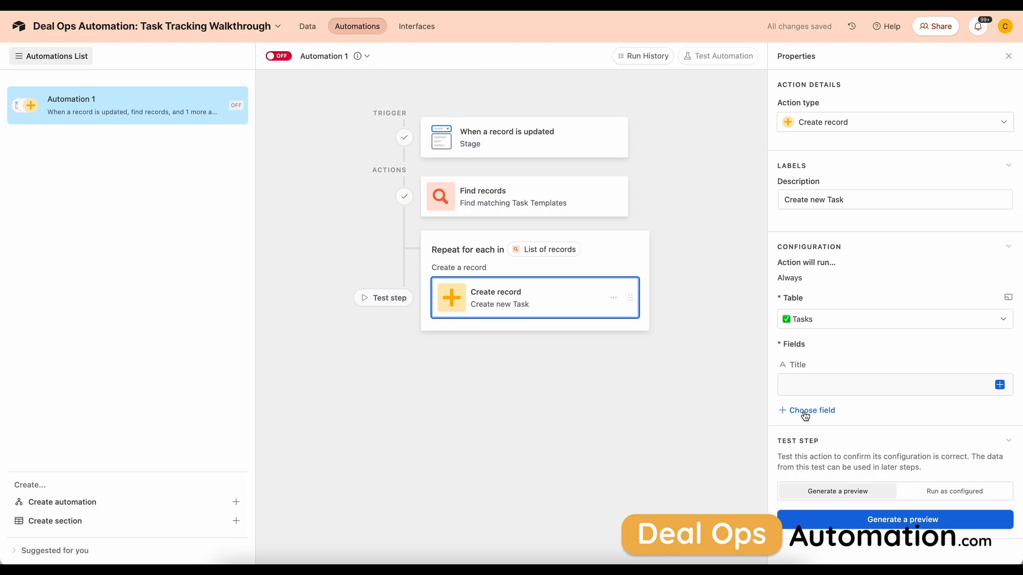
left_click(804, 412)
left_click(806, 459)
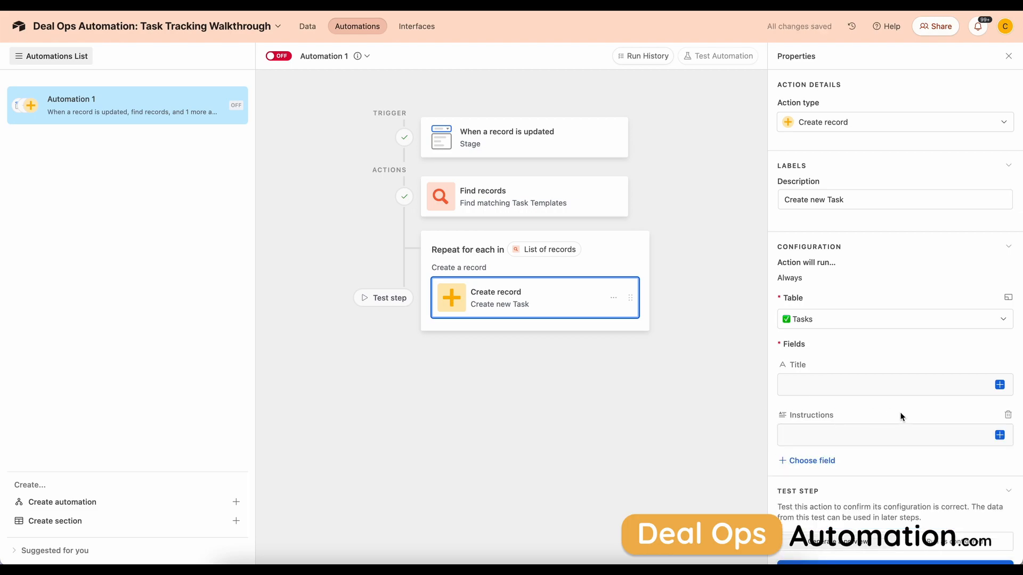
Fill the new task's Title and Instructions with the Title and Instructions values of the repeating group's current item.
scroll(899, 411, "down", 1)
left_click(828, 345)
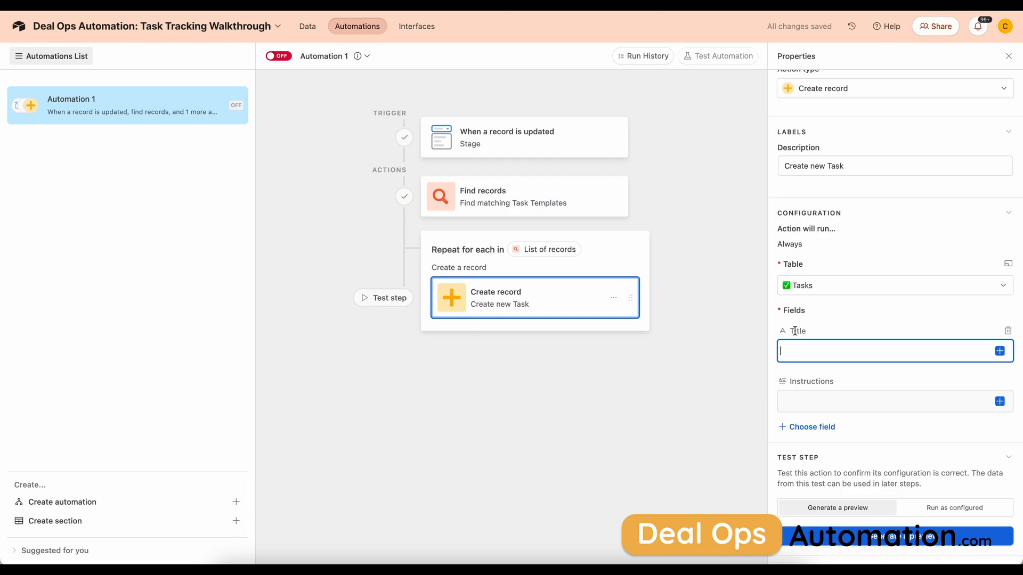
left_click(999, 352)
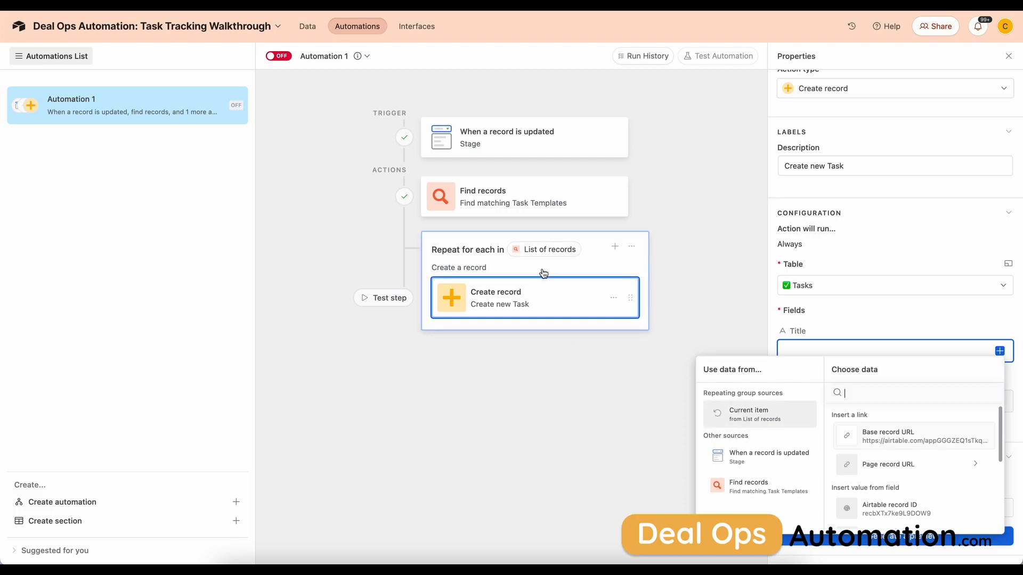
left_click(740, 418)
scroll(893, 450, "down", 3)
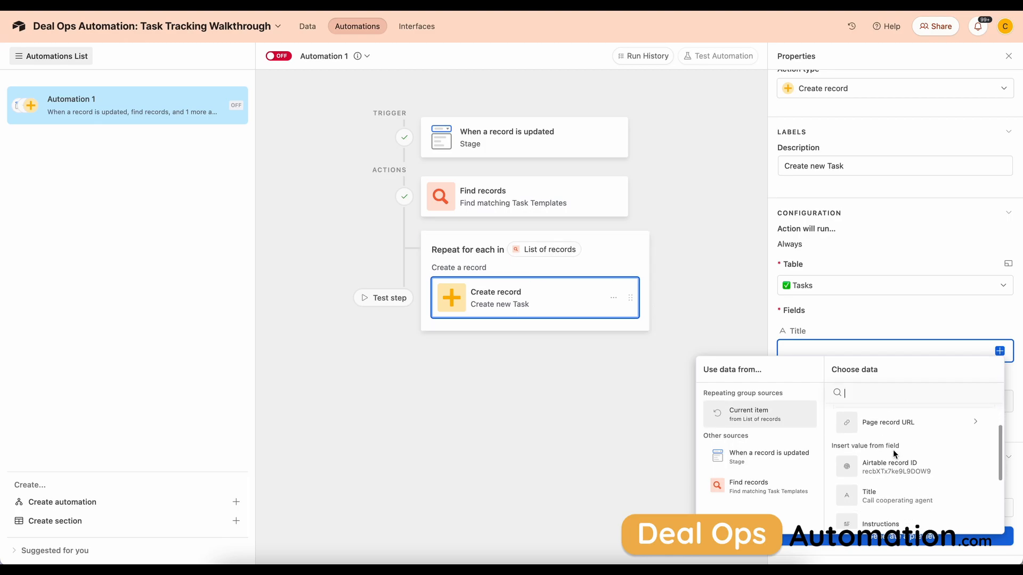
left_click(878, 466)
left_click(824, 401)
left_click(1000, 403)
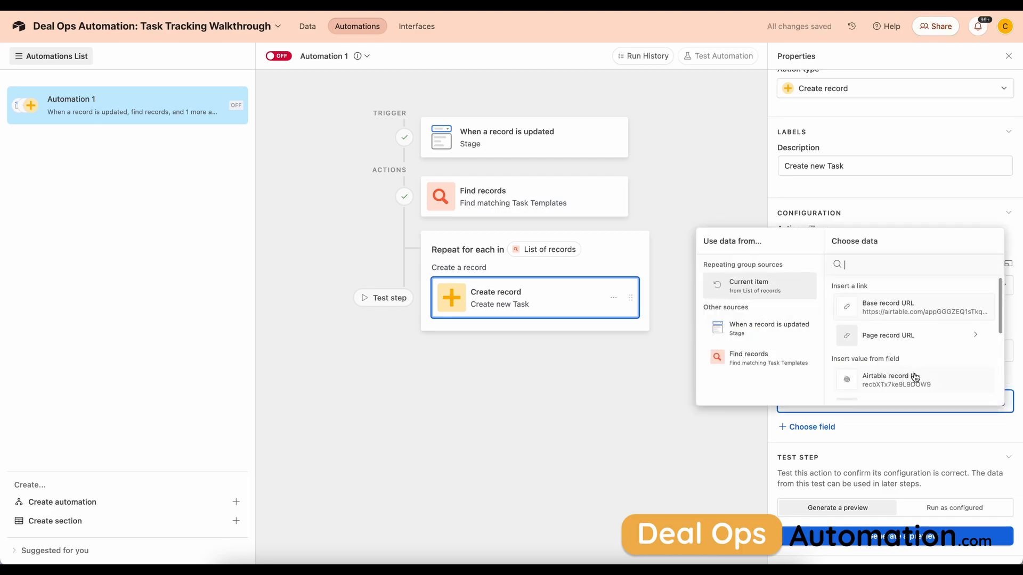
scroll(912, 377, "down", 2)
left_click(884, 348)
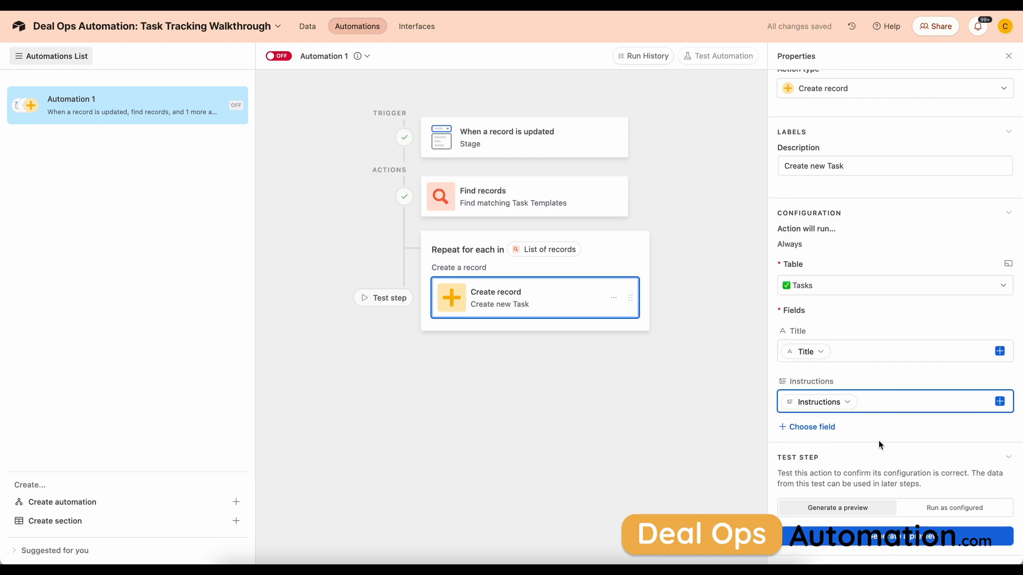
Add the Transaction field to the Create record action and set it to the trigger record's Airtable record ID.
left_click(808, 429)
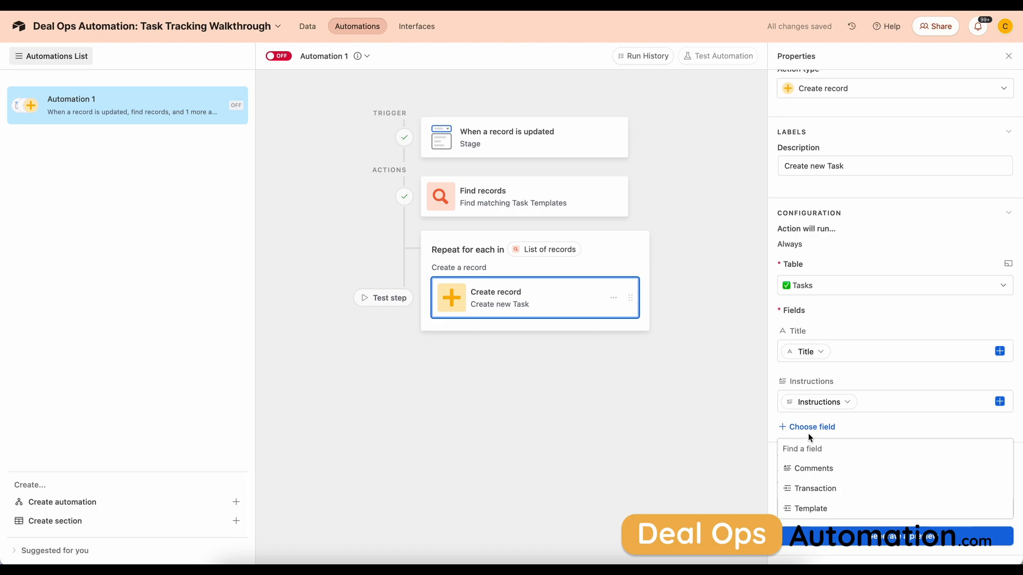
left_click(816, 491)
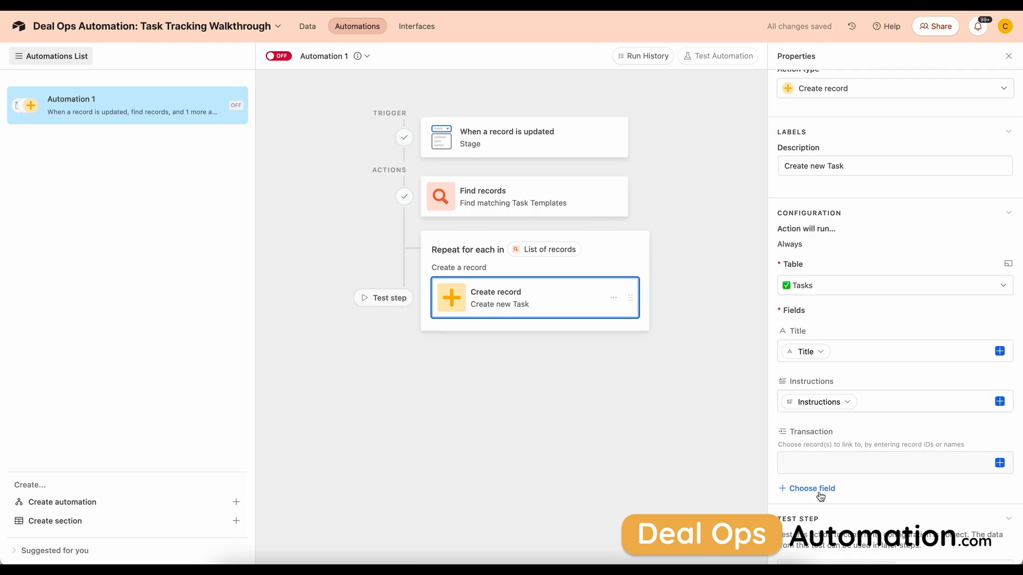
left_click(831, 462)
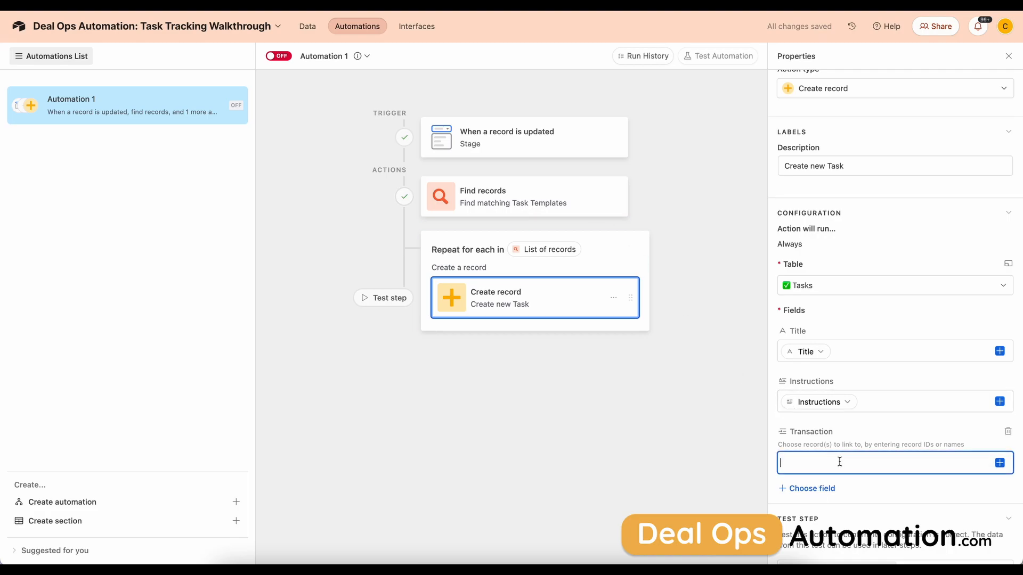
left_click(1000, 463)
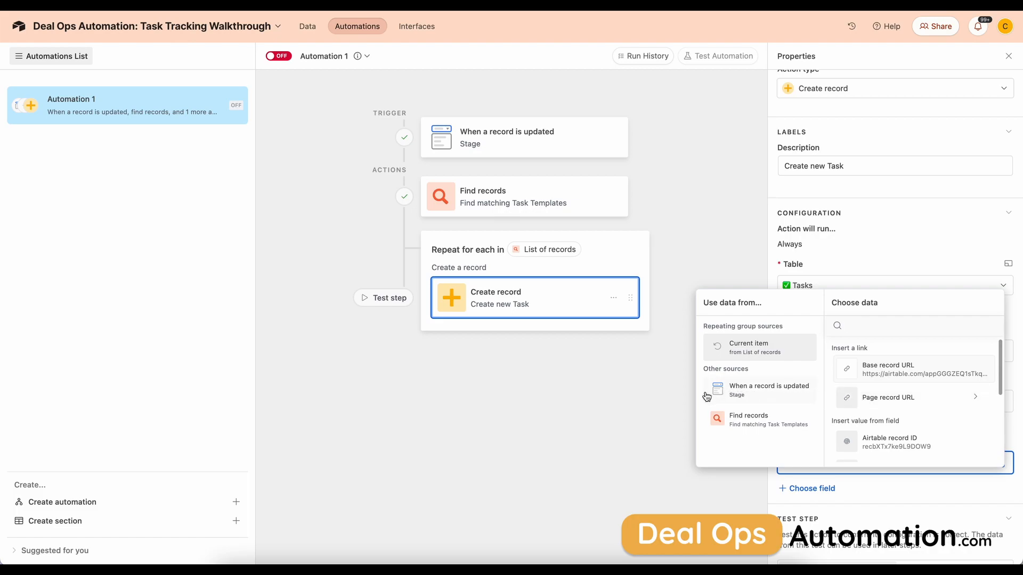
left_click(742, 394)
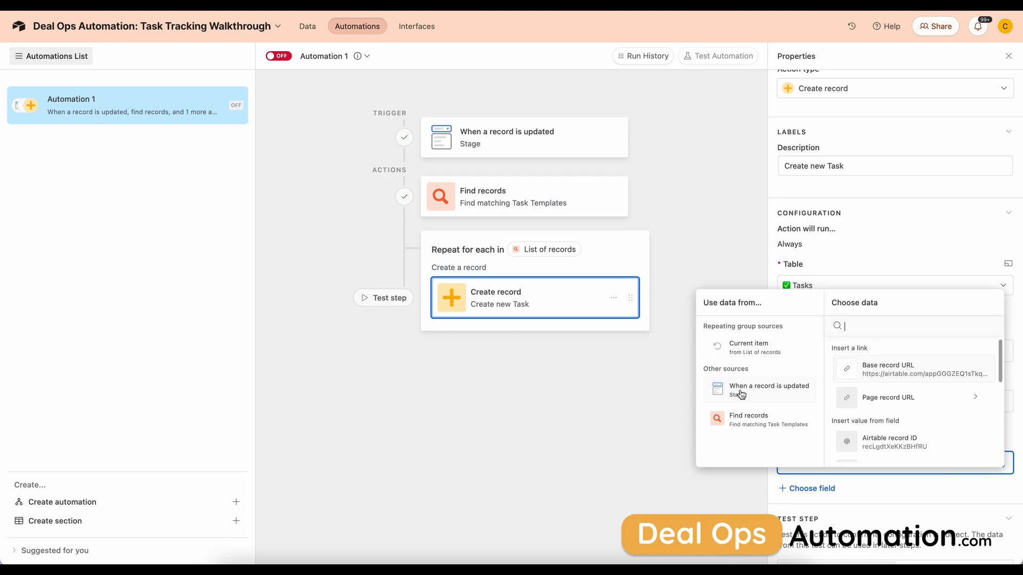
left_click(904, 441)
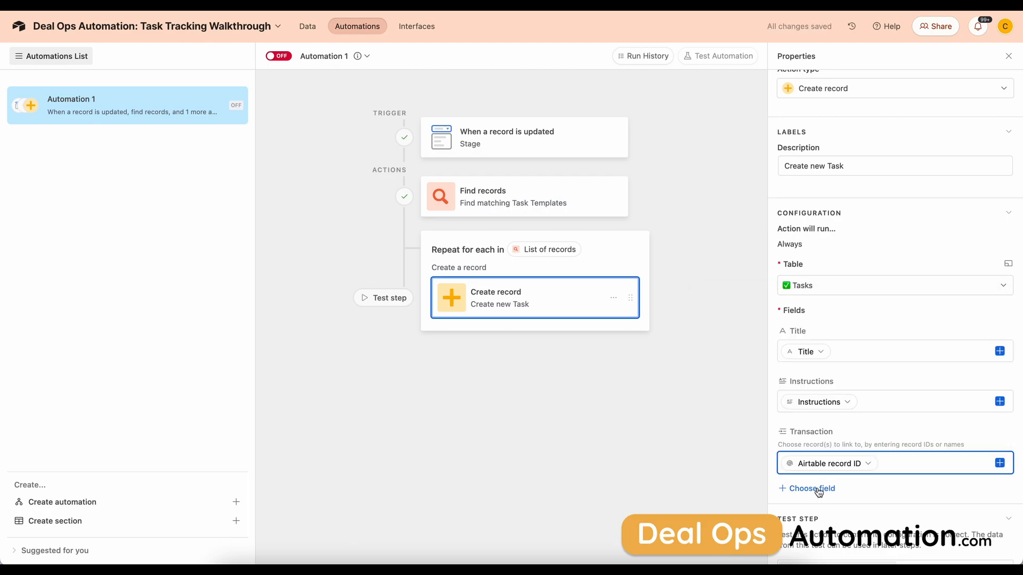
Add the Template field to the Create record action and set it to the current item's Airtable record ID.
scroll(819, 492, "down", 2)
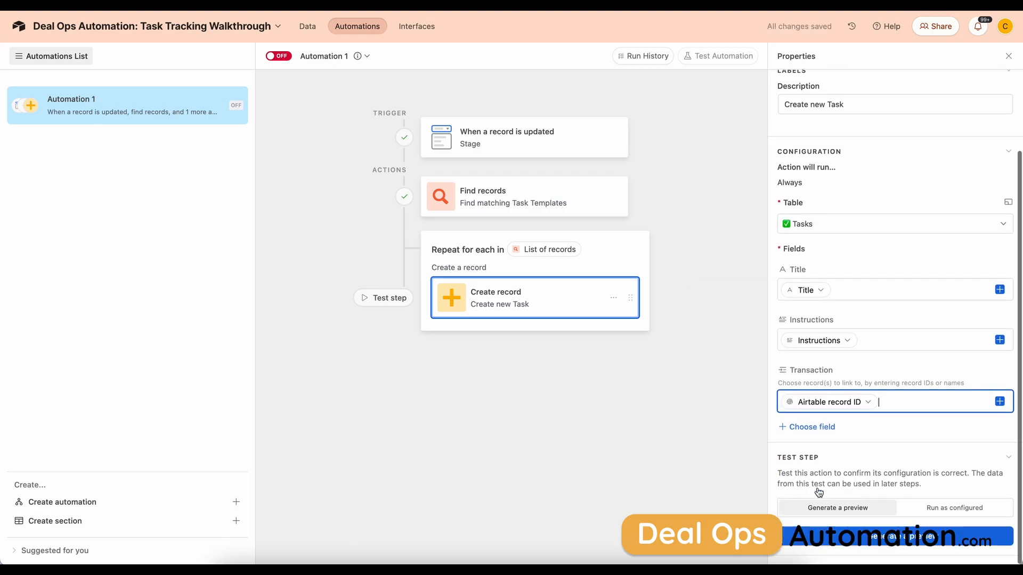
left_click(827, 431)
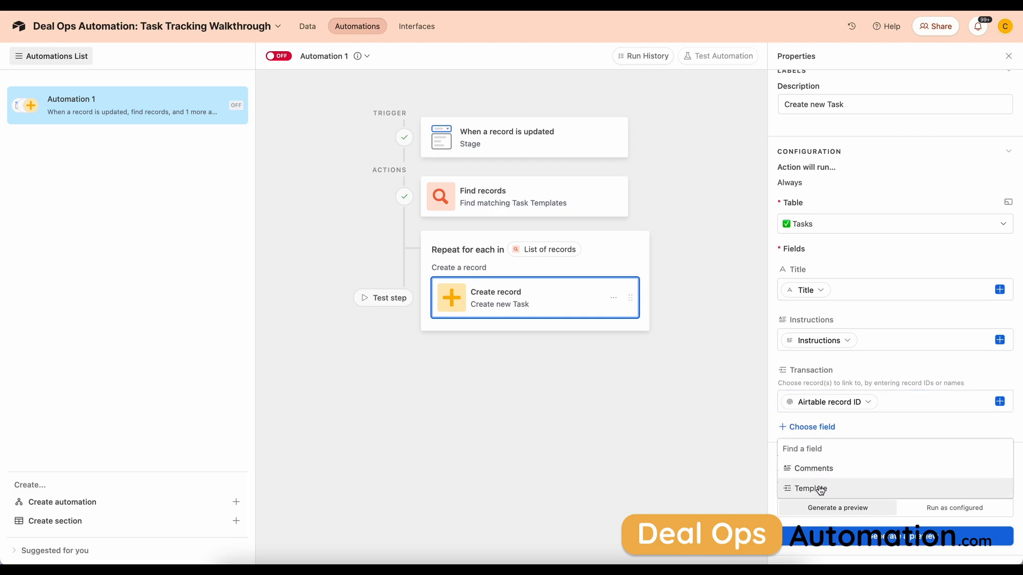
left_click(820, 489)
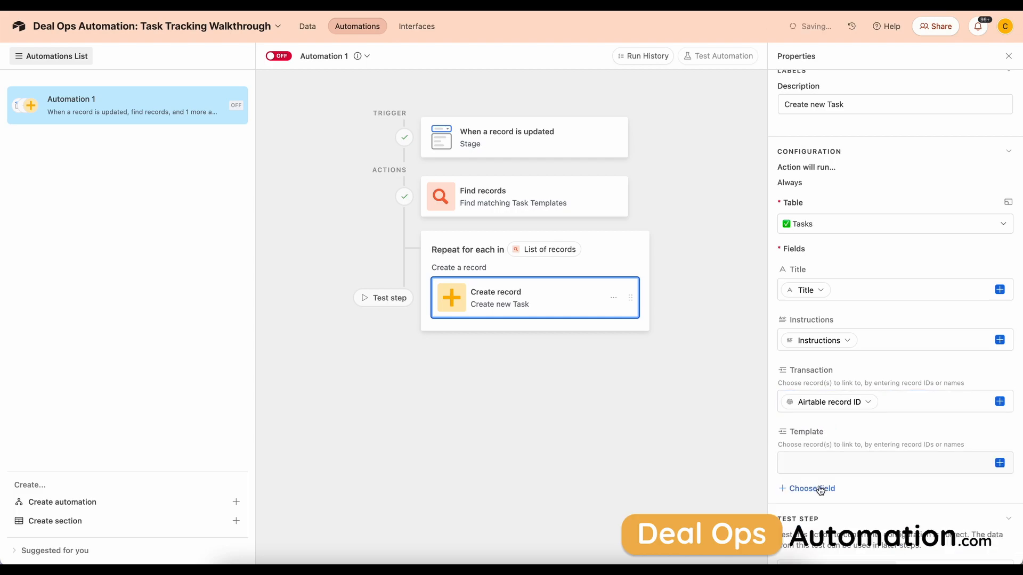
left_click(999, 462)
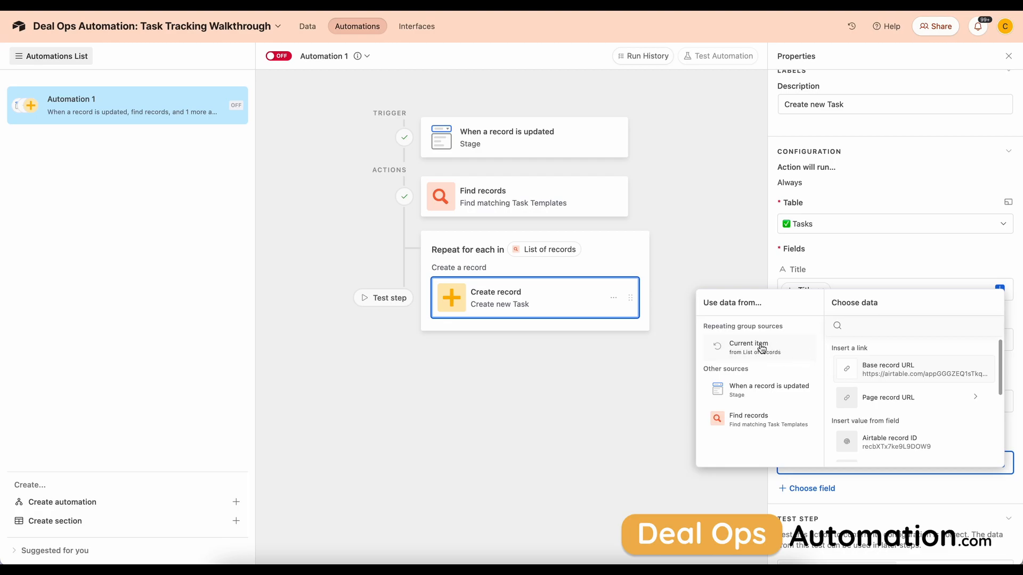
left_click(888, 442)
Generate a preview of the Create record action, review the previewed task and close it.
scroll(874, 440, "down", 2)
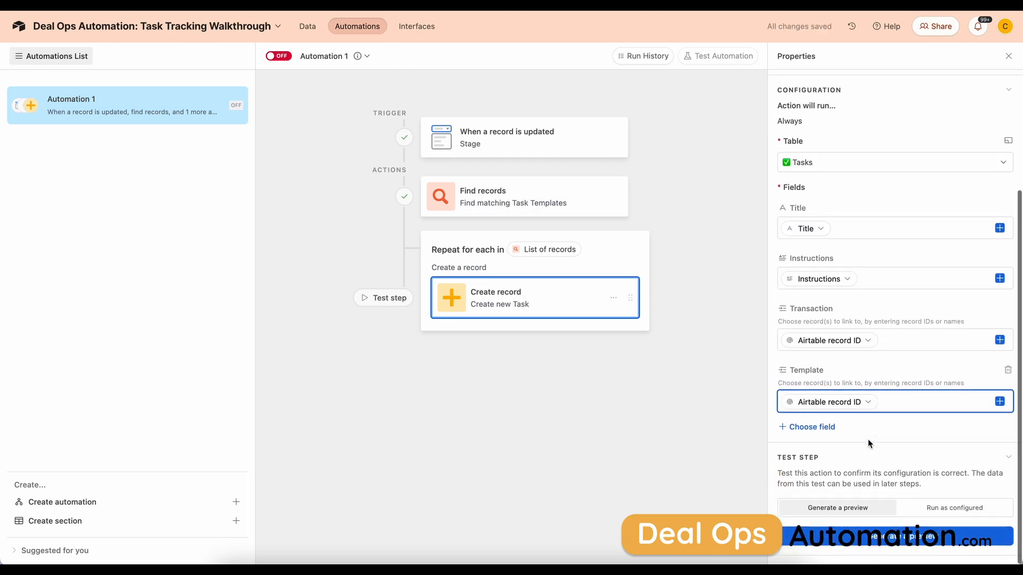
left_click(837, 507)
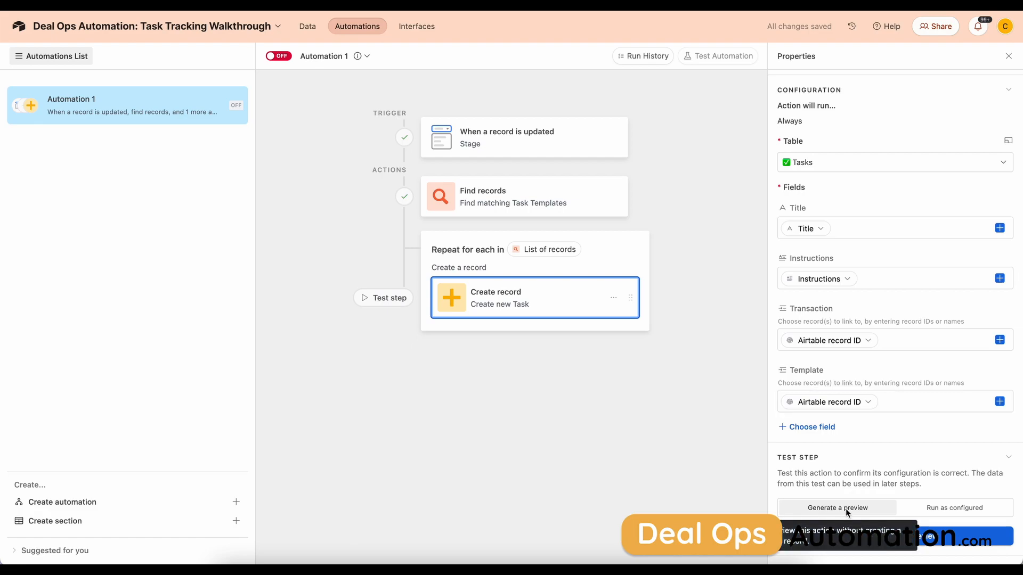
left_click(897, 544)
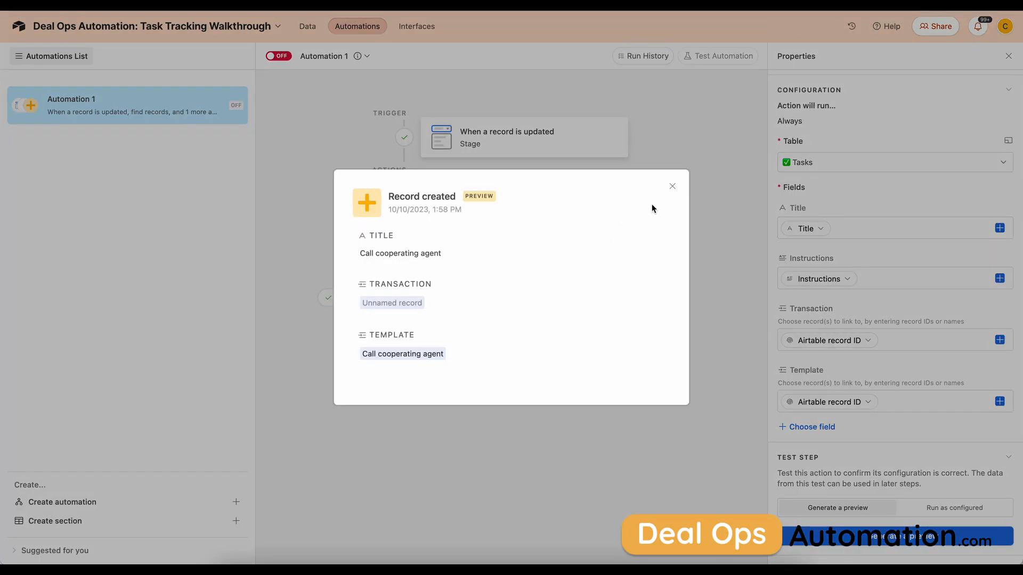
left_click(673, 187)
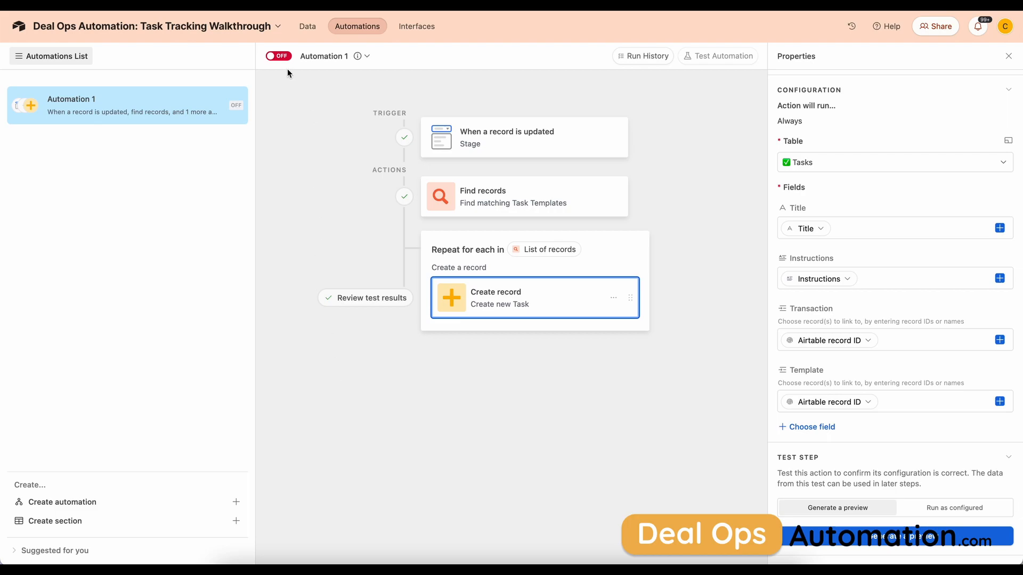
Turn on the automation and return to the base's data tables.
left_click(280, 56)
left_click(304, 27)
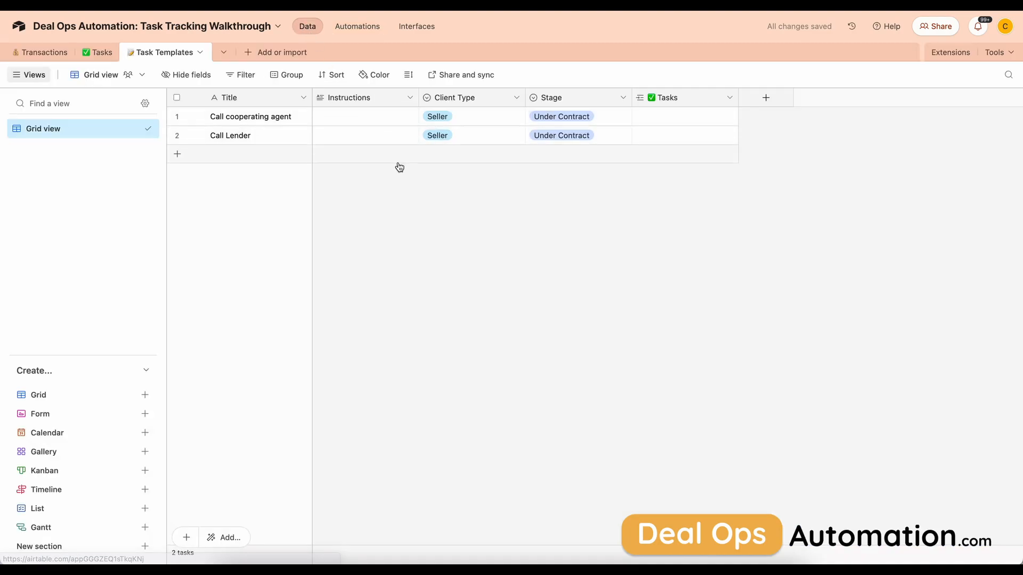
In the Transactions table, change the existing transaction's Stage to Active Listing to trigger the automation.
left_click(36, 53)
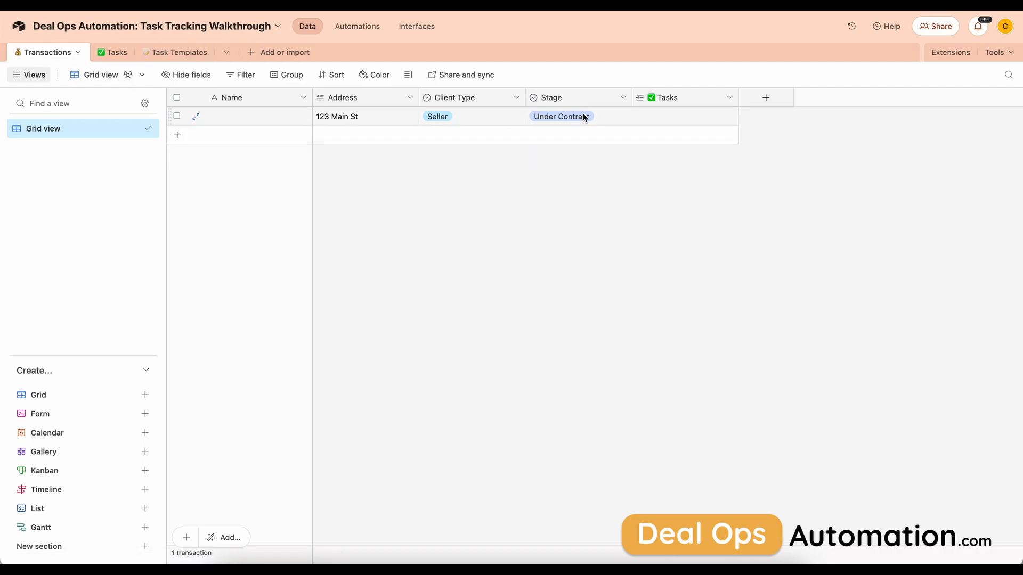
left_click(602, 120)
left_click(601, 120)
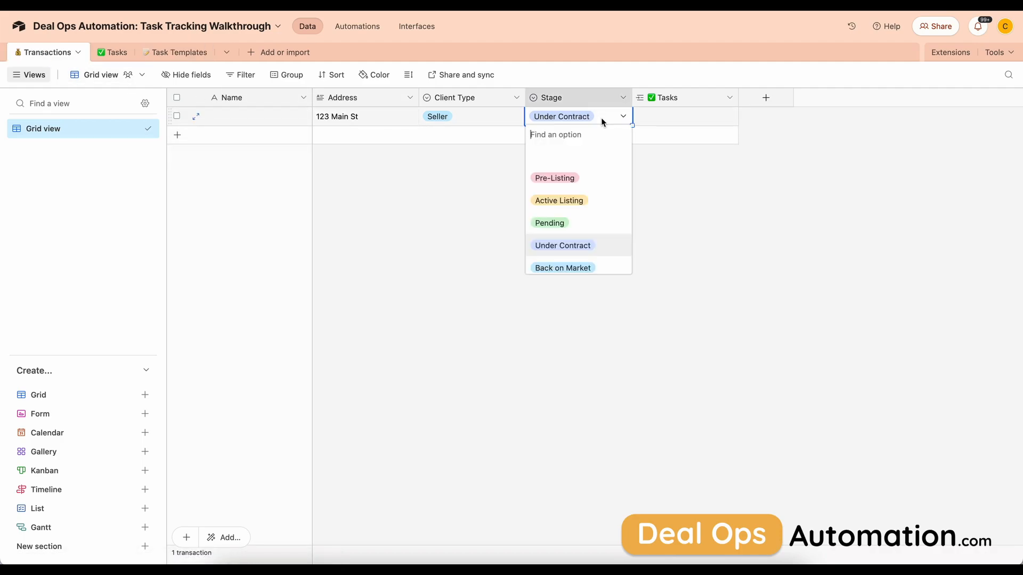
left_click(572, 205)
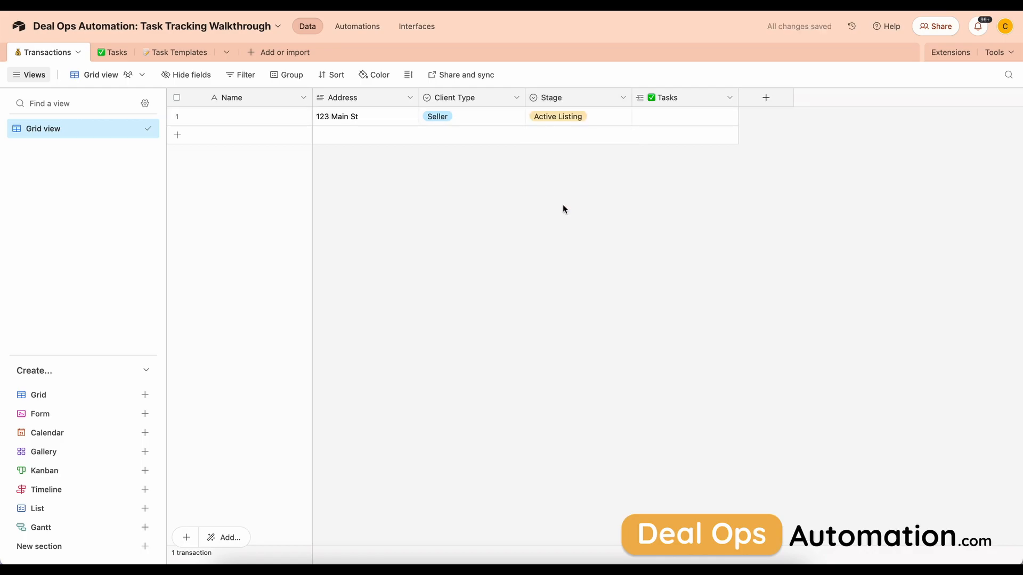
Open the automation's run history and examine the trigger and Find records details of its run.
left_click(364, 29)
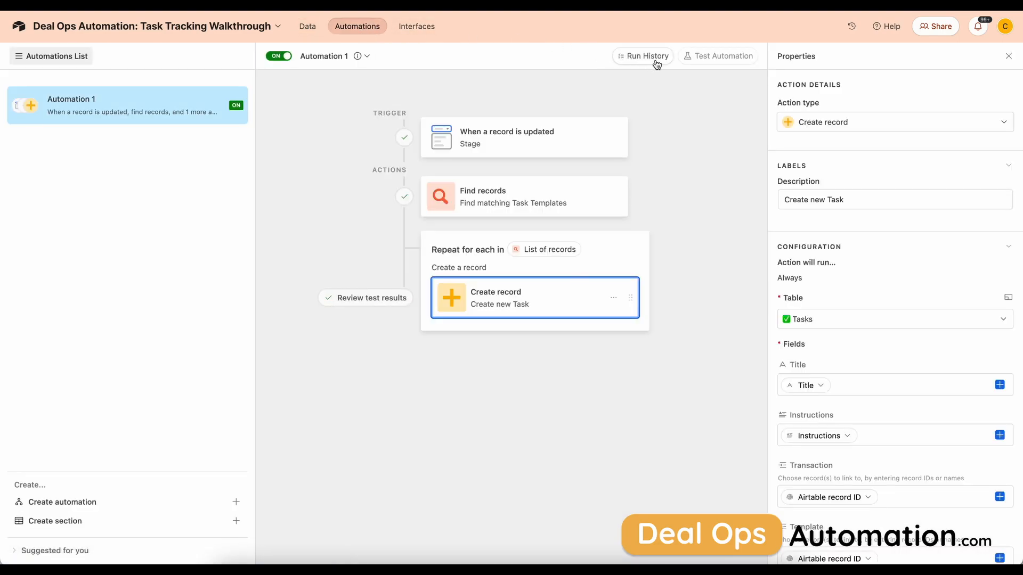
left_click(657, 65)
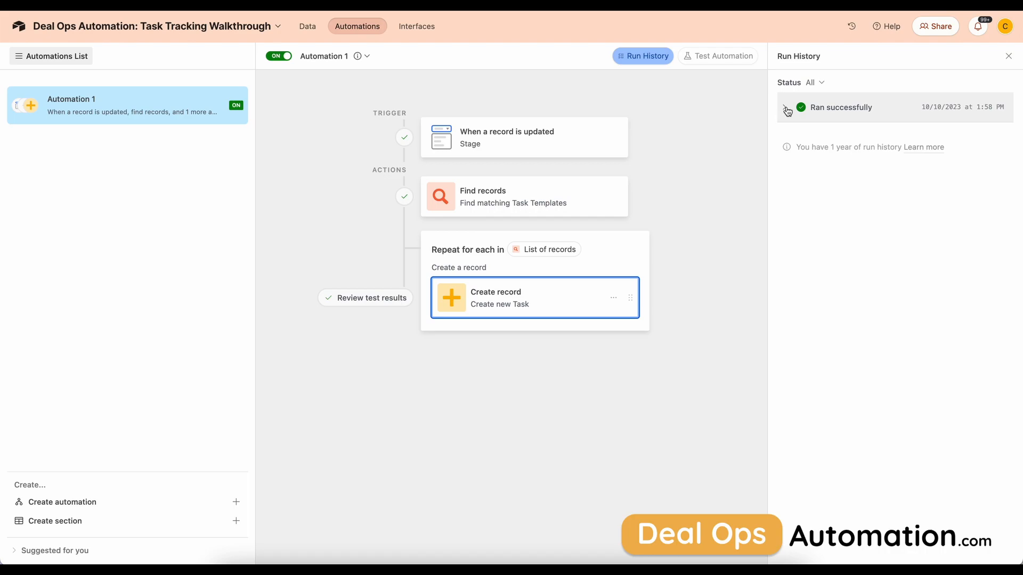
left_click(786, 108)
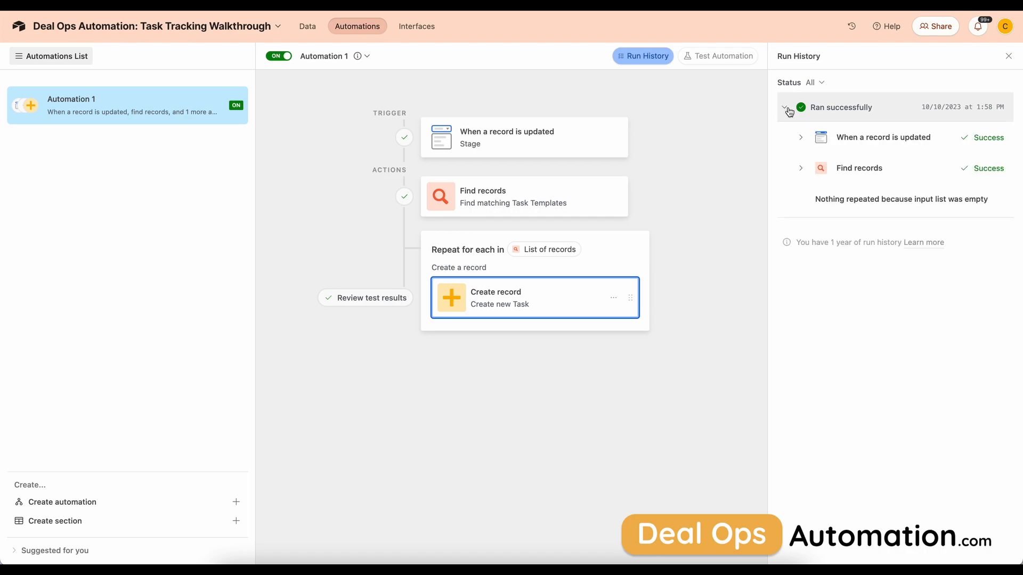
left_click(800, 138)
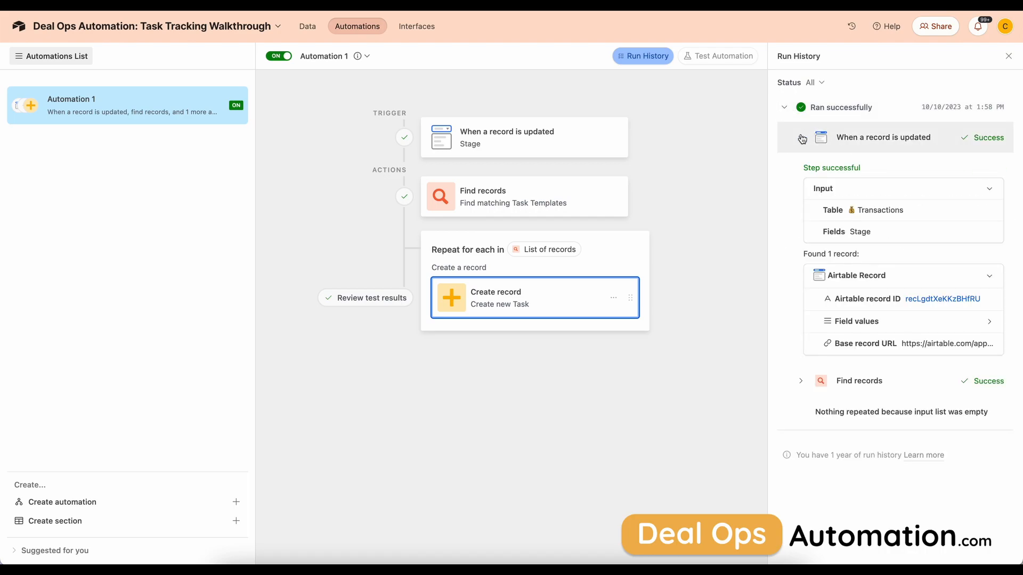
left_click(801, 383)
scroll(866, 384, "down", 2)
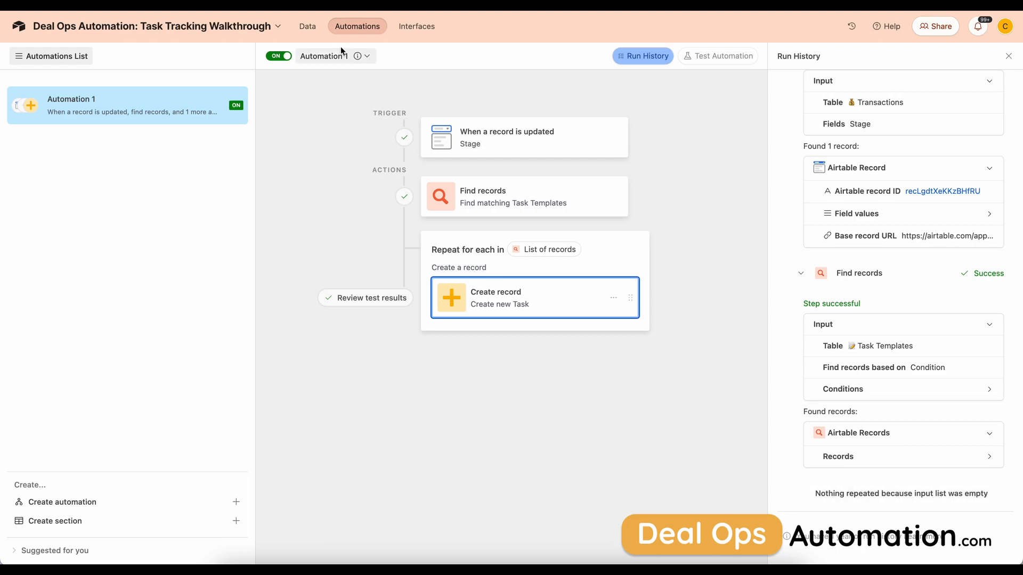
Return to the Transactions table and set the transaction's Stage to Under Contract.
left_click(309, 28)
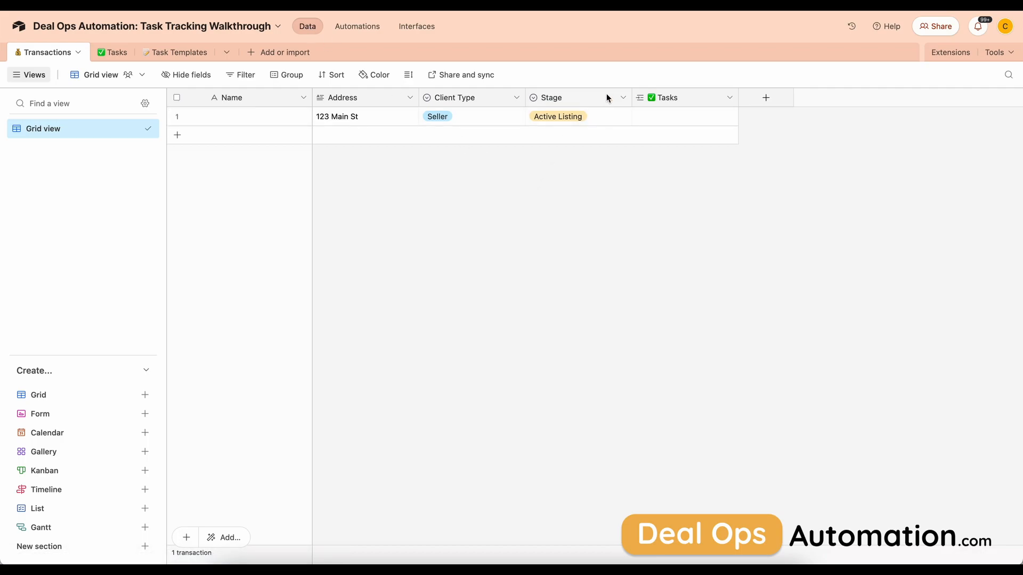
left_click(597, 122)
left_click(598, 122)
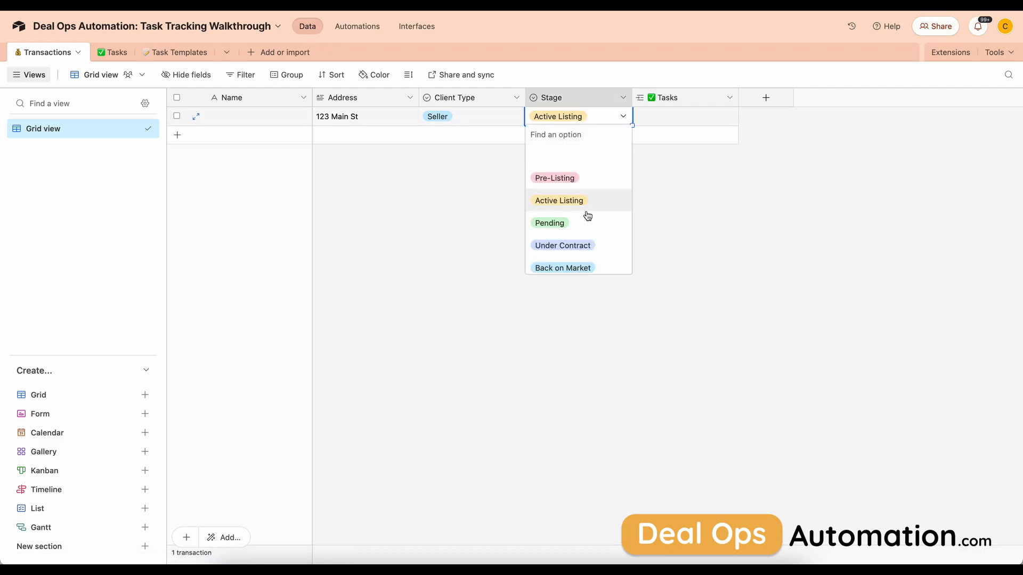
left_click(587, 246)
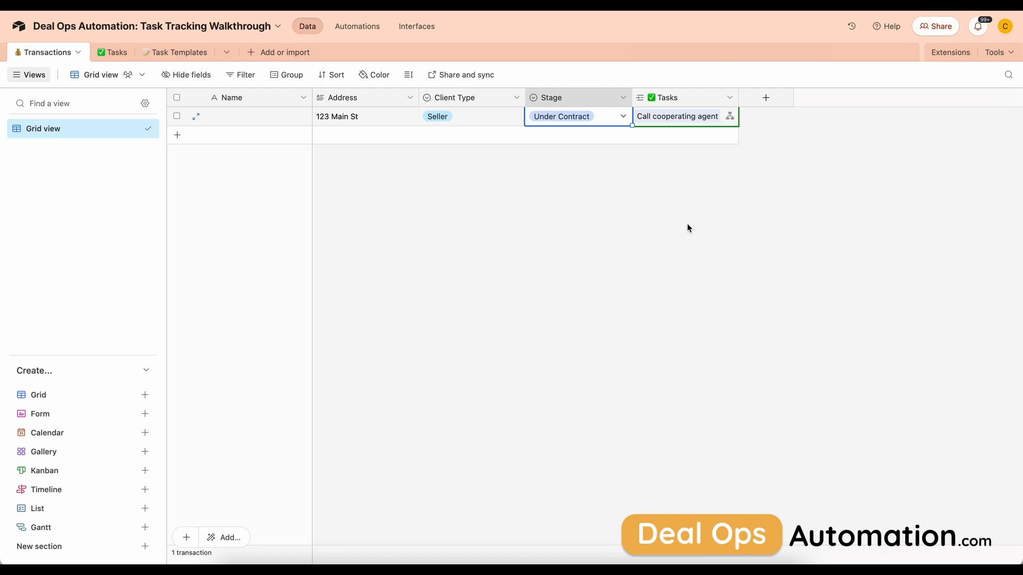
Widen the Tasks column in the Transactions table so that all linked tasks fit.
left_click_drag(741, 98, 844, 98)
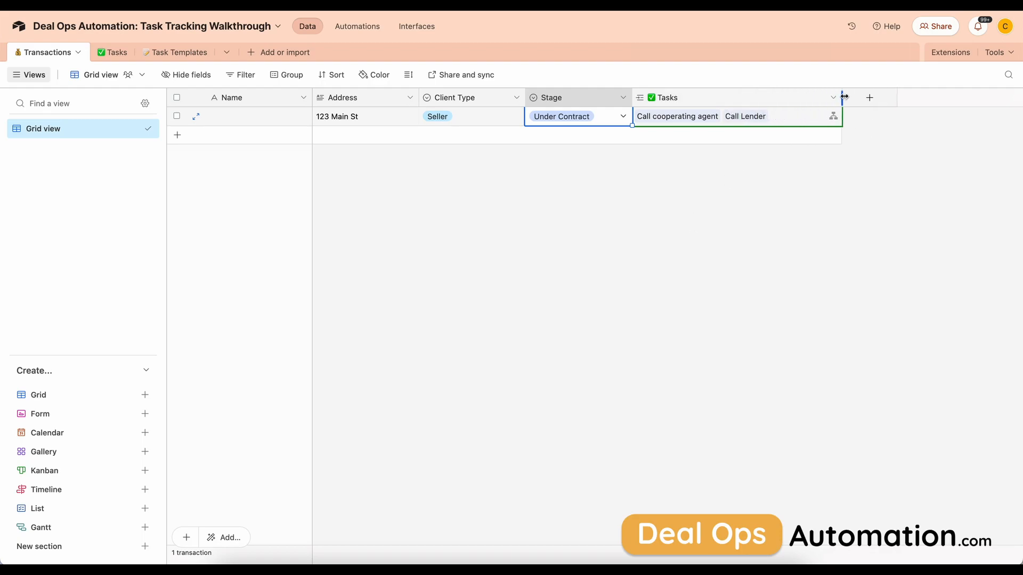
left_click(805, 120)
left_click(725, 232)
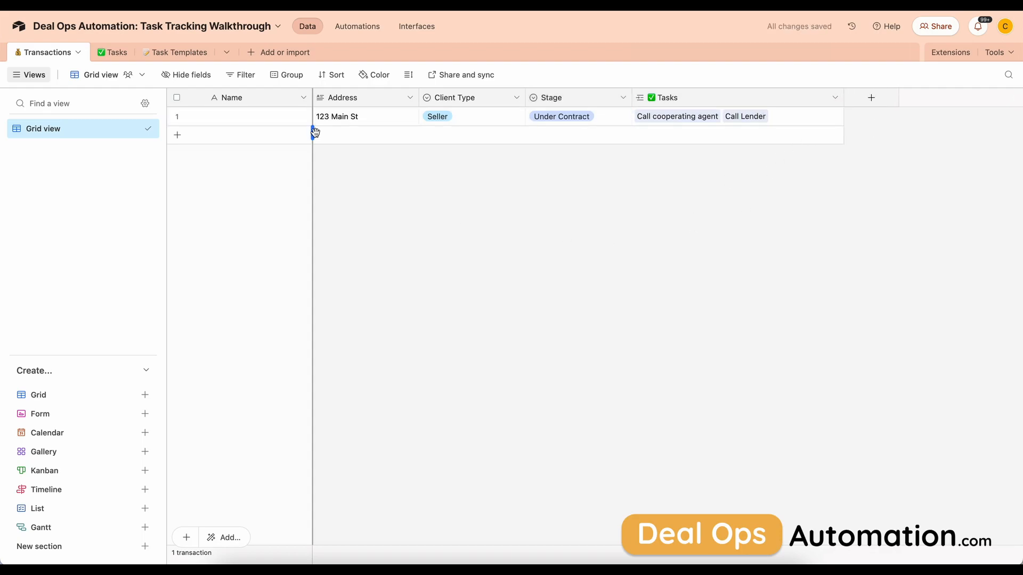
Review the steps of the automation's latest run in its run history and return to the Transactions table.
left_click(365, 30)
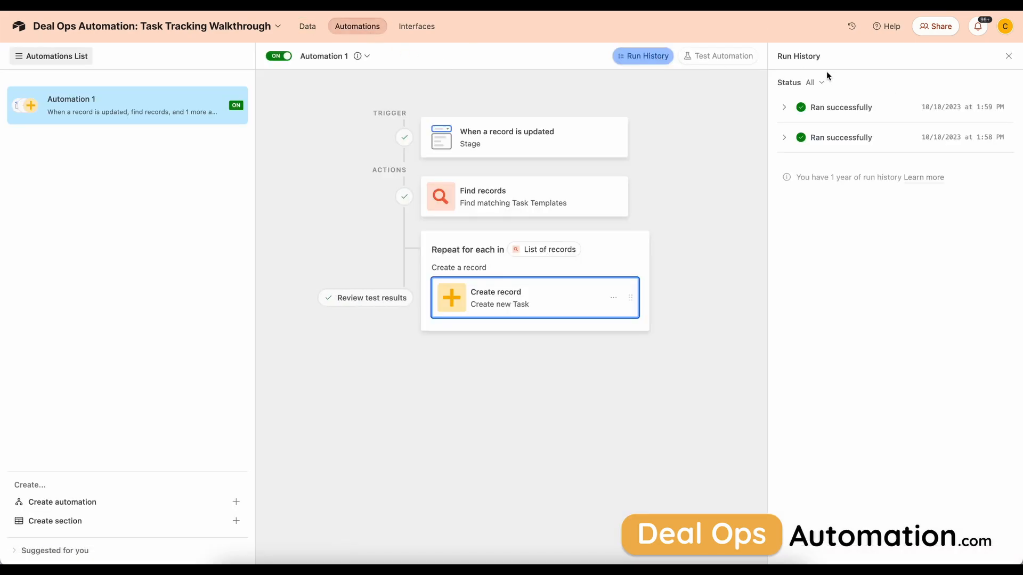
left_click(784, 107)
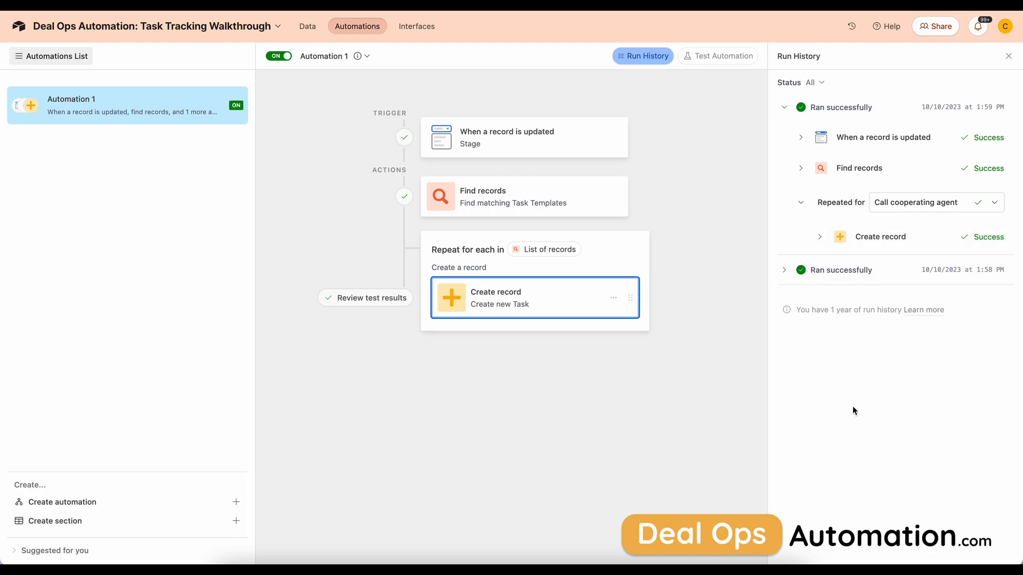
left_click(303, 27)
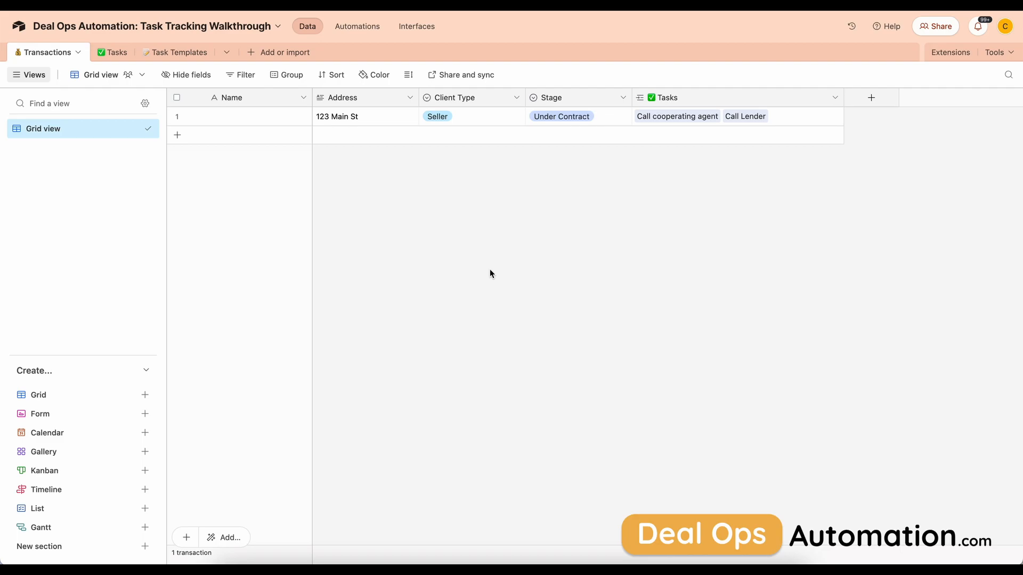